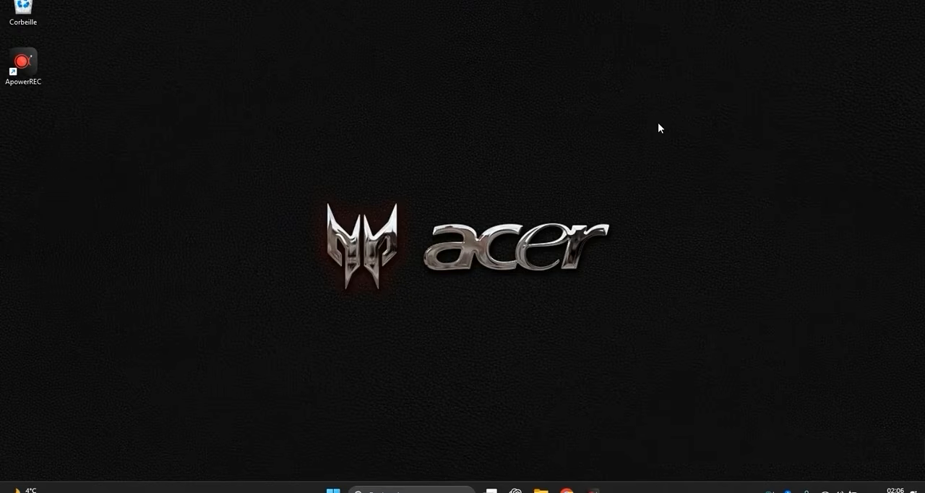
Search Windows for "word 2016" and open the file location of the Word 2016 application.
left_click(454, 492)
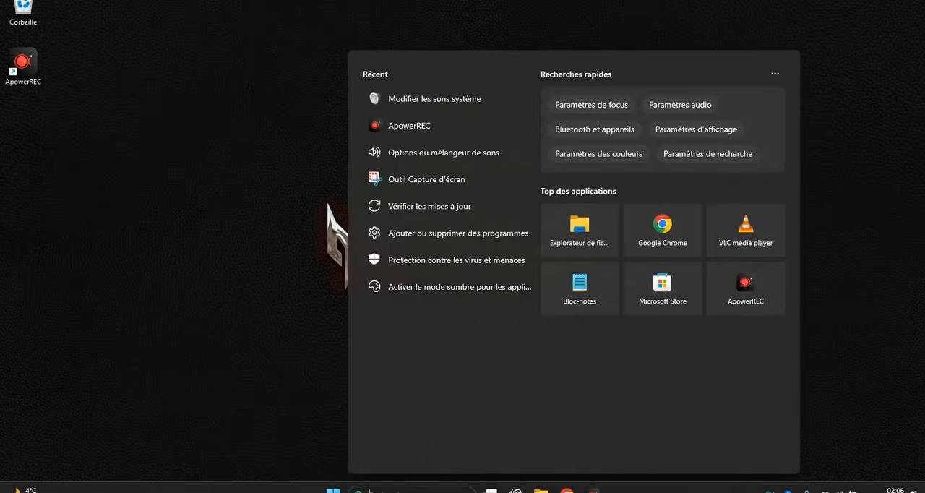
type("word 2016")
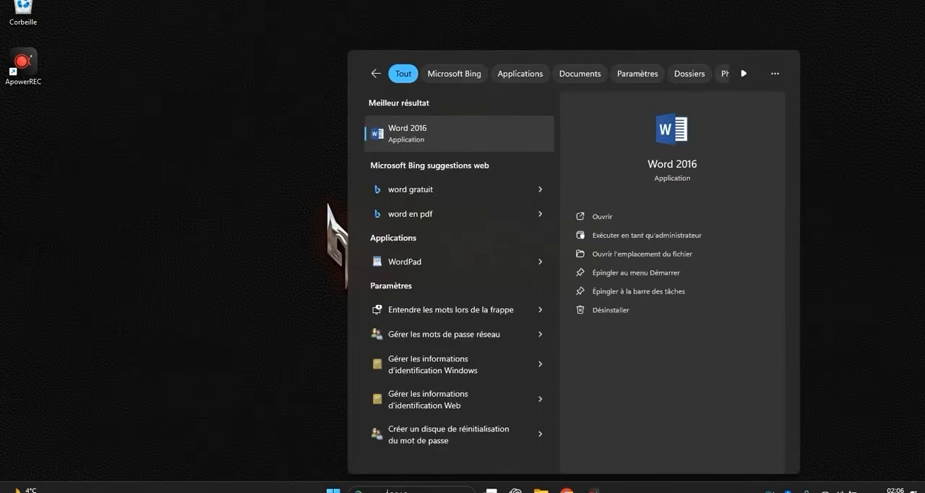
right_click(399, 142)
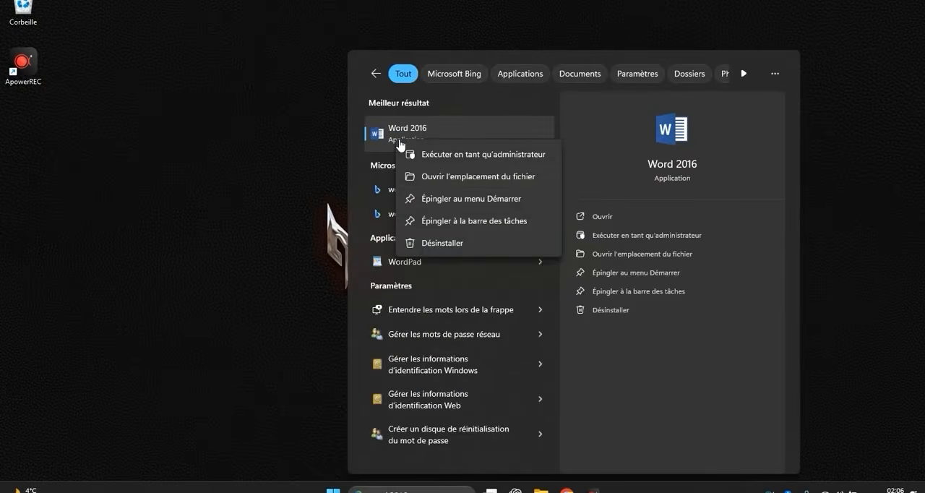
left_click(428, 177)
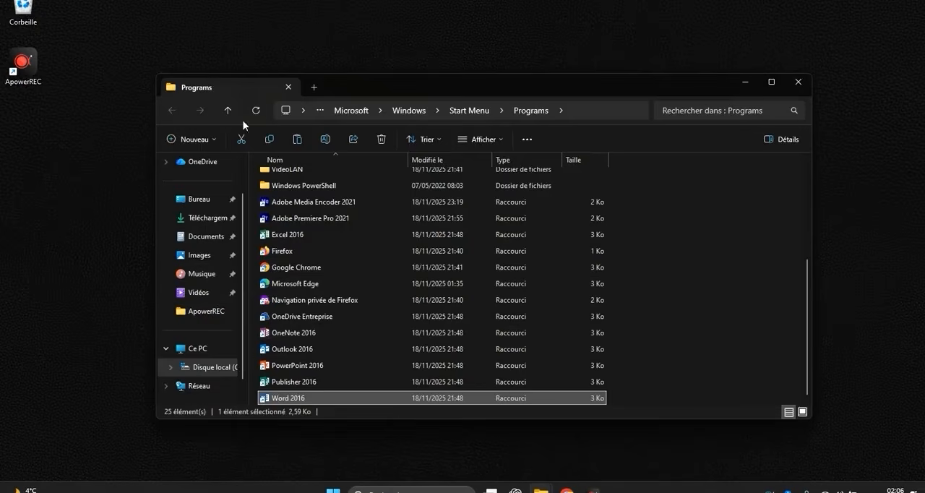
Copy the Word, Publisher, PowerPoint, Outlook and Excel 2016 shortcuts together with Adobe Premiere Pro 2021 from the Programs folder.
left_click(306, 384, "ctrl")
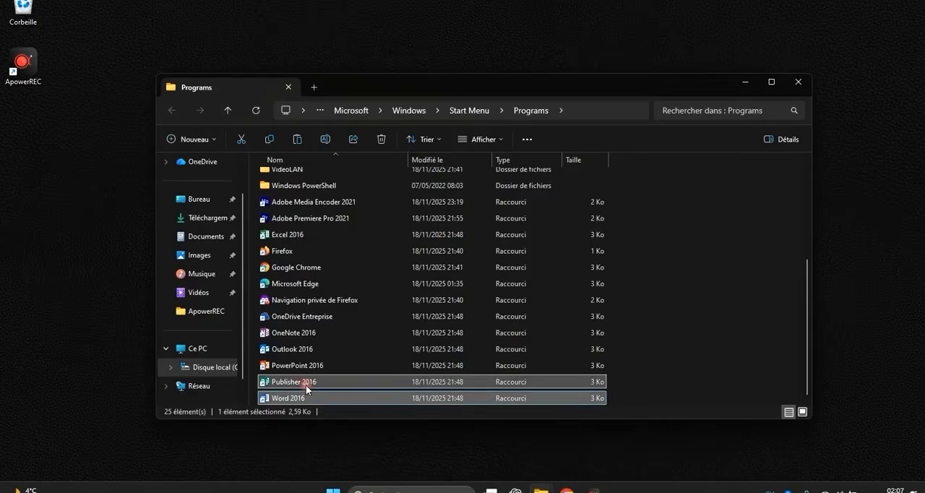
left_click(304, 366, "ctrl")
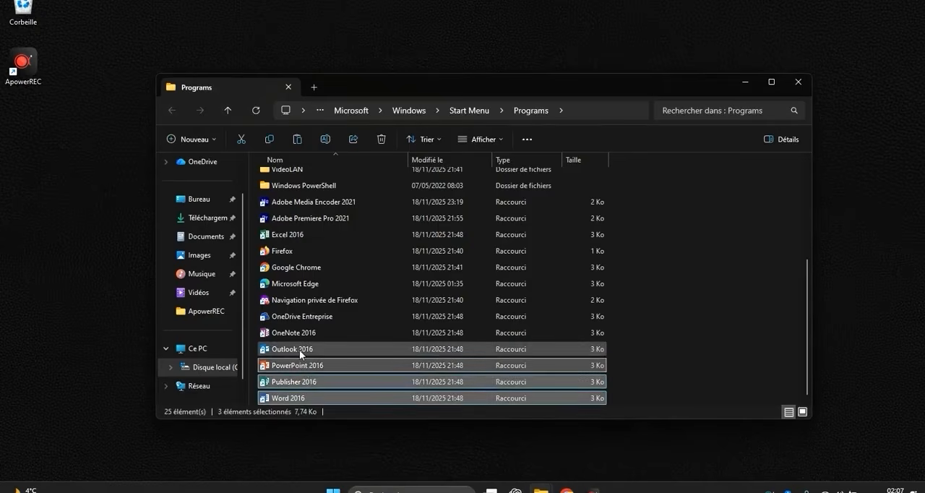
left_click(299, 350, "ctrl")
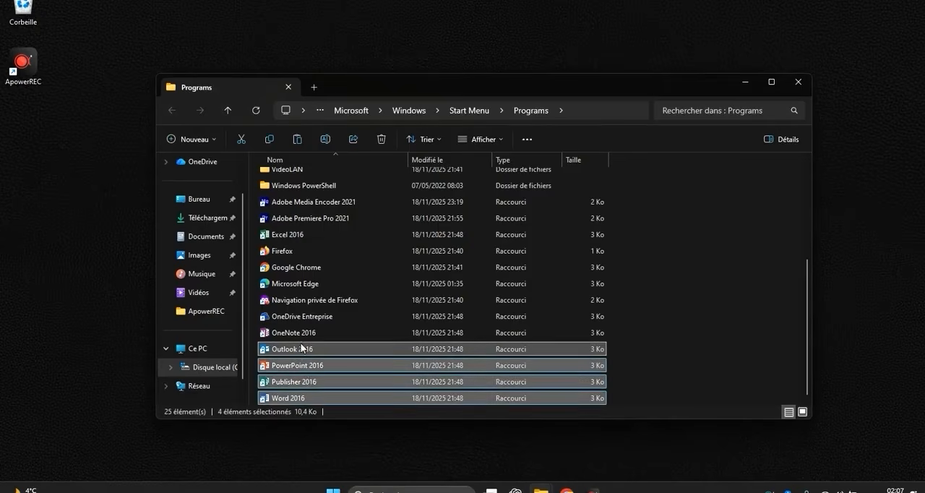
left_click(295, 236, "ctrl")
left_click(303, 216, "ctrl")
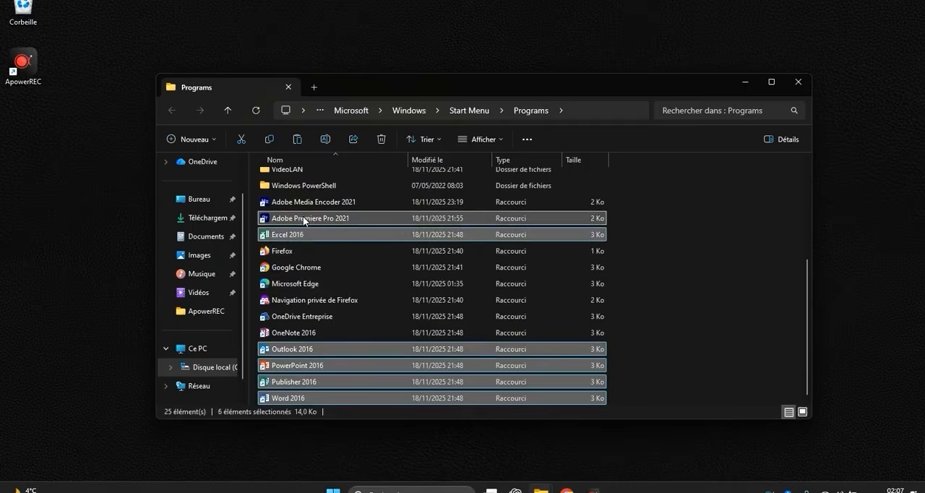
right_click(303, 220)
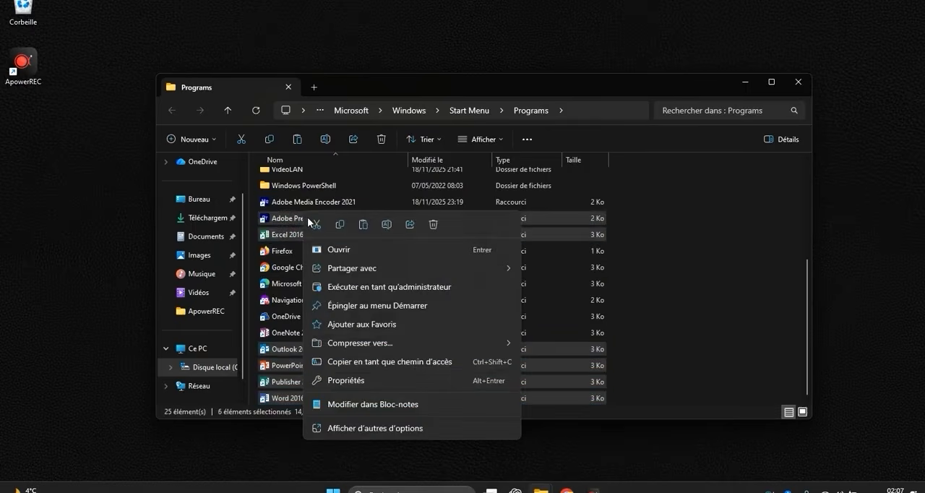
left_click(339, 225)
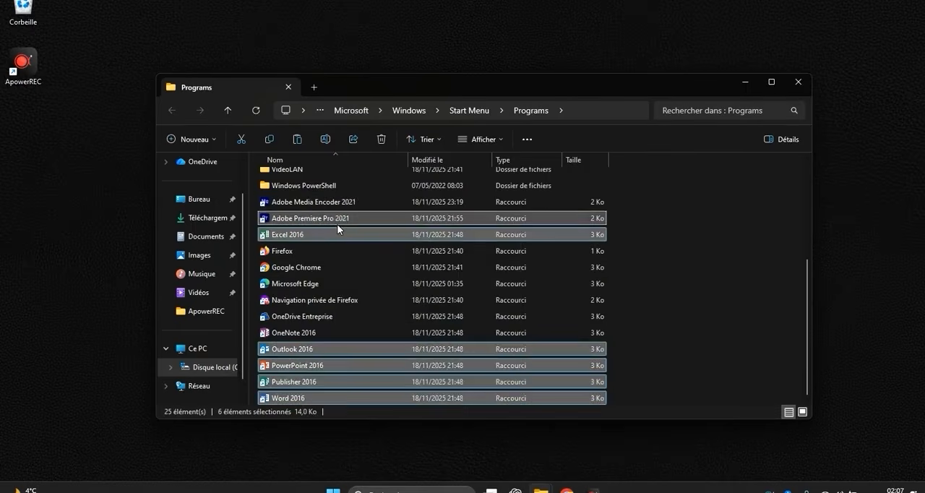
Minimize the Programs window and paste the copied application shortcuts onto the desktop.
left_click(748, 85)
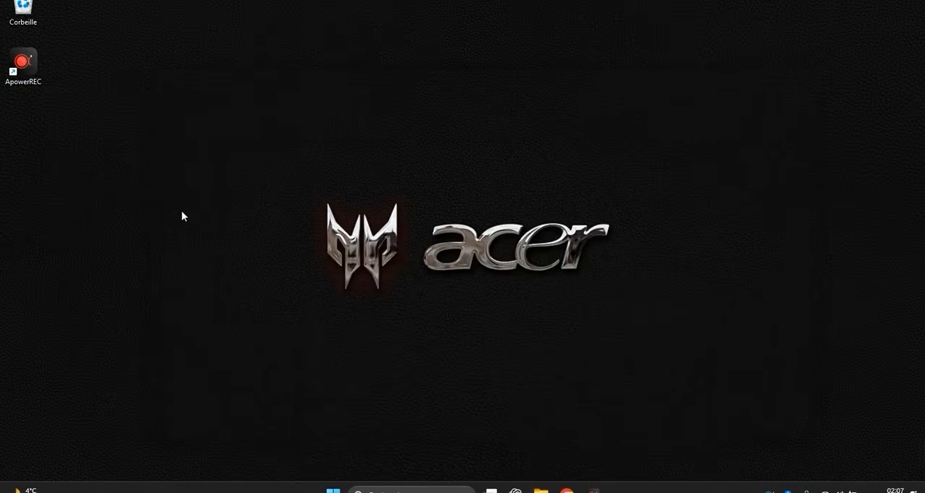
right_click(110, 157)
left_click(121, 172)
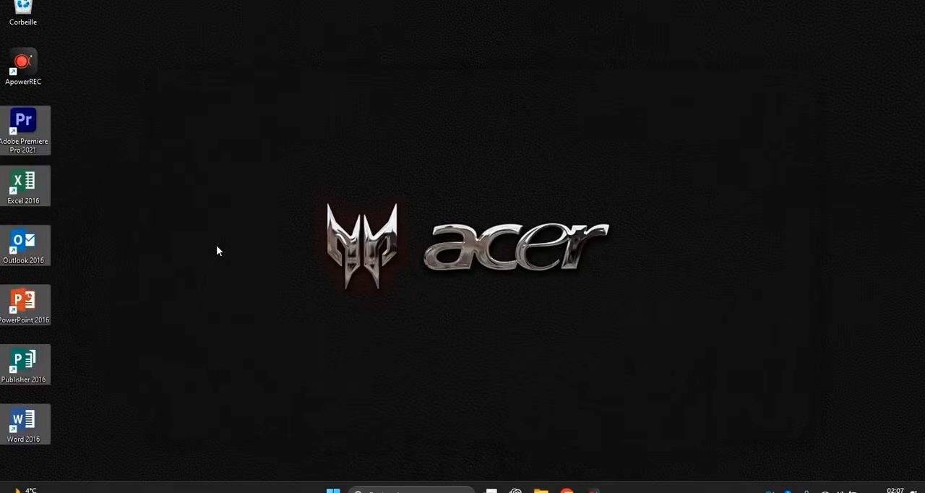
left_click(216, 250)
Arrange the application shortcuts in a row along the desktop's lower edge: Word, Publisher, PowerPoint, Outlook, Excel, Adobe Premiere Pro.
left_click_drag(23, 362, 79, 423)
left_click_drag(49, 321, 132, 426)
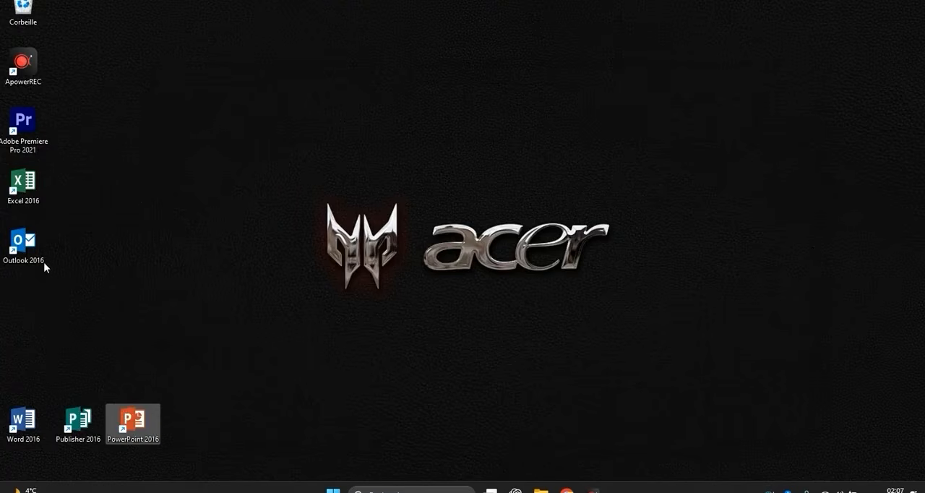
left_click_drag(43, 264, 188, 425)
left_click_drag(32, 182, 251, 416)
left_click_drag(33, 133, 320, 426)
left_click(269, 363)
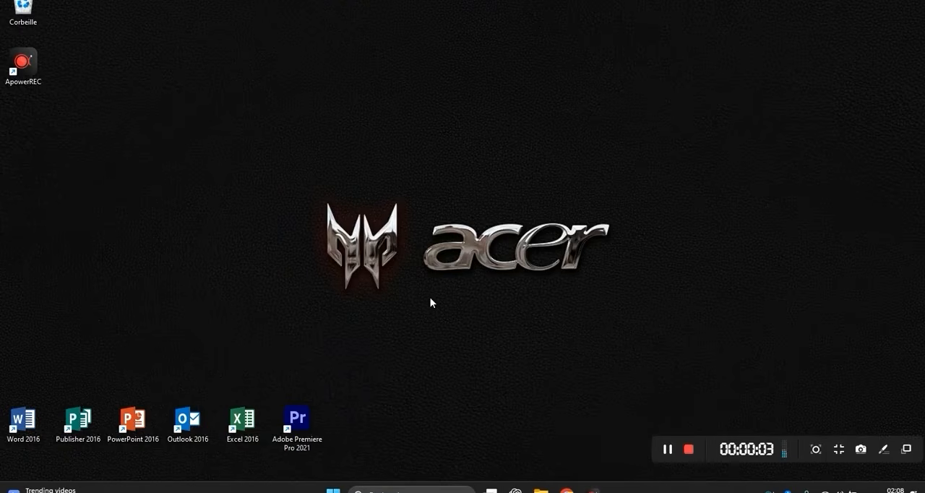
Bring up the Vidéos File Explorer window and send the Documents folder to the desktop as a shortcut.
mouse_move(541, 485)
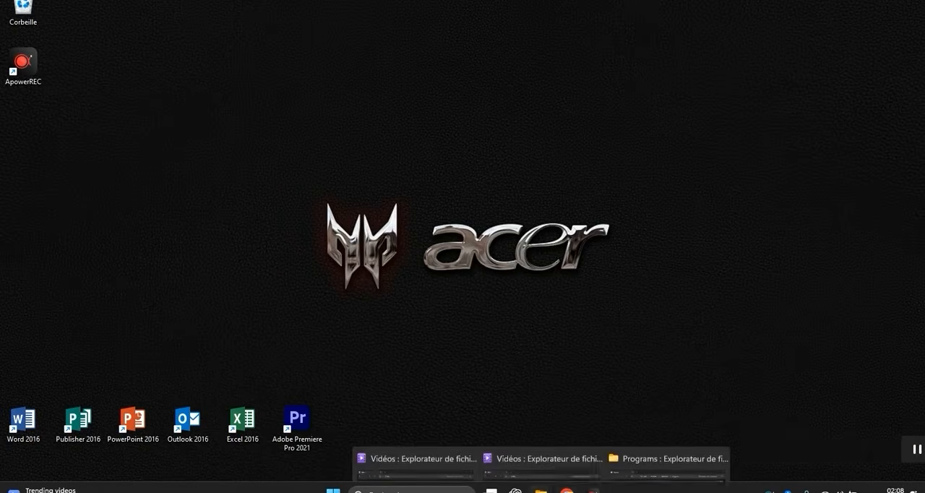
left_click(475, 448)
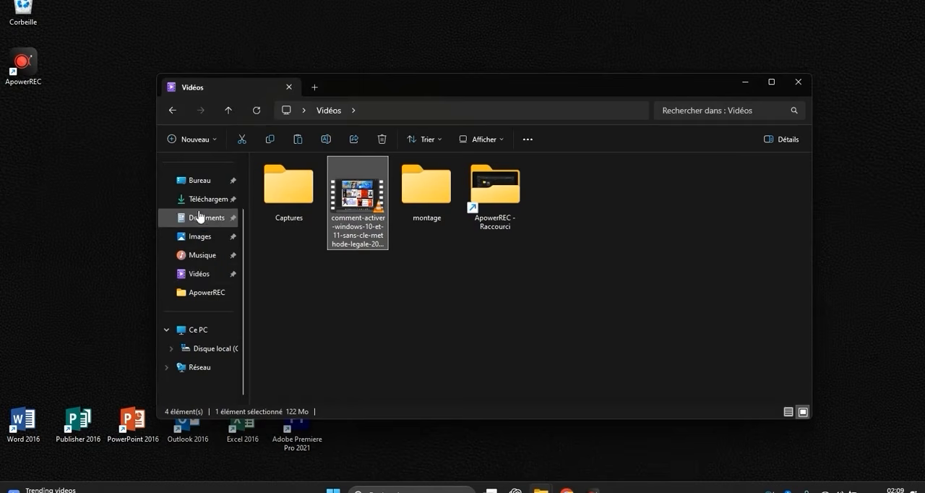
left_click(289, 340)
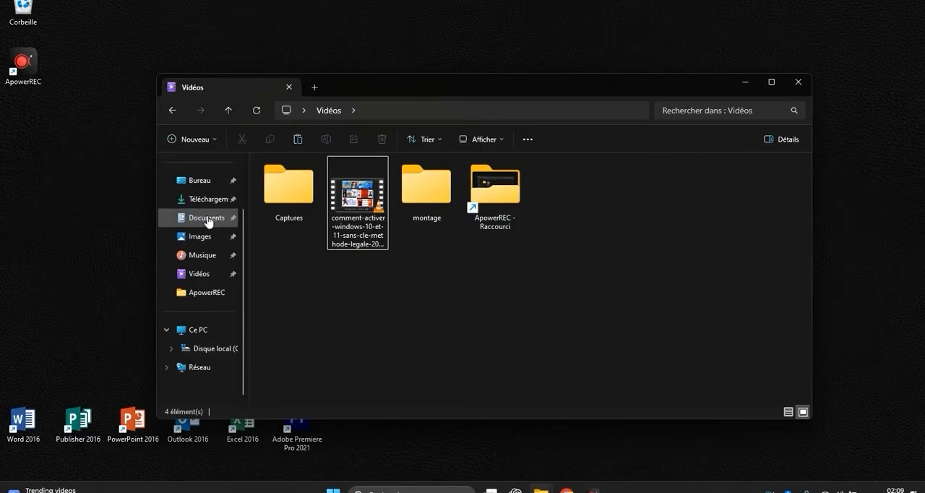
right_click(207, 218)
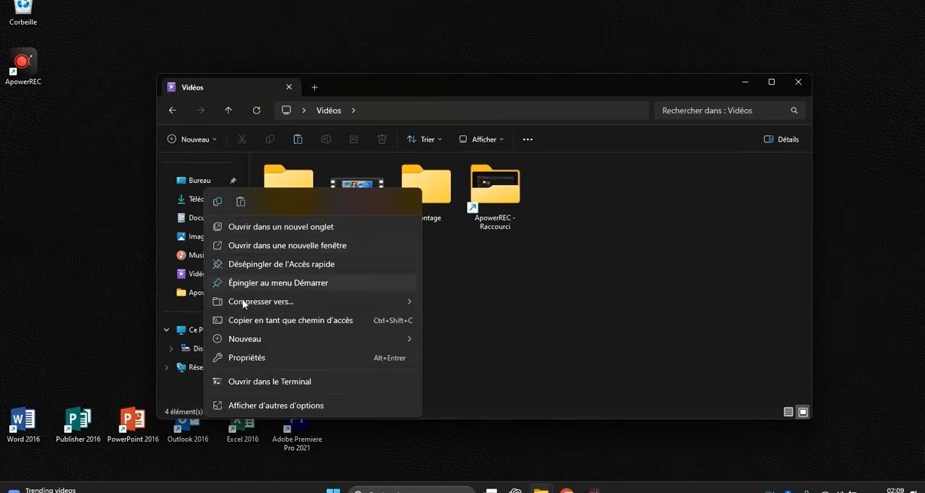
left_click(287, 406)
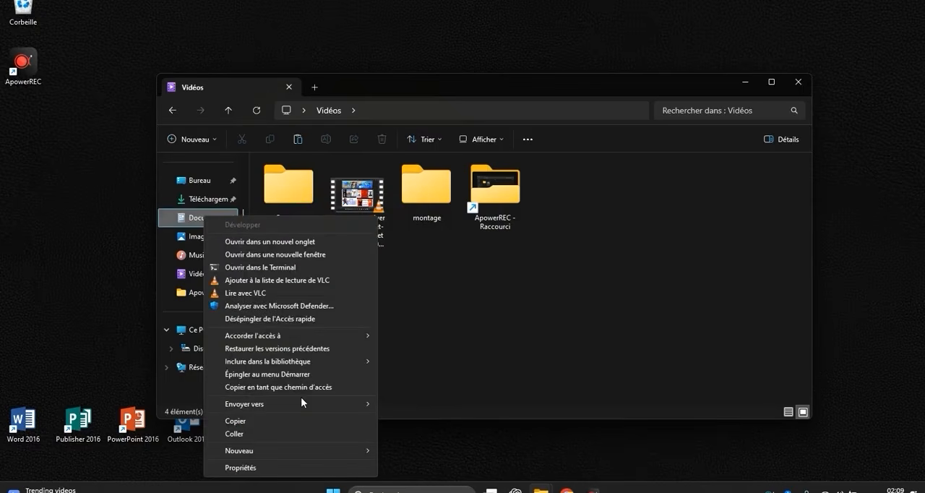
mouse_move(317, 404)
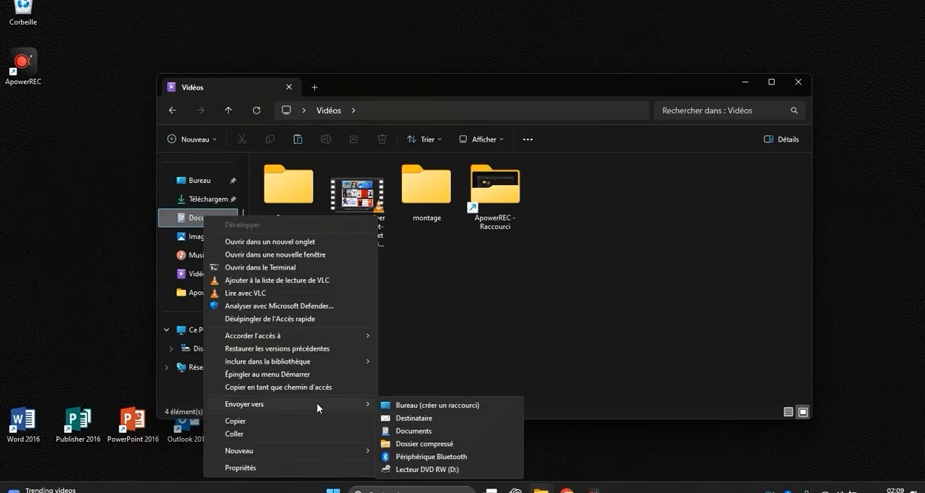
left_click(411, 406)
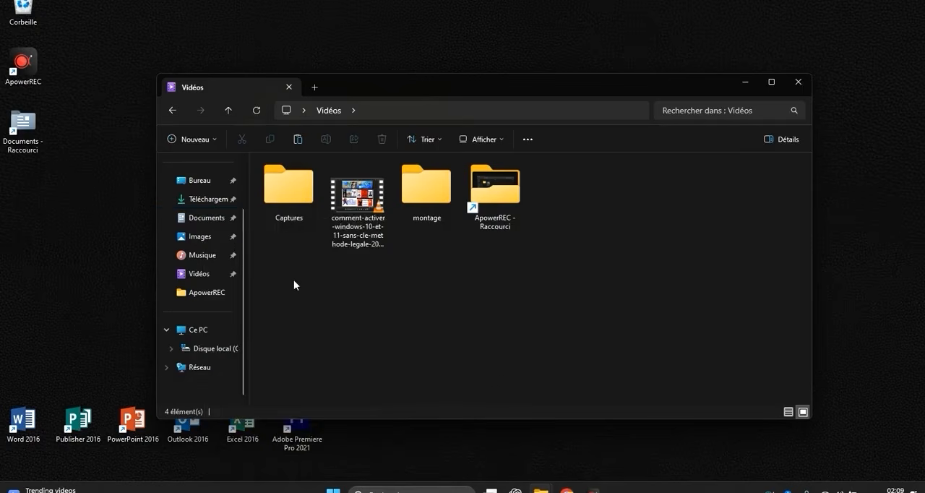
Send the Images folder from quick access to the desktop as a shortcut.
right_click(217, 239)
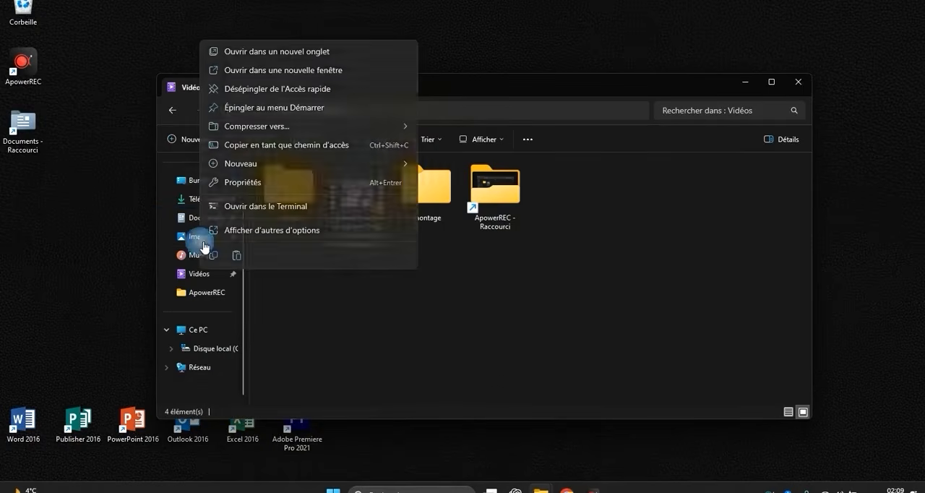
left_click(260, 233)
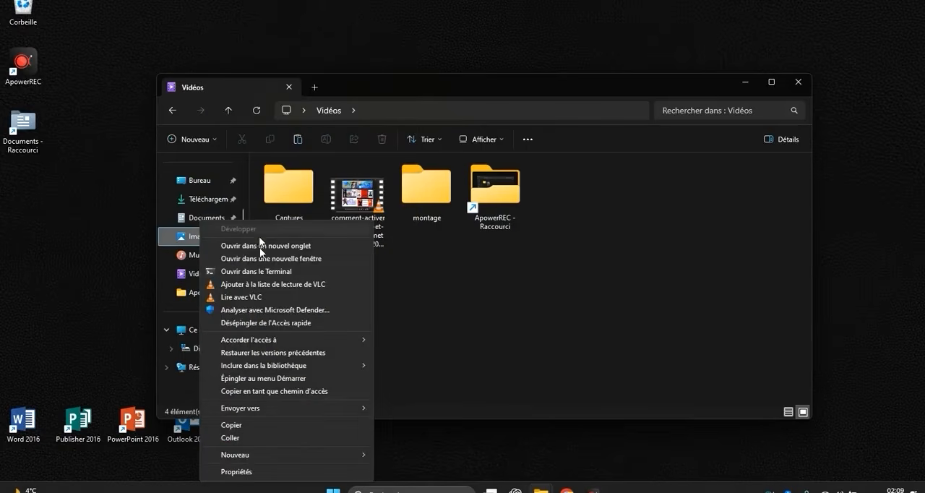
mouse_move(322, 406)
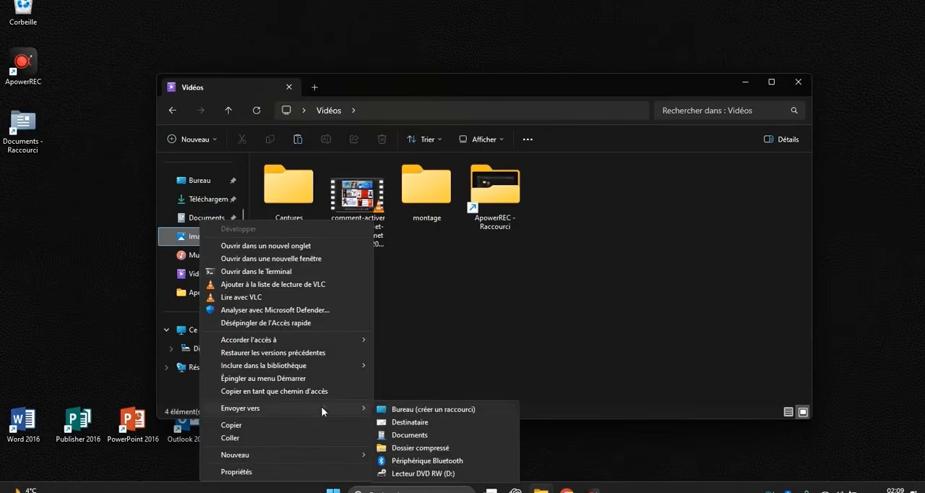
left_click(395, 413)
Send the Musique folder from quick access to the desktop as a shortcut.
right_click(217, 264)
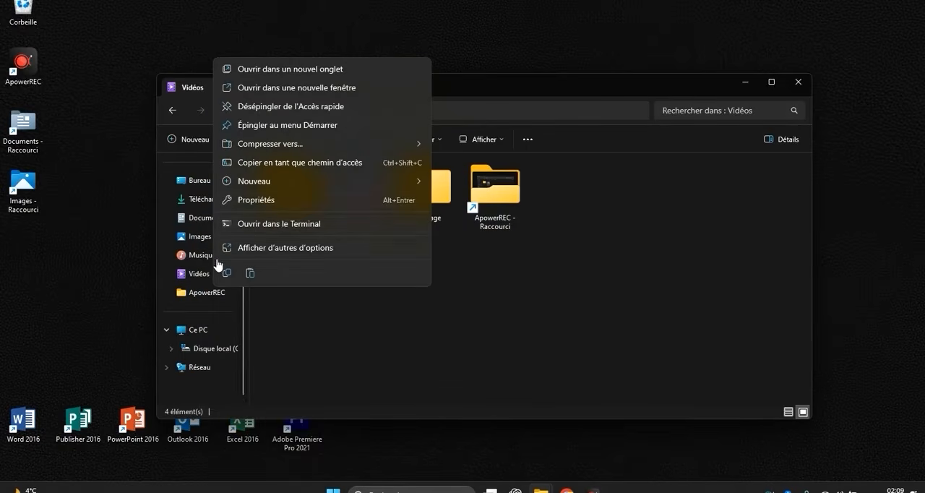
left_click(285, 248)
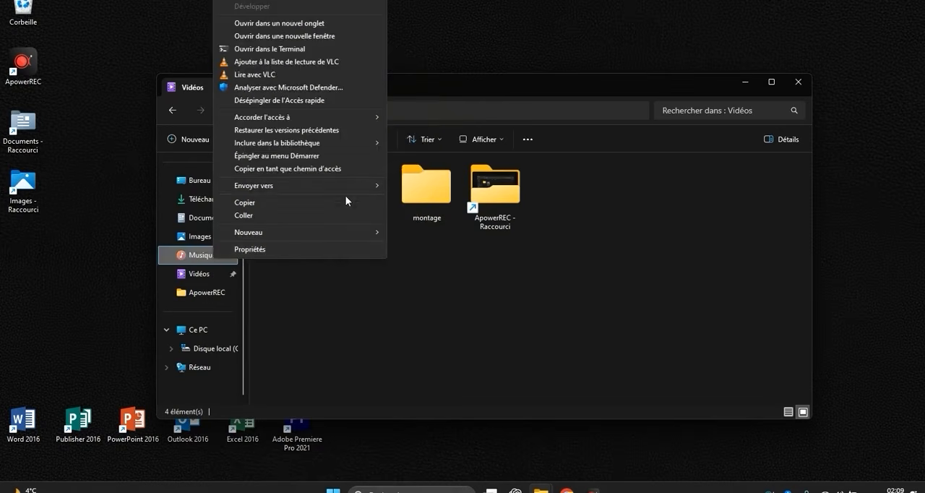
mouse_move(345, 187)
left_click(410, 183)
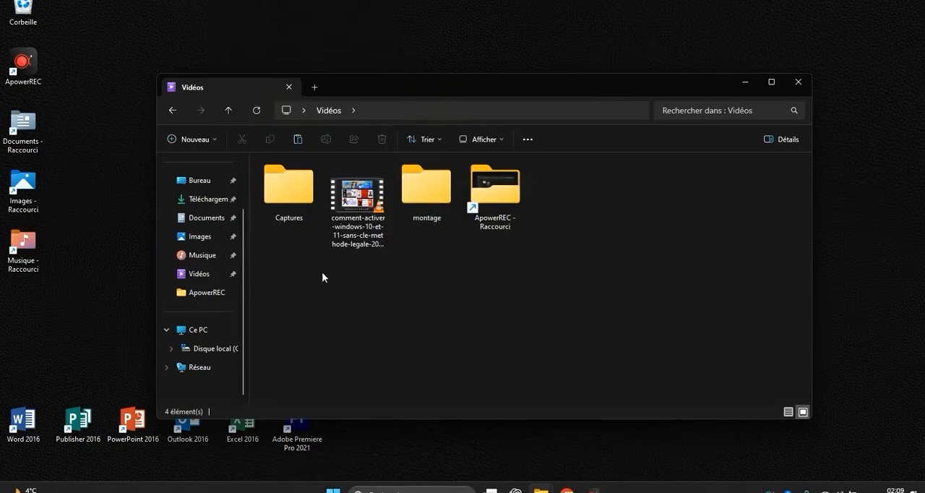
Send the Vidéos folder from quick access to the desktop as a shortcut.
right_click(209, 276)
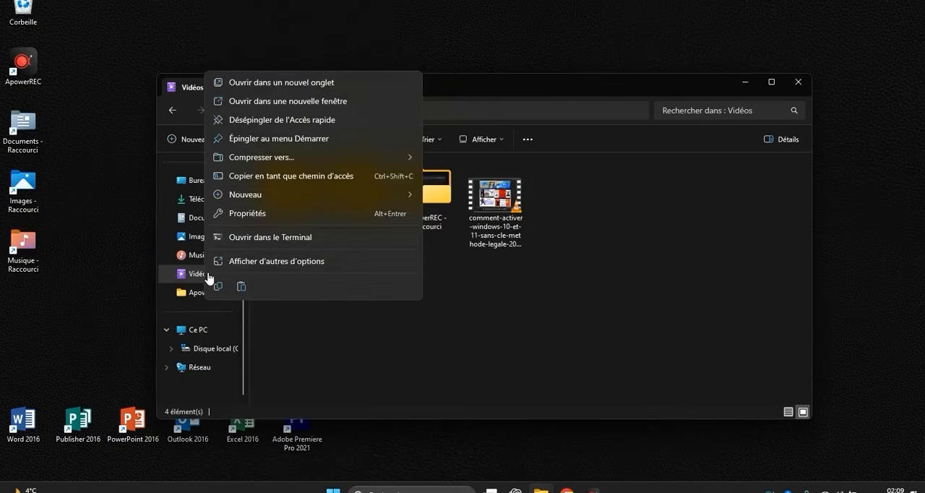
left_click(271, 260)
mouse_move(343, 201)
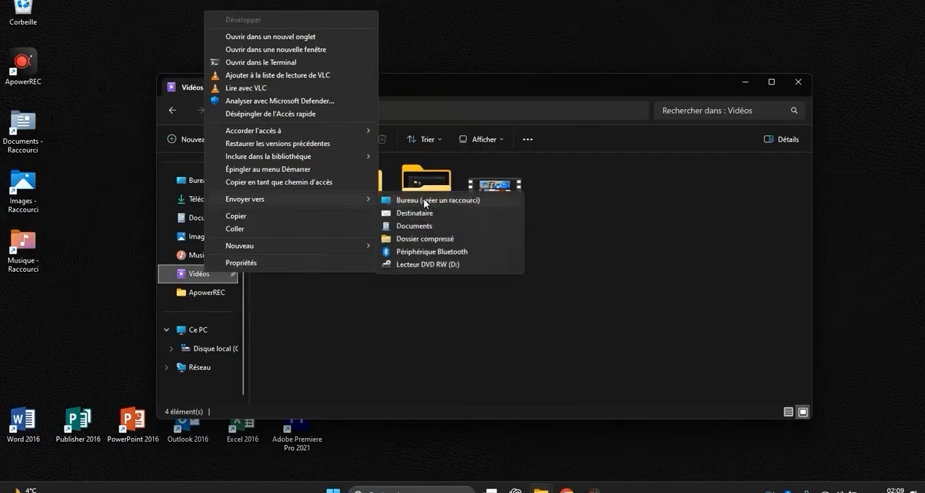
left_click(427, 200)
Send the Téléchargements folder to the desktop as a shortcut and minimize the File Explorer window.
left_click(208, 200)
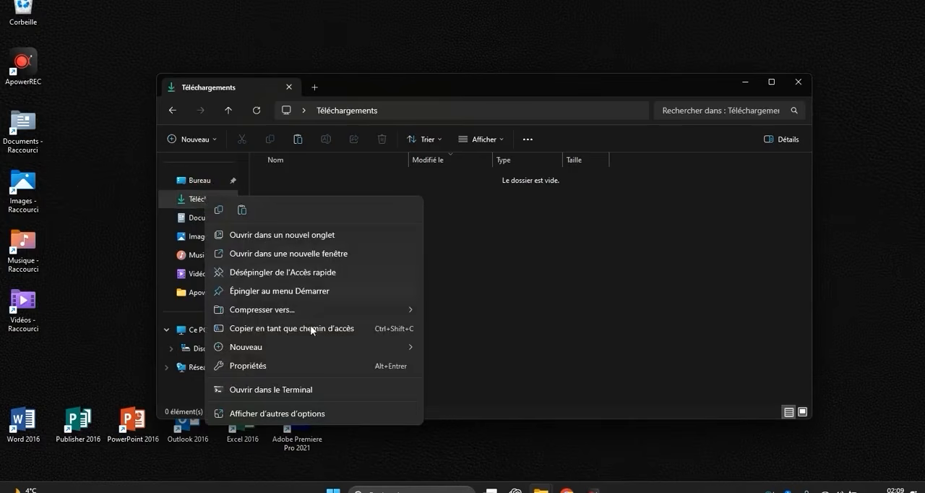
left_click(281, 413)
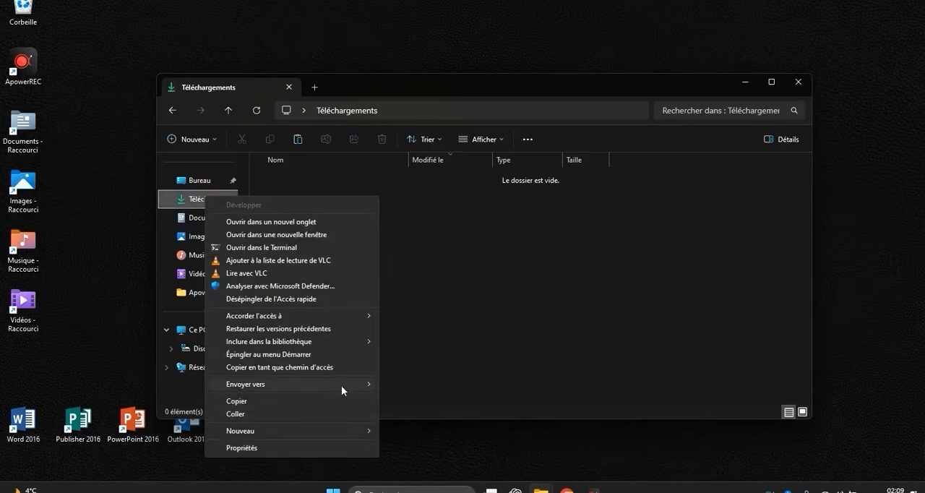
mouse_move(342, 386)
left_click(415, 384)
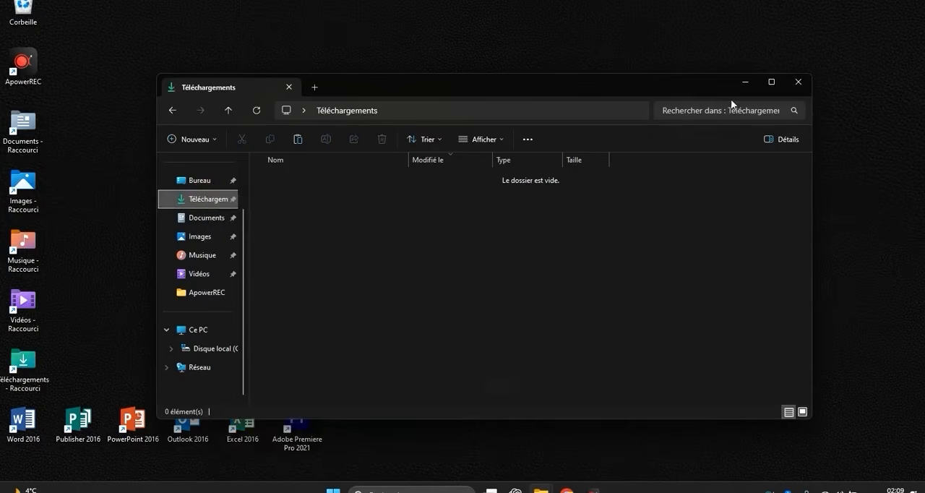
left_click(747, 83)
Line up the Téléchargements, Vidéos, Musique, Images and Documents shortcuts in the desktop's lowest icon row, leaving a gap after Adobe Premiere Pro 2021.
left_click_drag(23, 360, 409, 425)
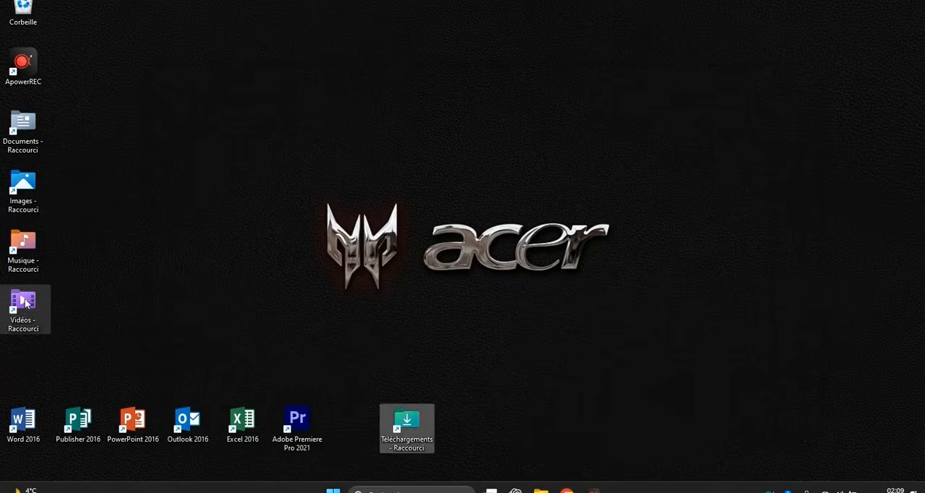
left_click_drag(25, 303, 466, 422)
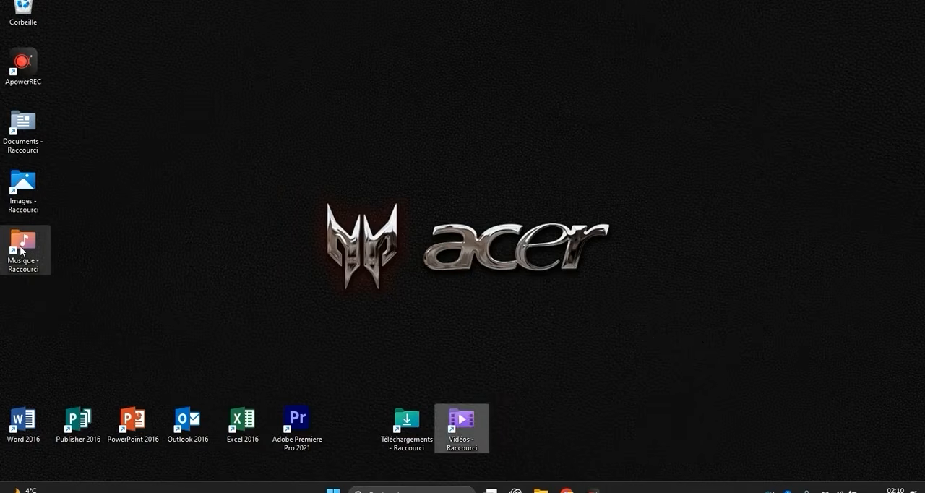
left_click_drag(22, 250, 491, 423)
left_click(40, 189)
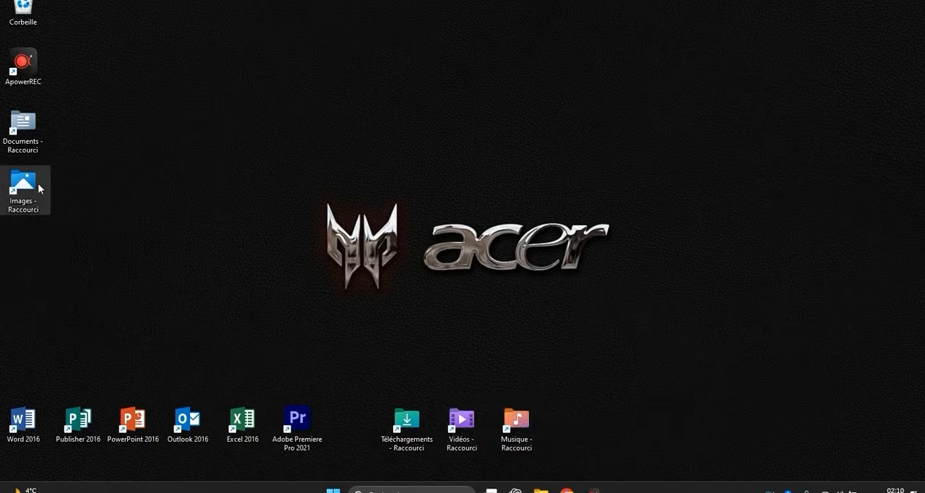
left_click_drag(40, 189, 605, 352)
left_click_drag(600, 420, 596, 421)
left_click_drag(26, 129, 652, 425)
left_click(576, 305)
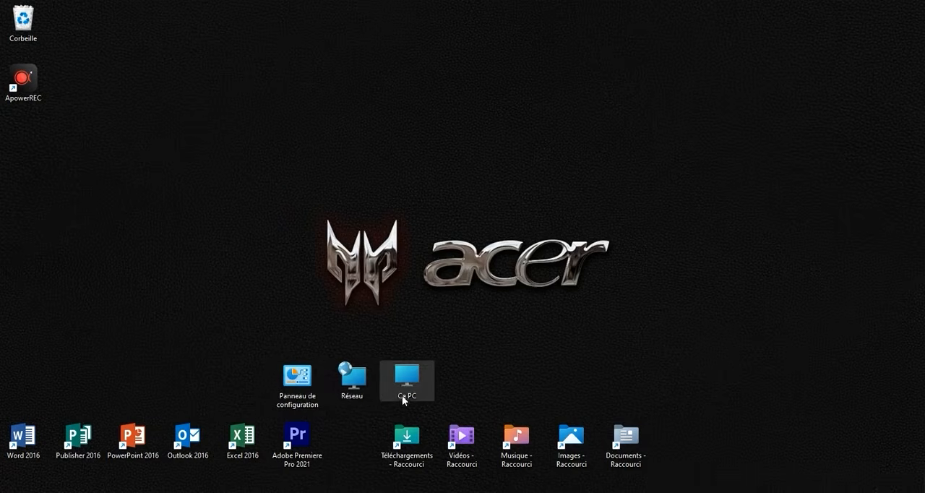
Check the extended options of Ce PC in File Explorer for a way to send it to the desktop, and close the window.
key("alt+Tab")
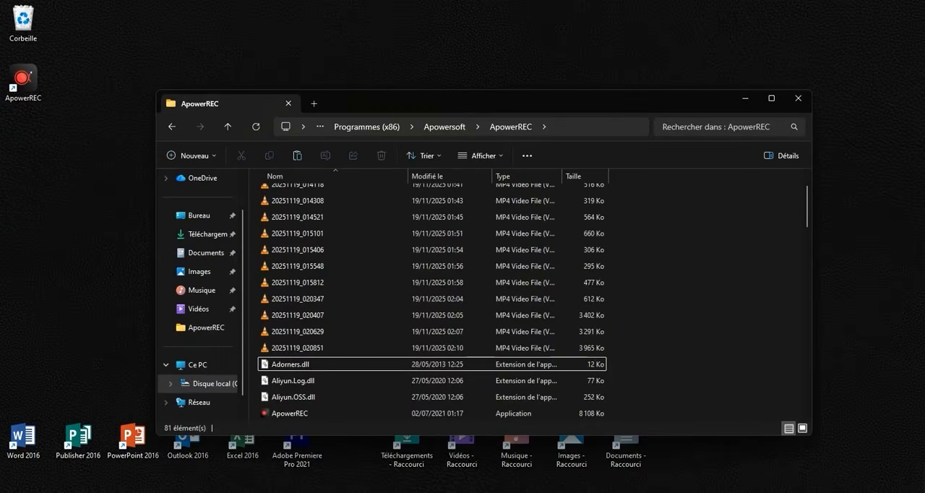
left_click(211, 365)
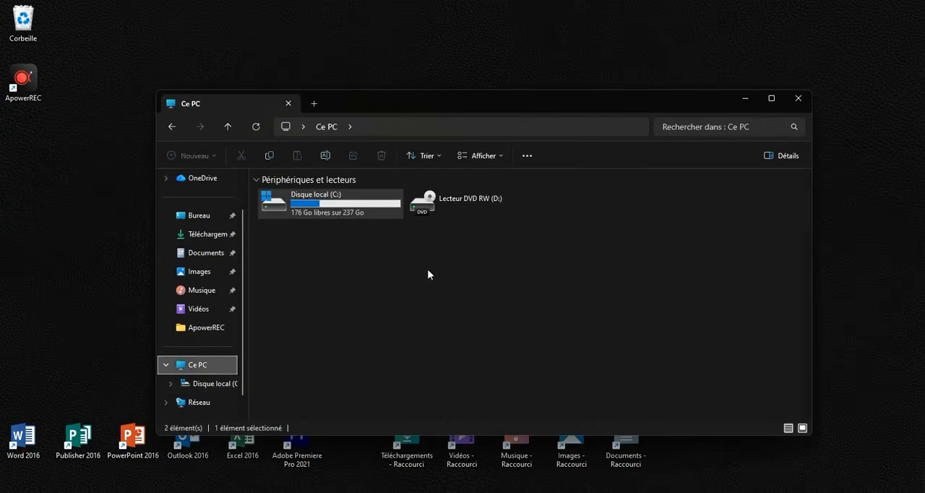
right_click(212, 365)
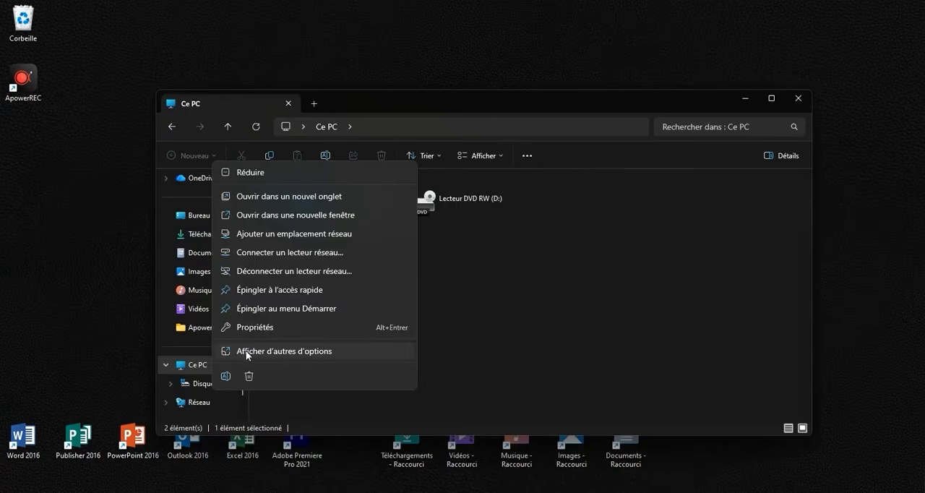
left_click(281, 352)
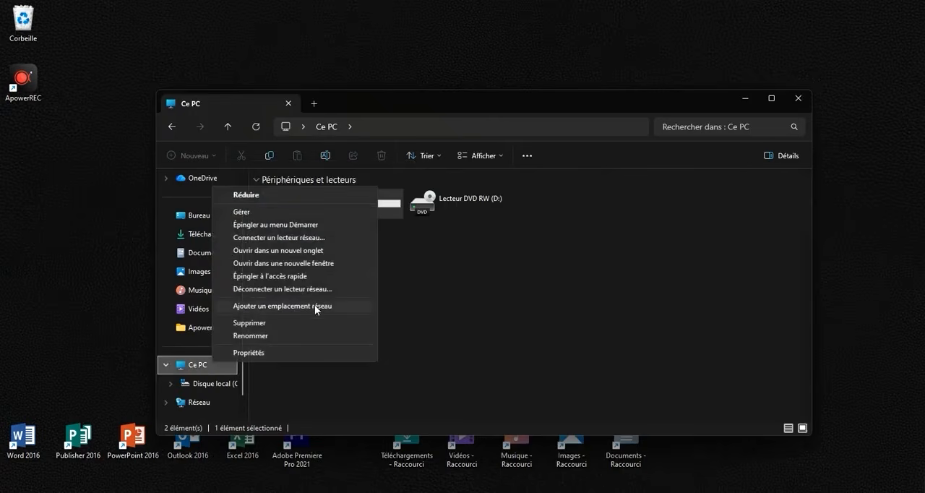
left_click(434, 346)
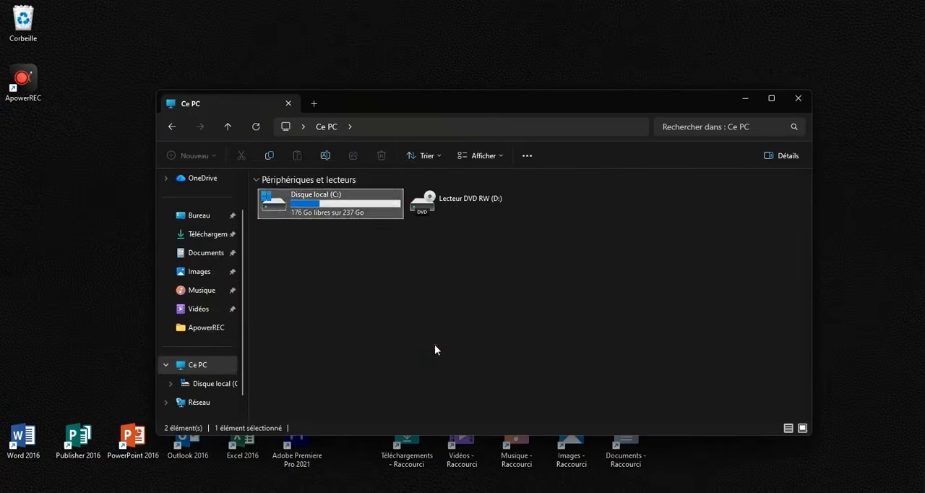
left_click(799, 101)
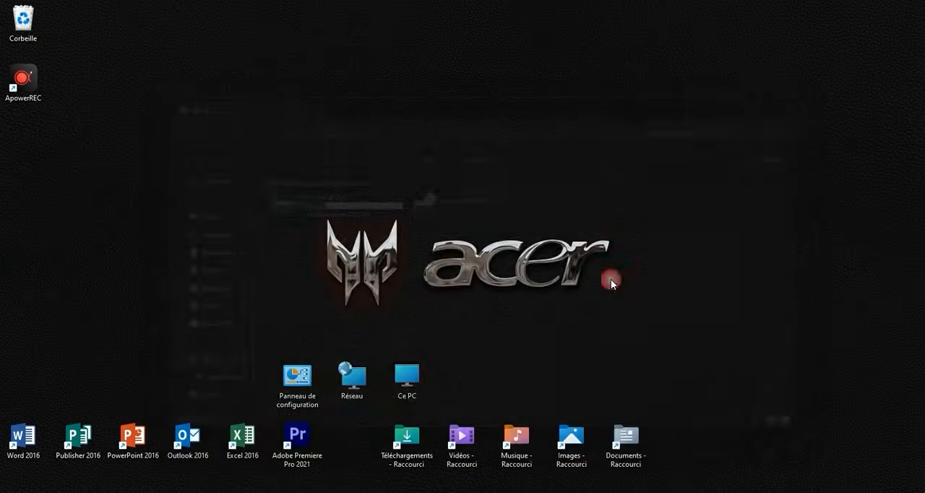
Open the Thèmes page of the Personnalisation settings, starting from the desktop.
left_click(268, 171)
right_click(267, 172)
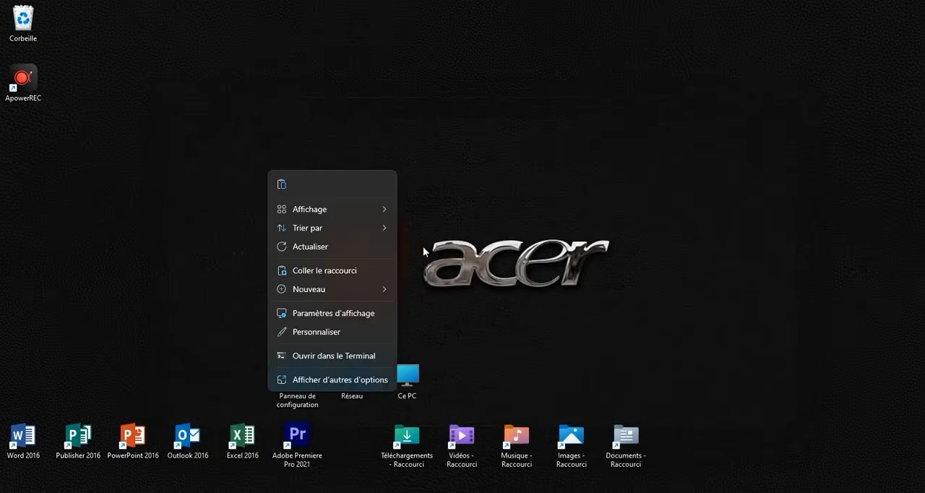
left_click(385, 87)
right_click(386, 86)
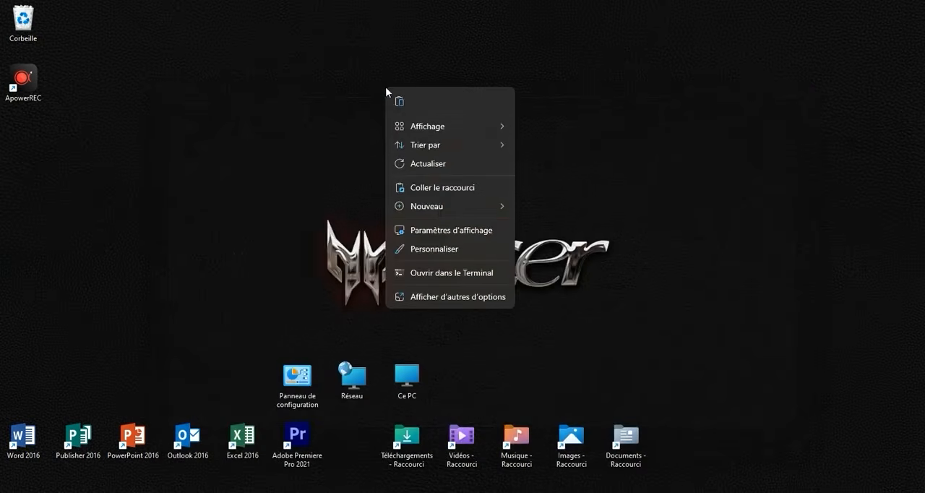
left_click(433, 248)
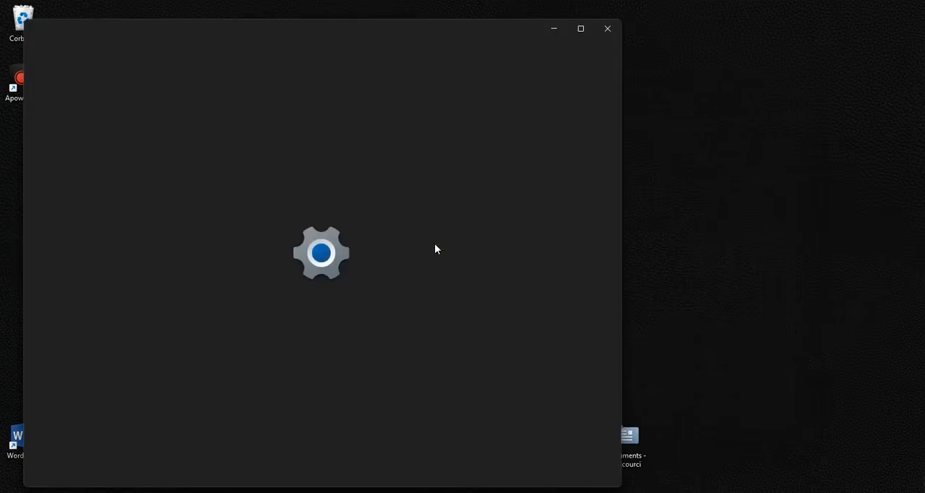
scroll(387, 220, "down", 1)
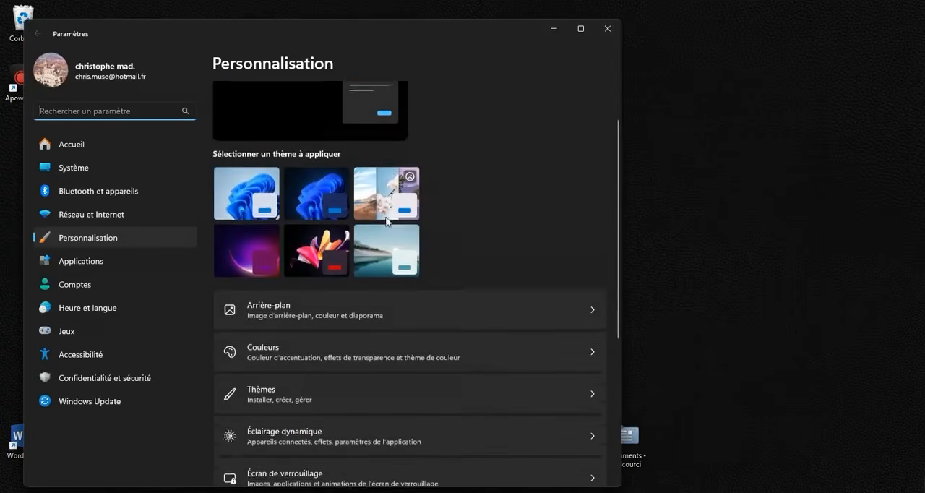
scroll(331, 264, "down", 2)
left_click(287, 261)
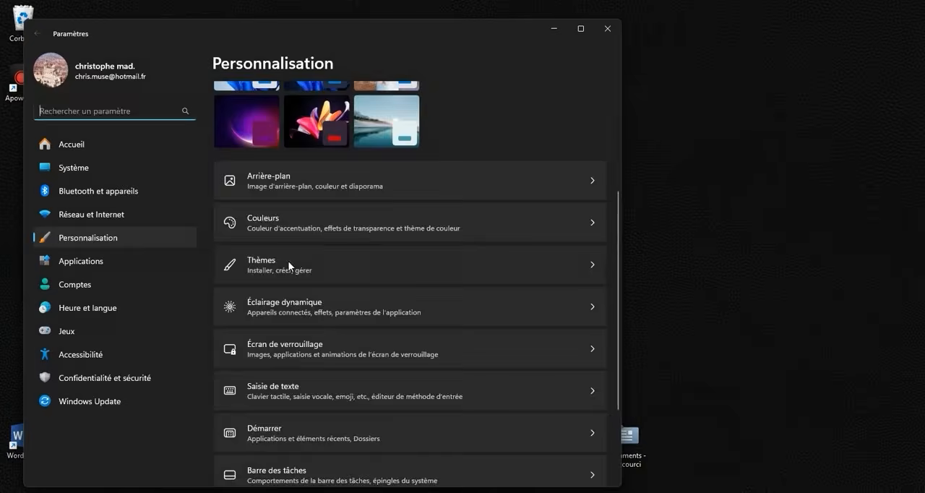
Review which system icons are enabled in Paramètres des icônes du Bureau, cancel the dialog and close Settings.
scroll(289, 259, "down", 5)
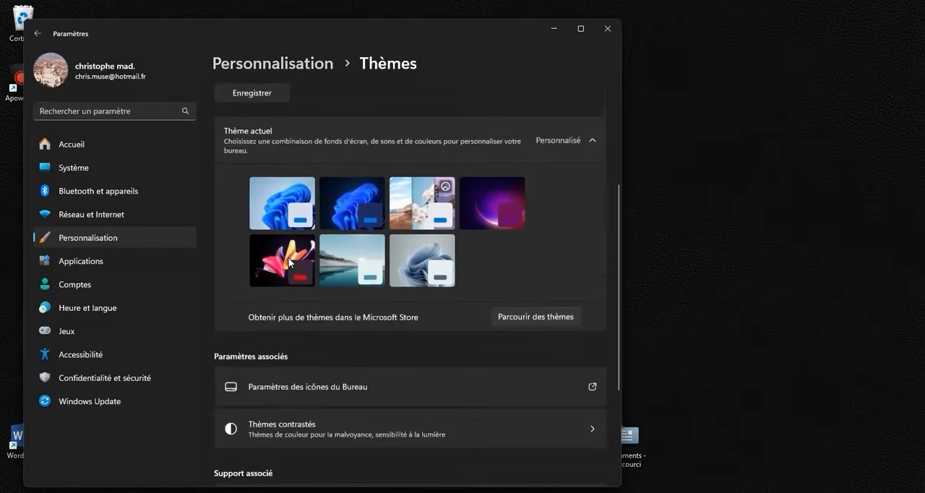
scroll(288, 257, "down", 1)
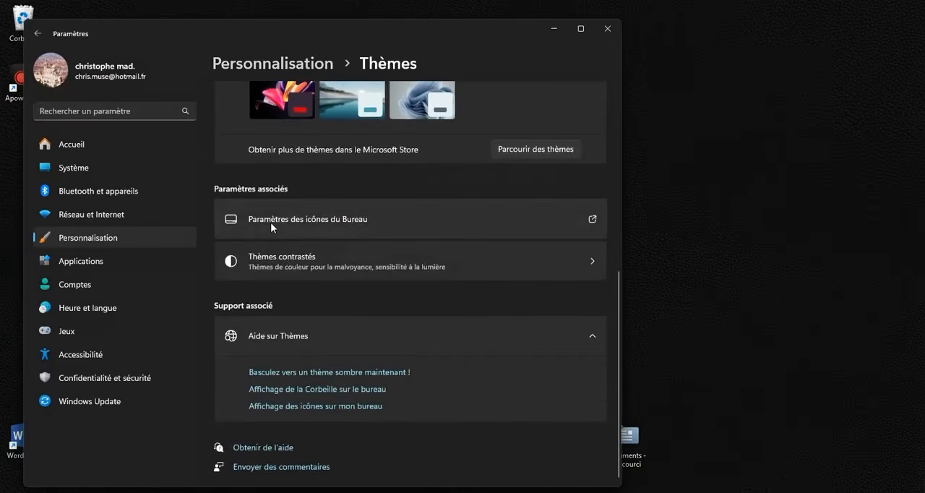
left_click(349, 219)
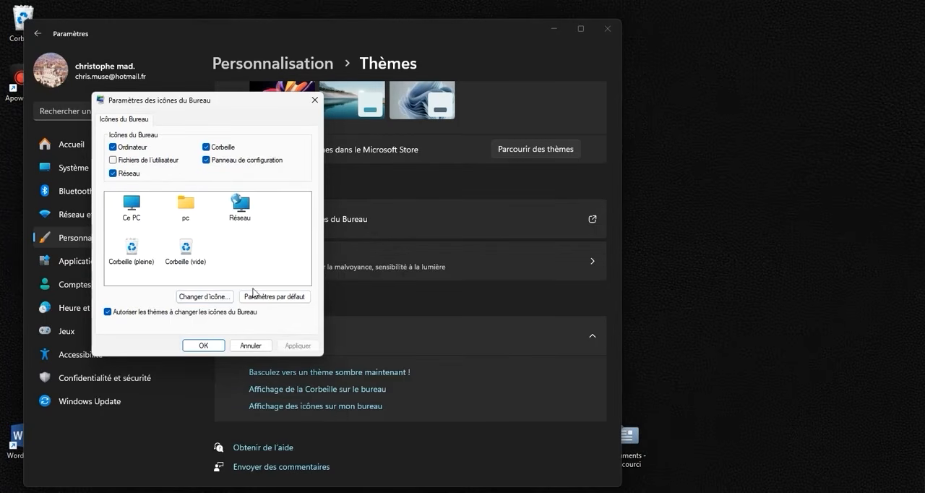
left_click(250, 346)
scroll(433, 217, "up", 5)
left_click(615, 32)
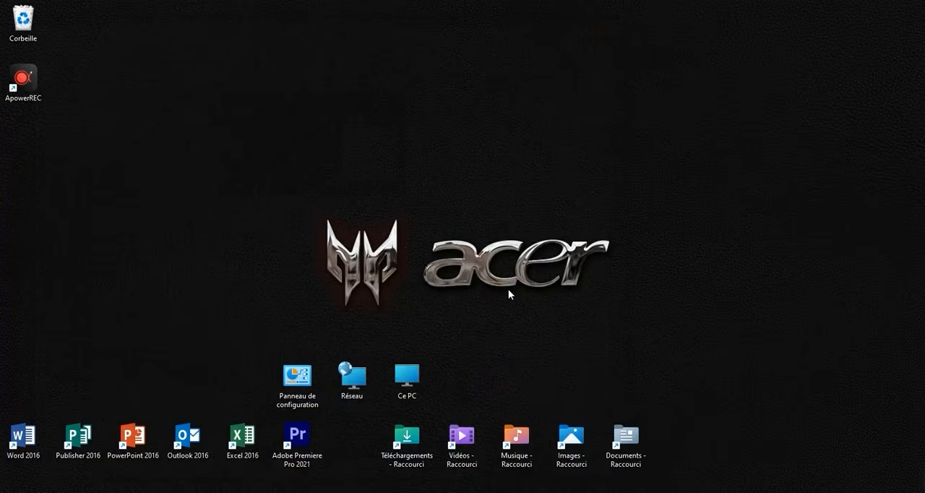
left_click(420, 375)
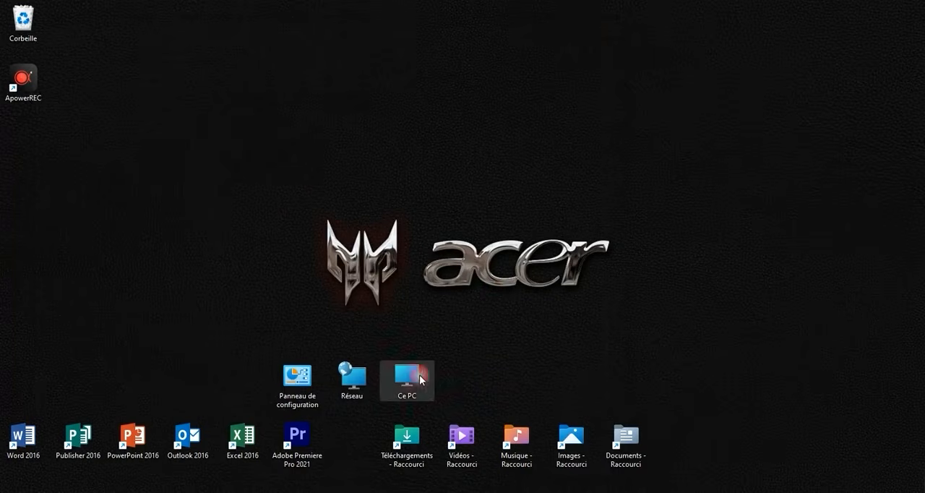
left_click(420, 376)
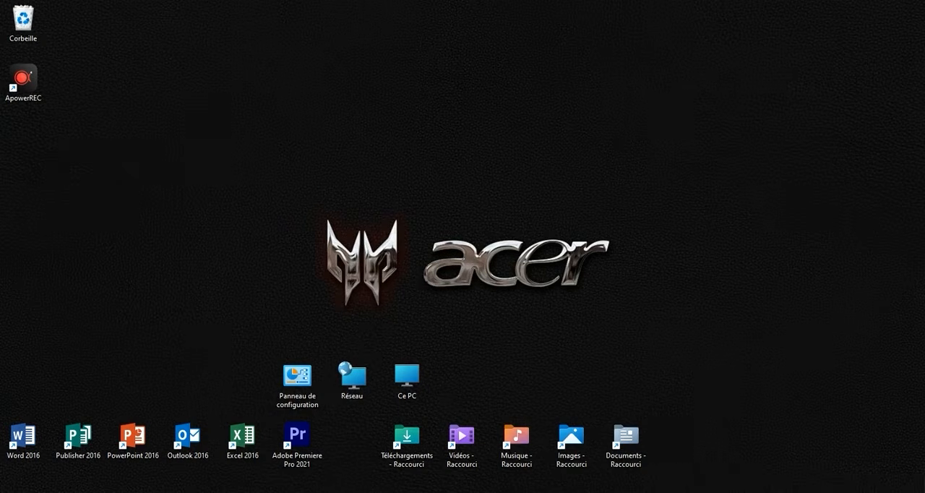
Search Windows for "souris", open Paramètres de la souris and go to its Pointeur de la souris settings.
left_click(381, 492)
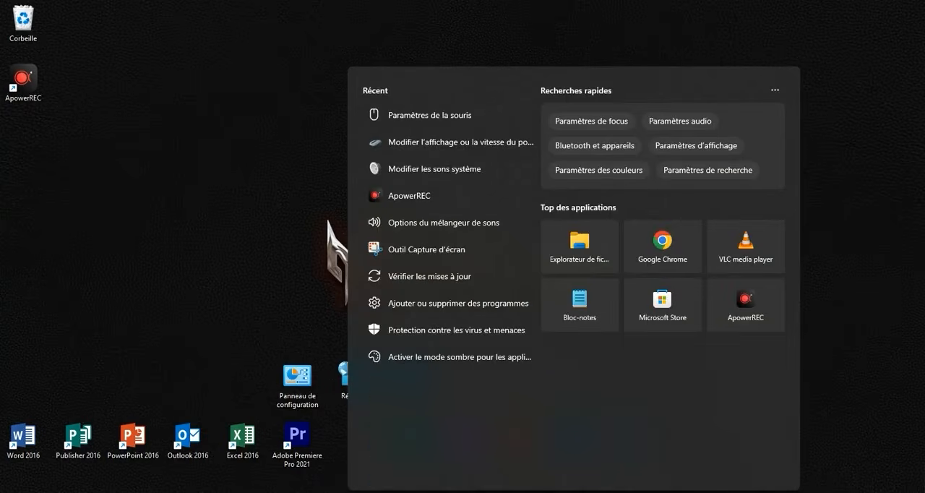
type("souris")
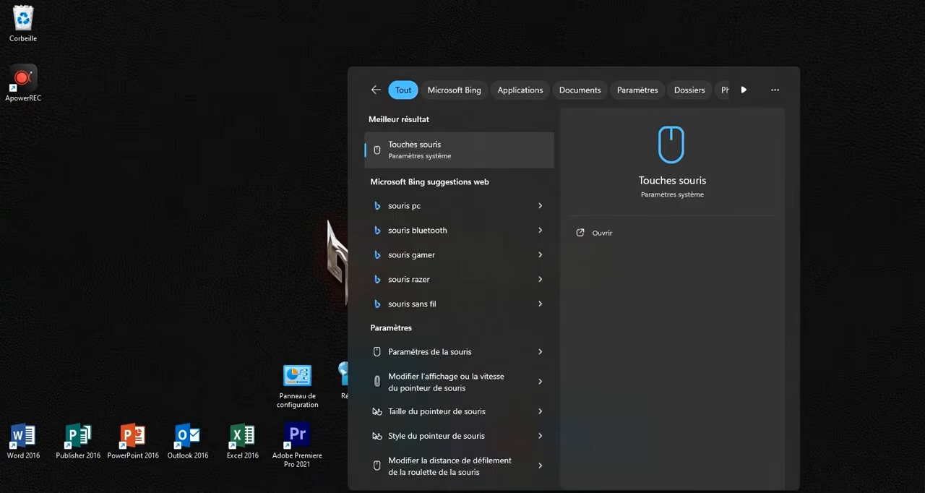
left_click(425, 354)
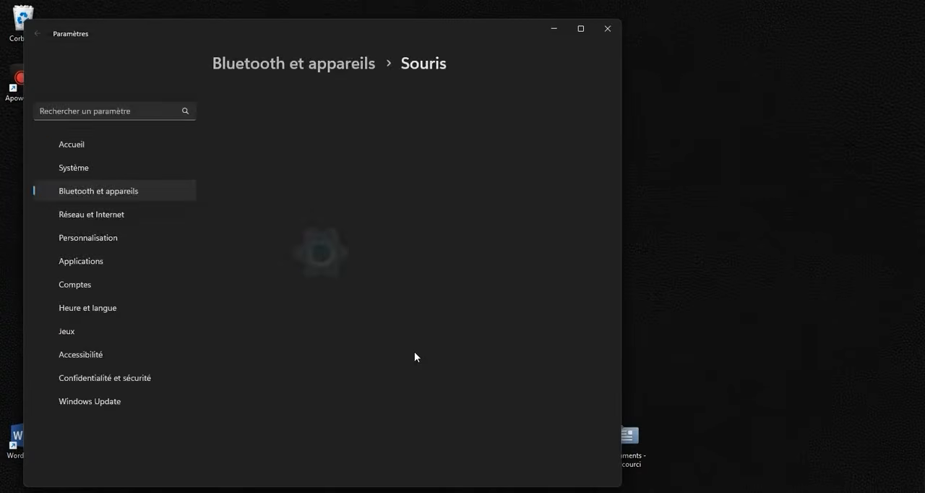
scroll(403, 253, "down", 1)
scroll(402, 249, "down", 2)
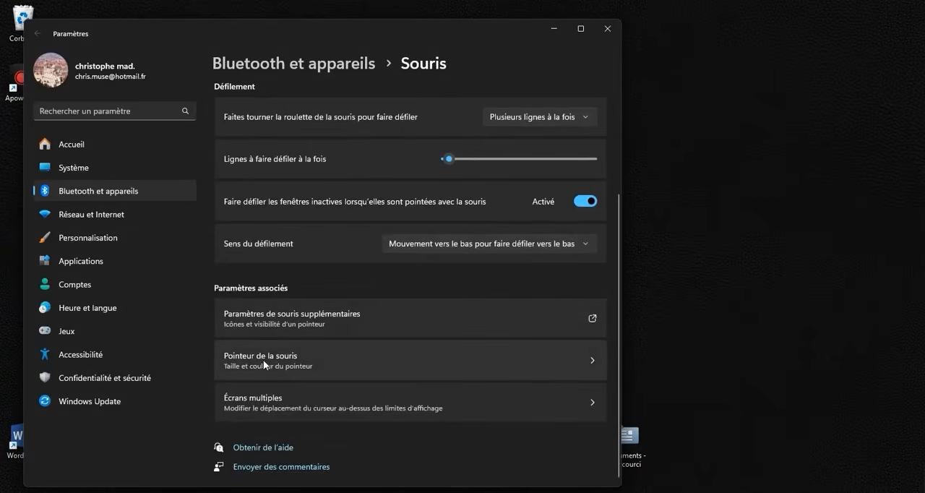
left_click(281, 362)
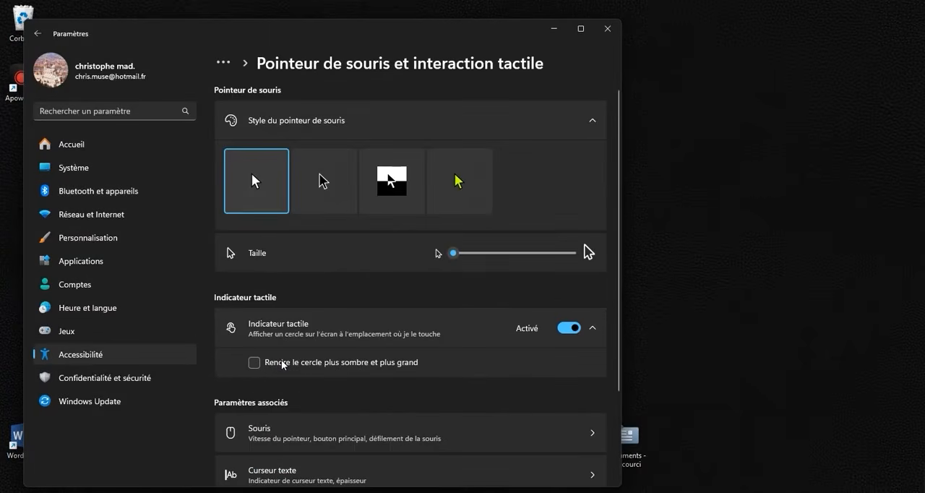
Set the mouse pointer style to Personnalisé with the Rose color, adjust its size, and close Settings.
left_click(460, 190)
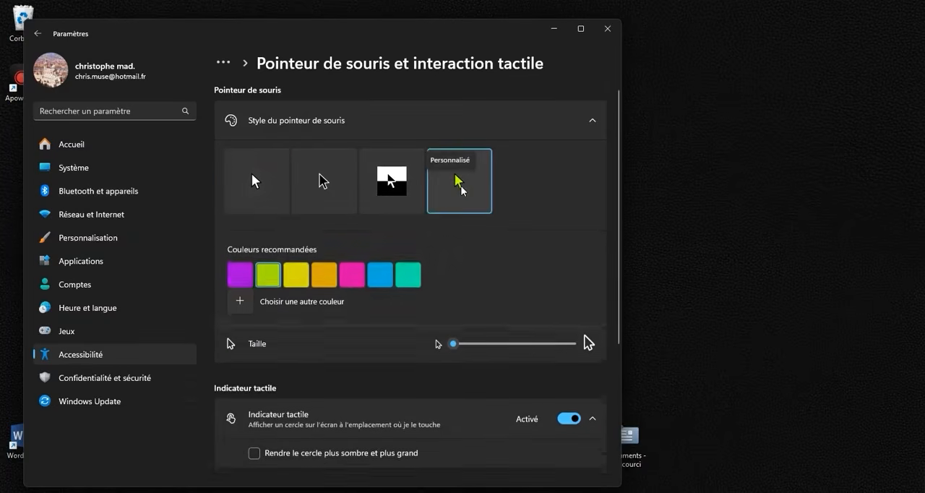
left_click(355, 273)
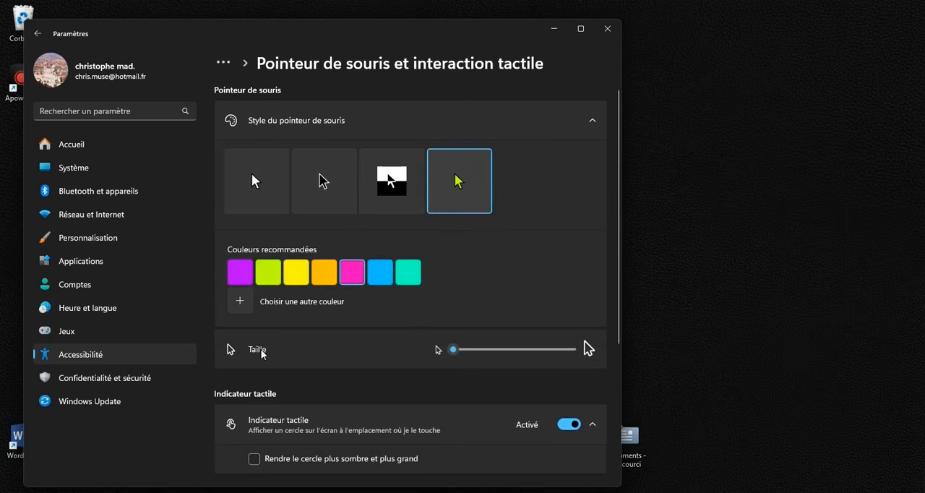
left_click_drag(452, 350, 487, 354)
left_click(607, 29)
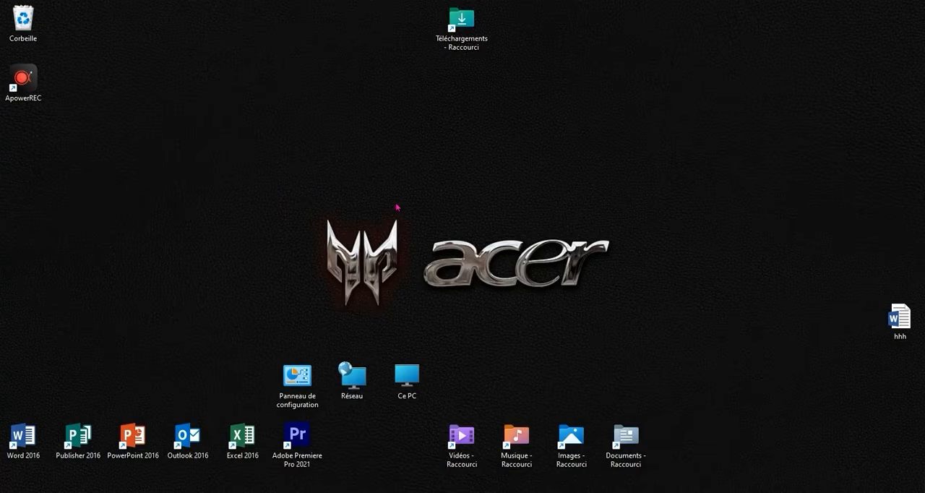
Start creating a new shortcut on an empty area of the desktop.
left_click(402, 210)
right_click(383, 214)
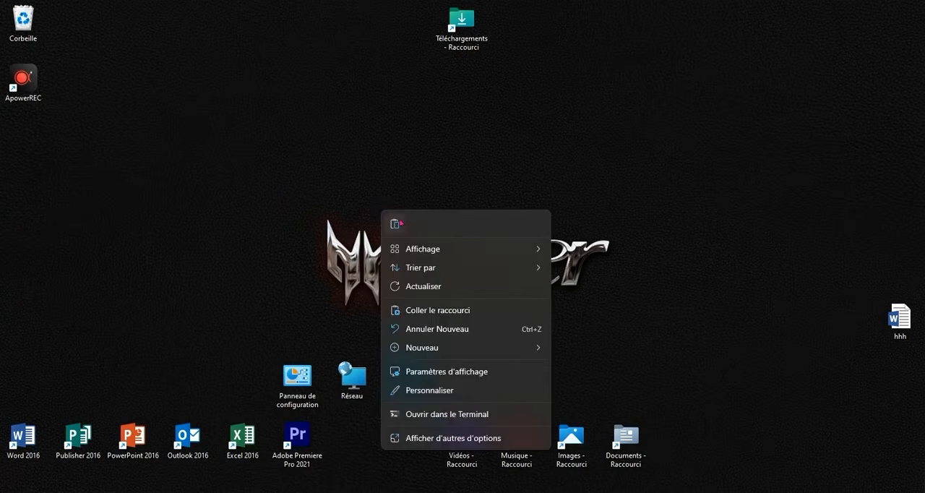
mouse_move(473, 351)
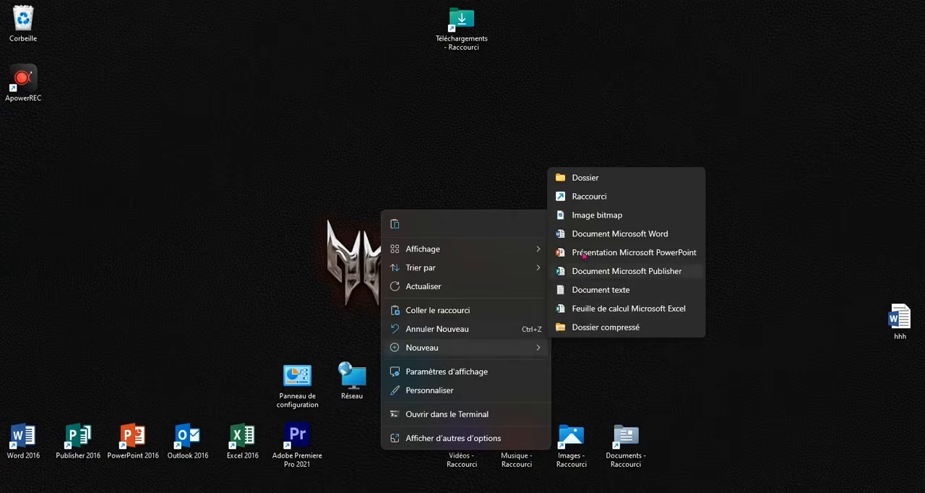
left_click(589, 197)
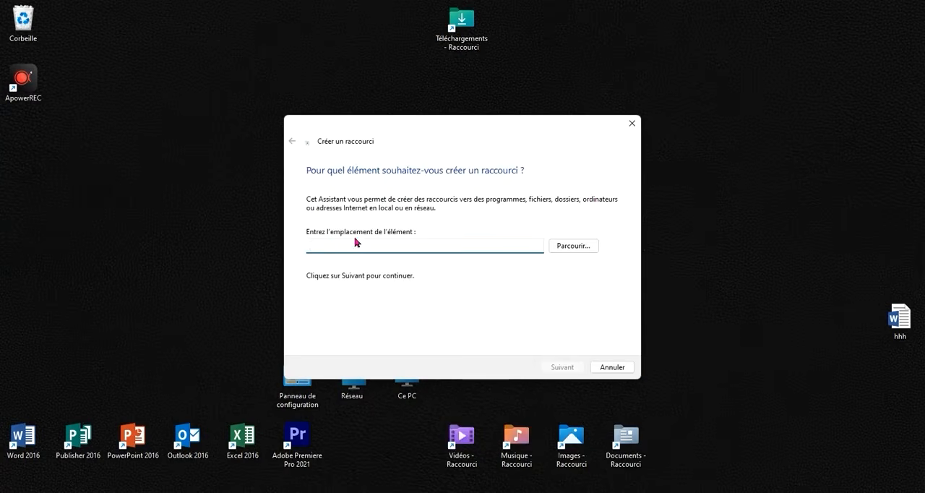
Open the hhh Word document from the desktop and copy the Redémarrer command "%windir%\System32\shutdown.exe /r /t 0".
double_click(900, 318)
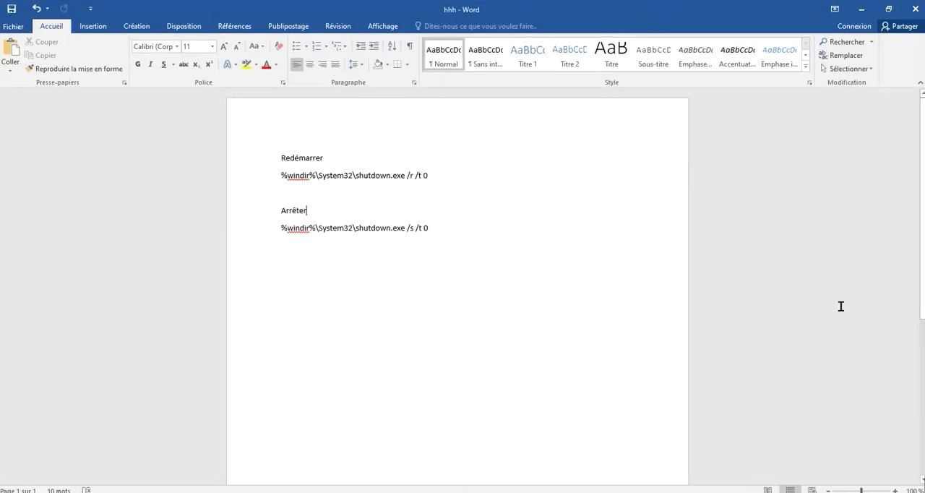
left_click_drag(426, 187, 279, 185)
right_click(293, 181)
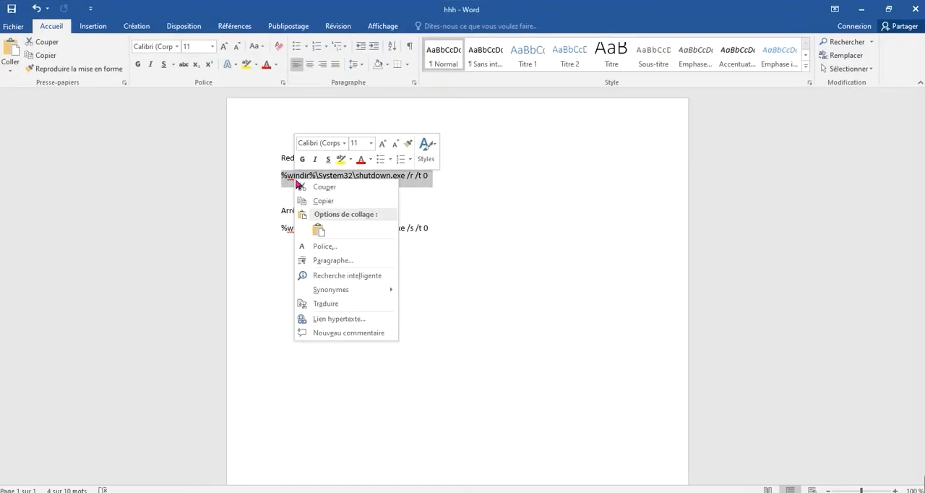
left_click(318, 201)
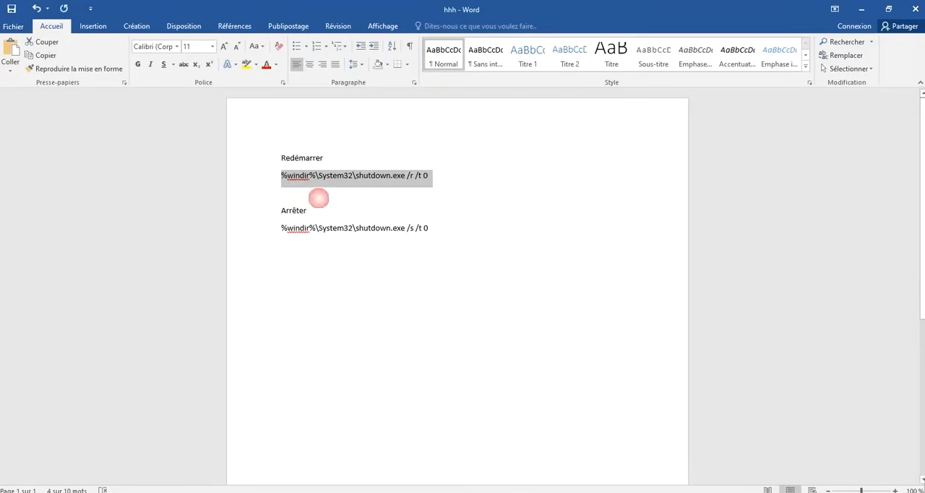
Minimize Word and paste the copied command "%windir%\System32\shutdown.exe /r /t 0" as the new shortcut's location, continuing to the naming stage.
left_click(859, 12)
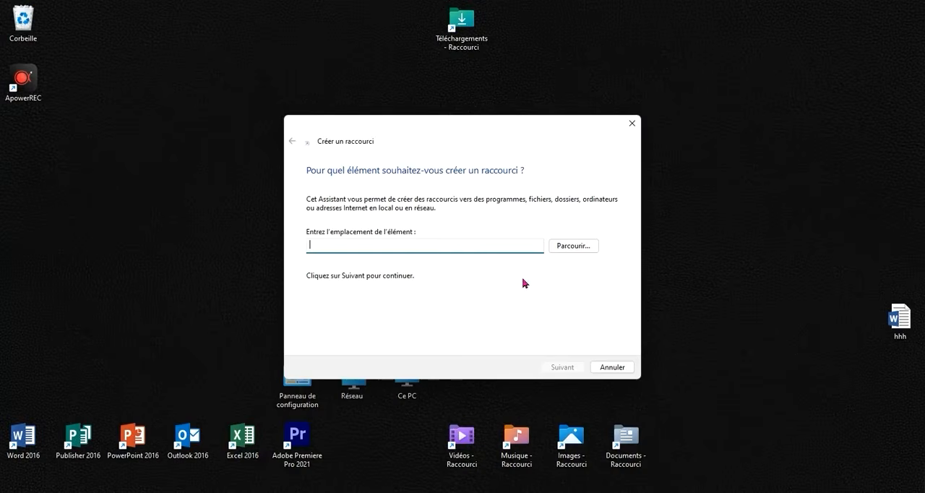
right_click(431, 253)
left_click(454, 292)
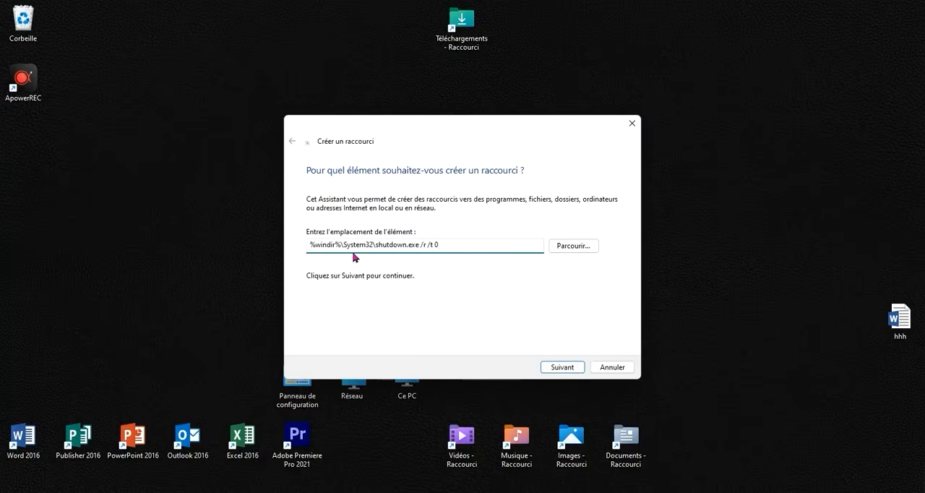
left_click(564, 368)
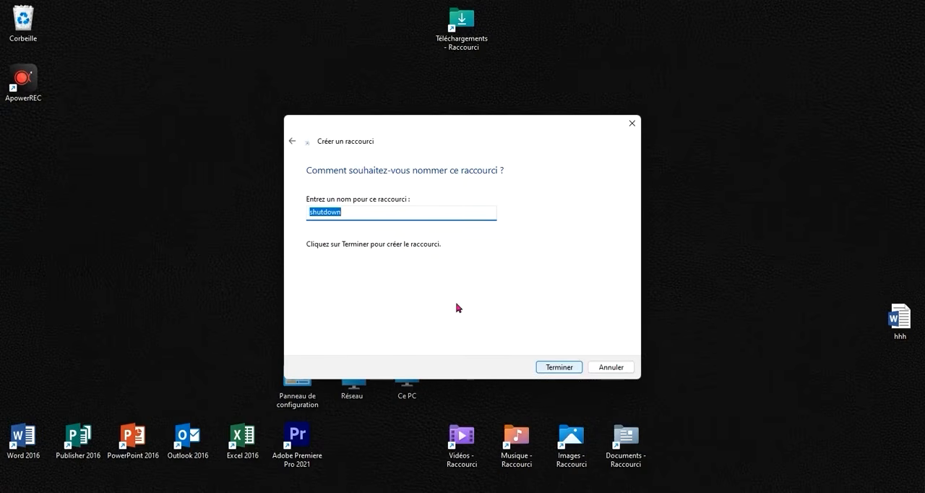
Name the new shortcut "REDEMARRER PC" and finish creating it.
left_click(395, 214)
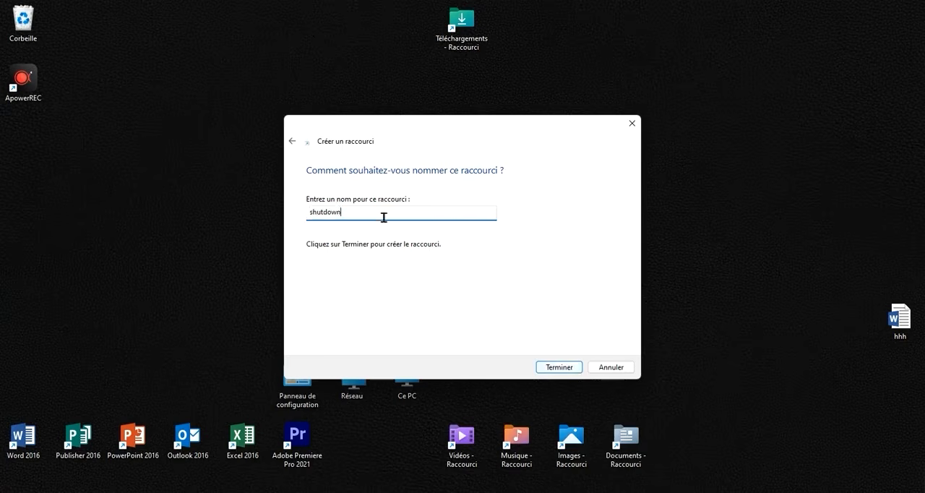
double_click(310, 212)
type("REDEMARRER PC")
left_click(550, 371)
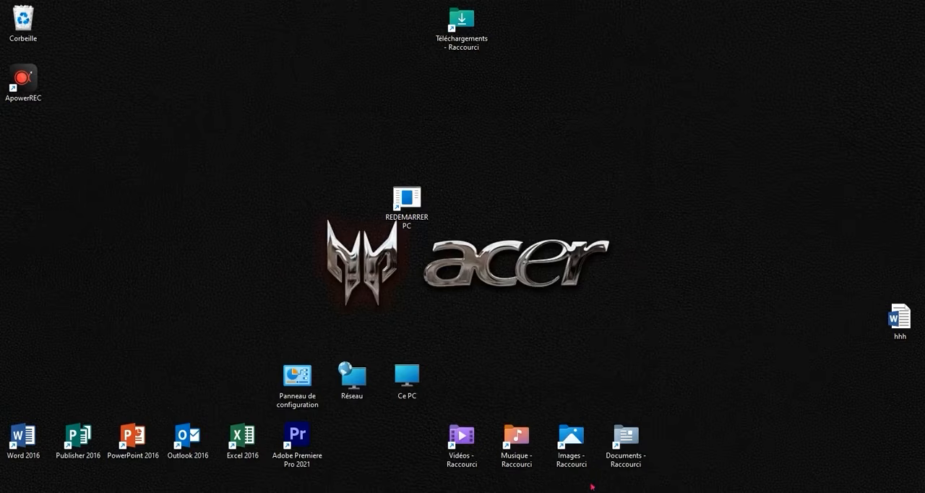
Start creating a second shortcut on an empty area of the desktop.
right_click(594, 184)
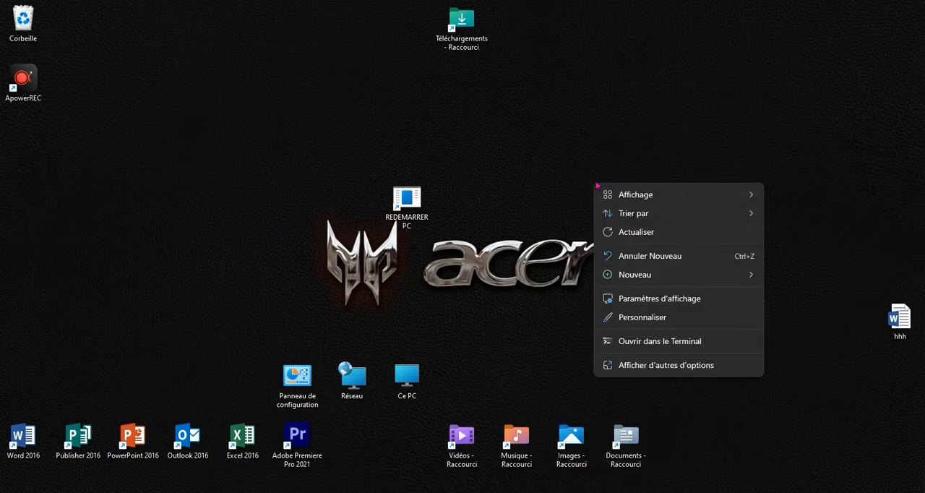
mouse_move(639, 275)
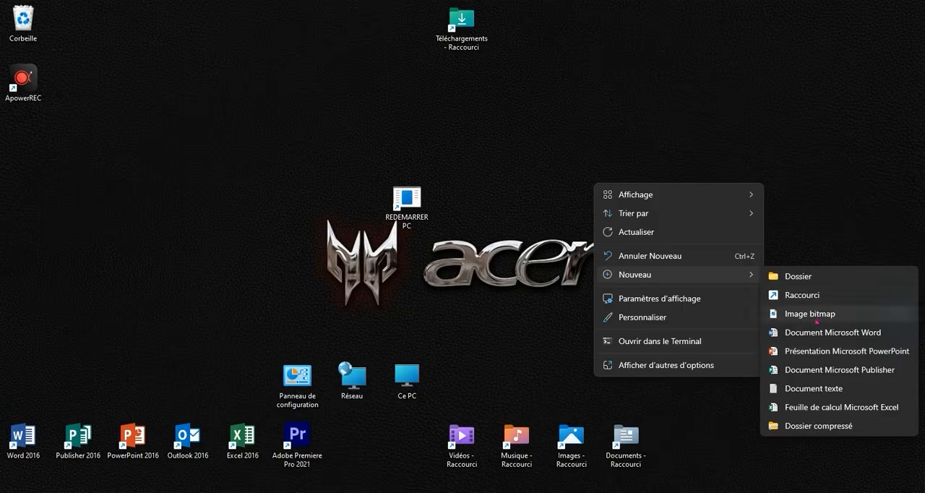
left_click(790, 296)
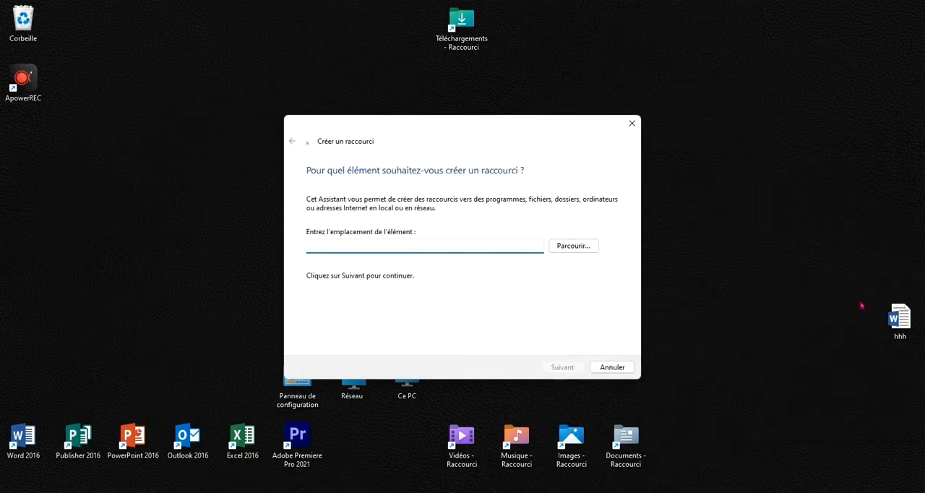
Reopen the hhh Word document, copy the Arrêter command "%windir%\System32\shutdown.exe /s /t 0", and minimize Word.
double_click(891, 313)
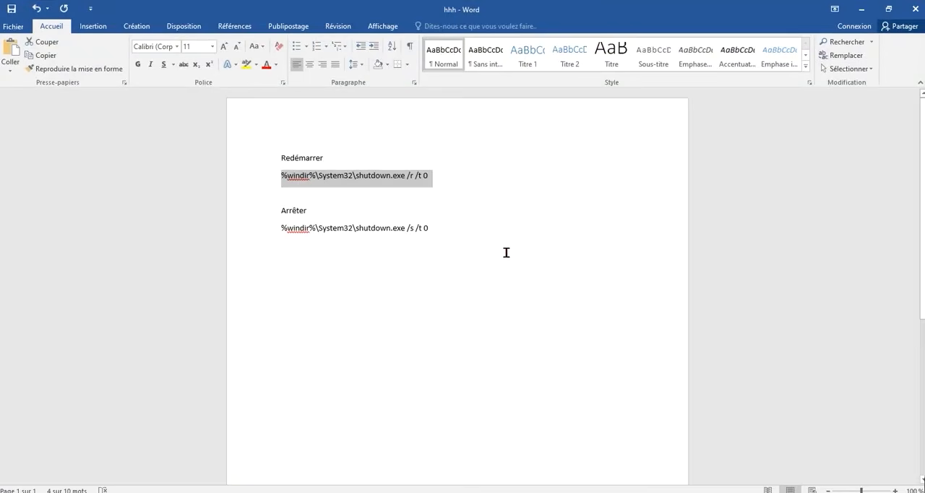
left_click_drag(471, 248, 306, 232)
left_click(324, 235)
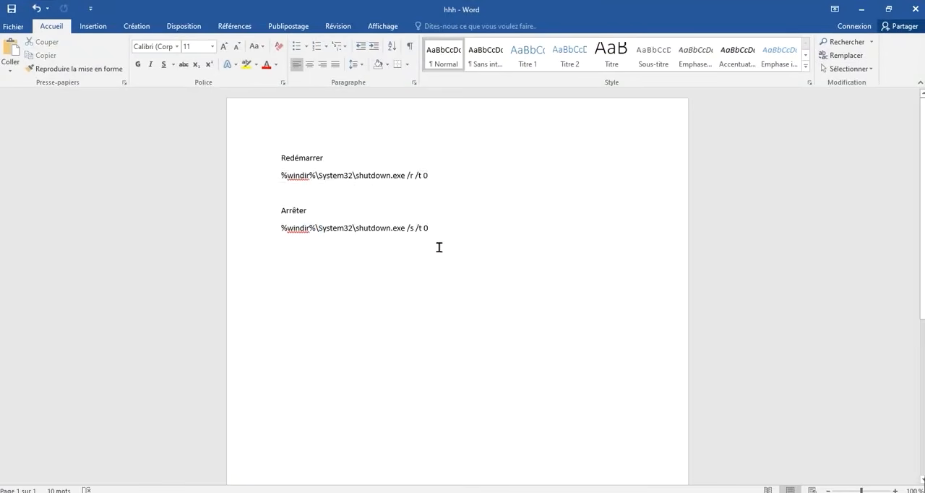
mouse_move(444, 241)
left_mouse_down()
mouse_move(333, 229)
mouse_move(291, 241)
mouse_move(287, 233)
mouse_move(377, 244)
mouse_move(436, 239)
mouse_move(430, 231)
left_mouse_up()
left_click(288, 228)
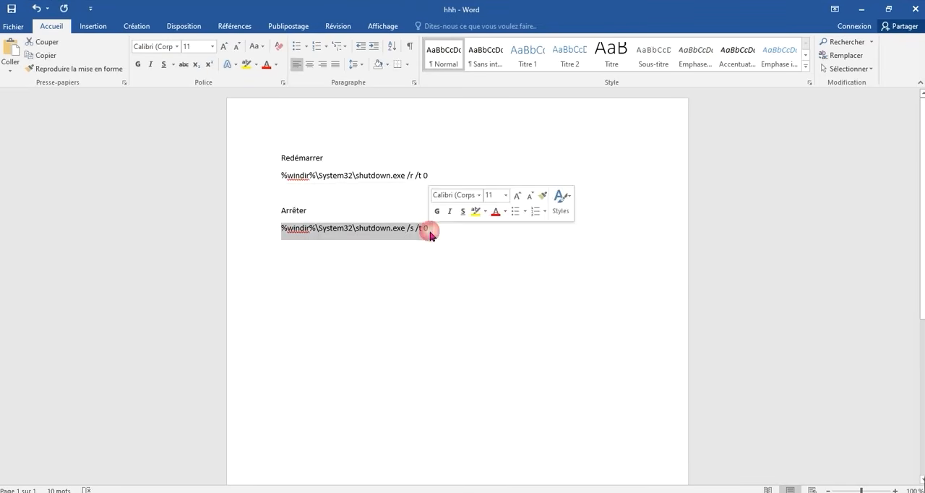
right_click(426, 232)
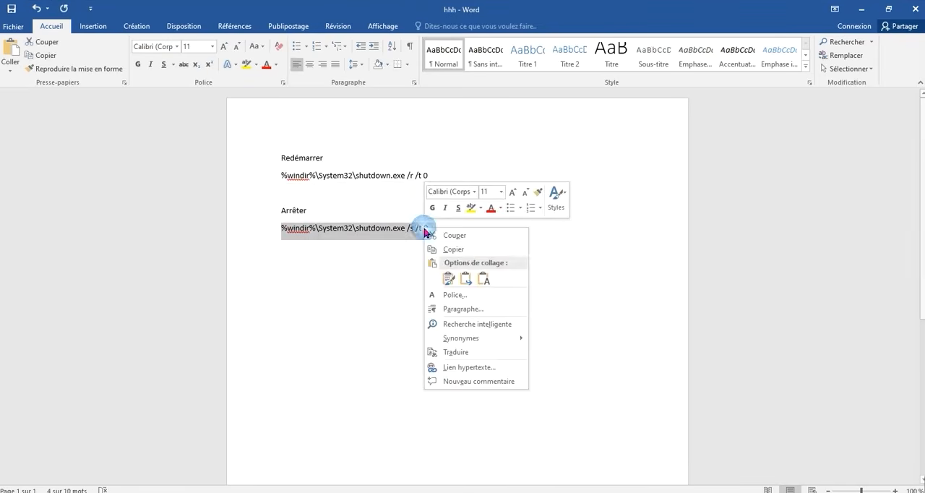
left_click(472, 251)
left_click(861, 8)
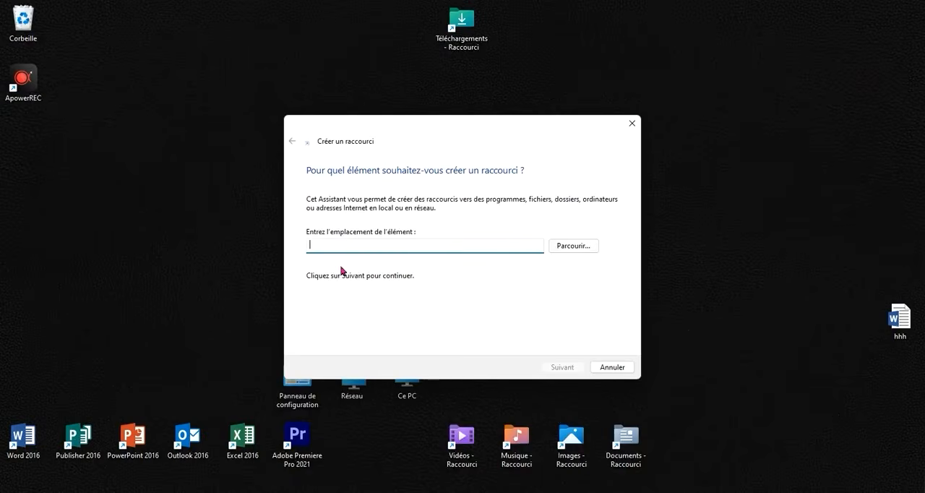
Create the shortcut with the pasted command "%windir%\System32\shutdown.exe /s /t 0" as its location and the name "ARRETER PC".
right_click(341, 244)
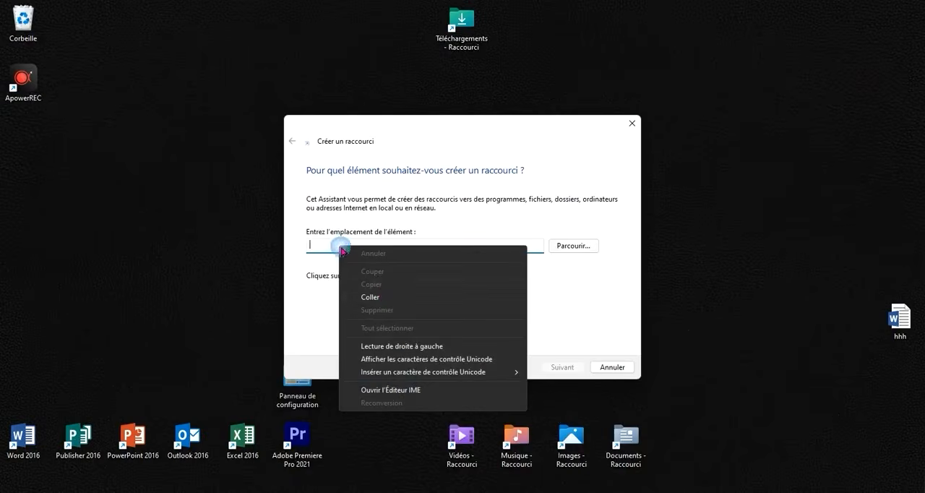
left_click(383, 297)
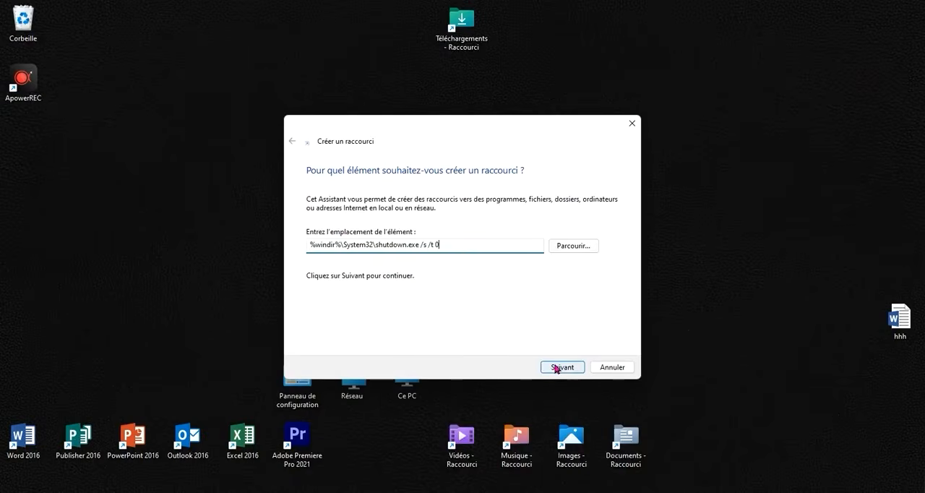
left_click(556, 367)
type("ARRETER")
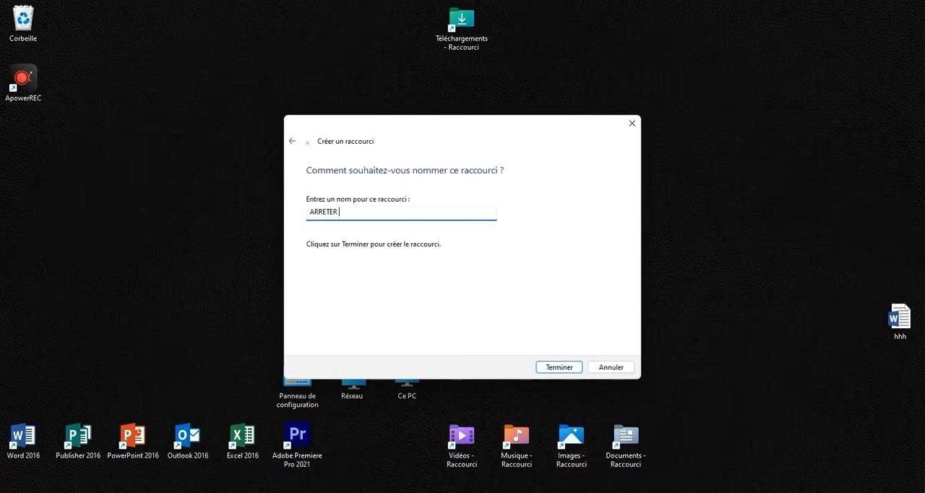
type(" PC")
left_click(559, 367)
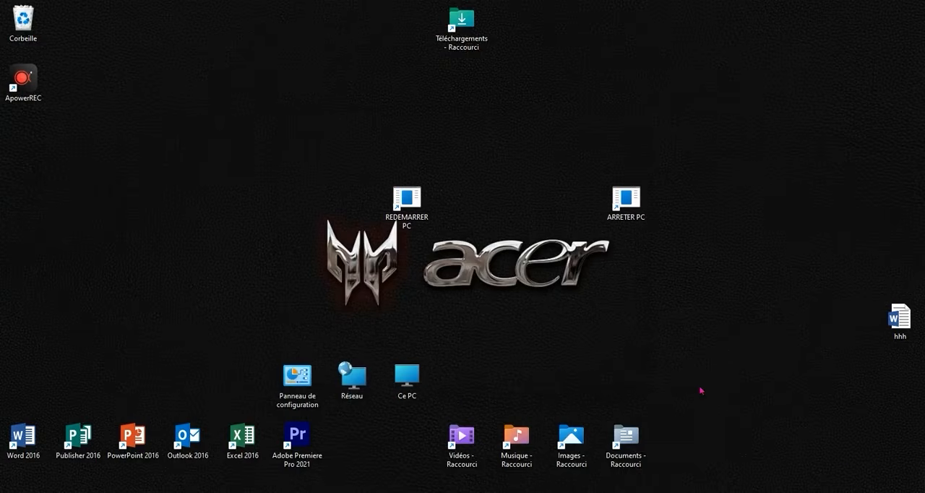
Open the properties of the REDEMARRER PC desktop shortcut and bring up its icon selection list.
left_click(420, 210)
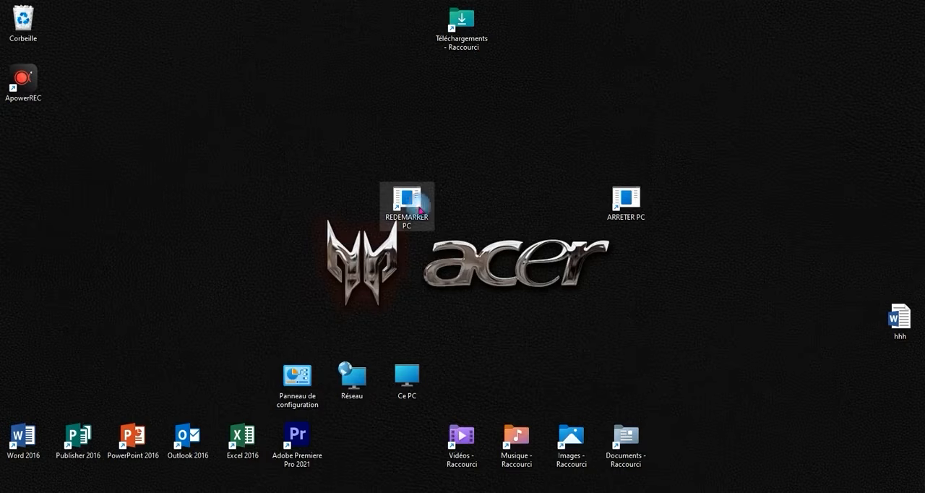
right_click(420, 210)
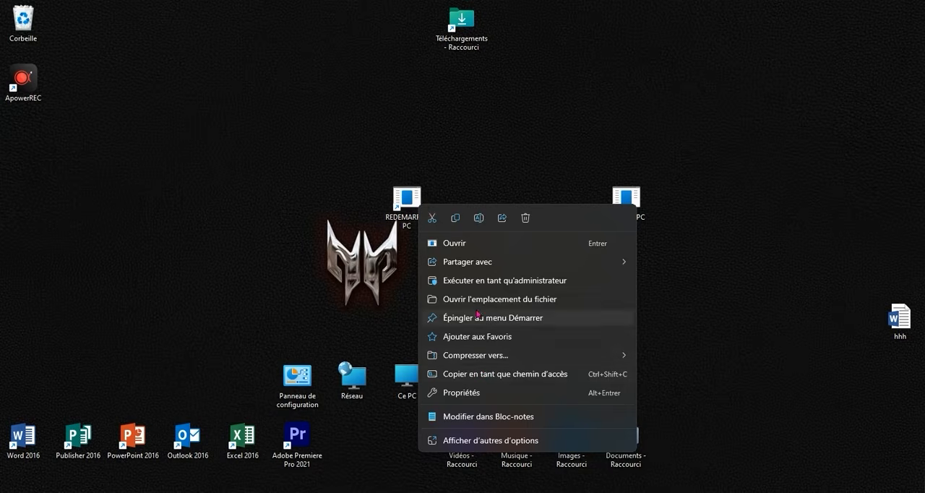
left_click(402, 206)
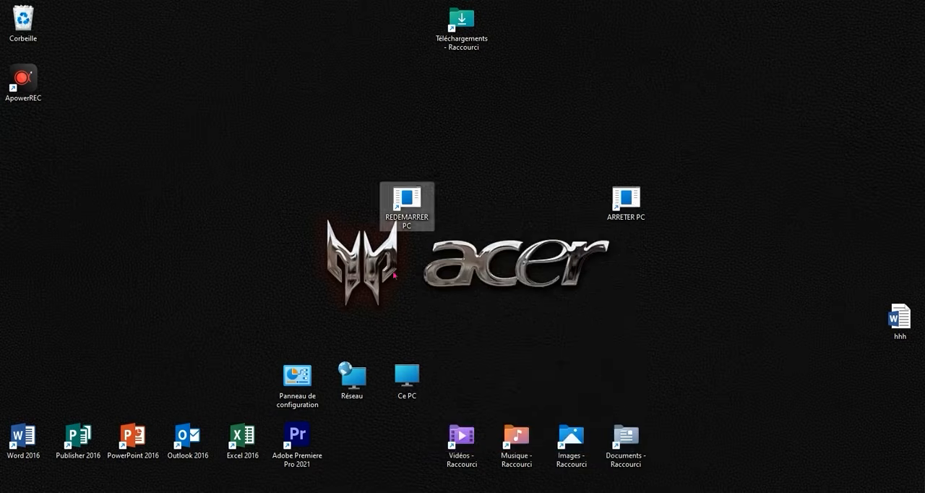
right_click(399, 209)
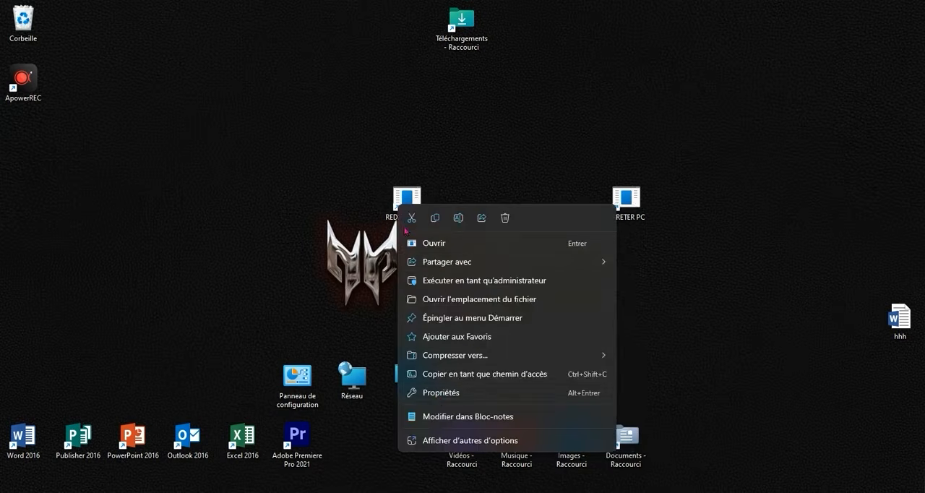
left_click(435, 392)
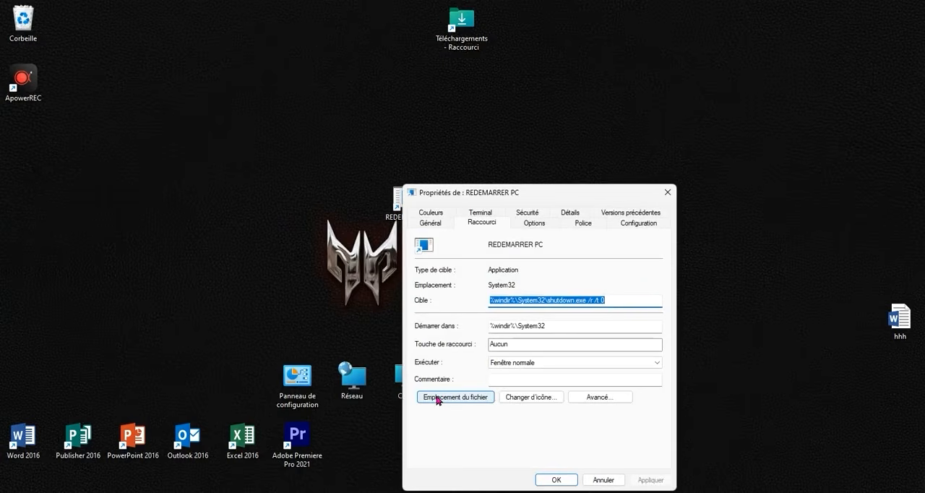
left_click(531, 402)
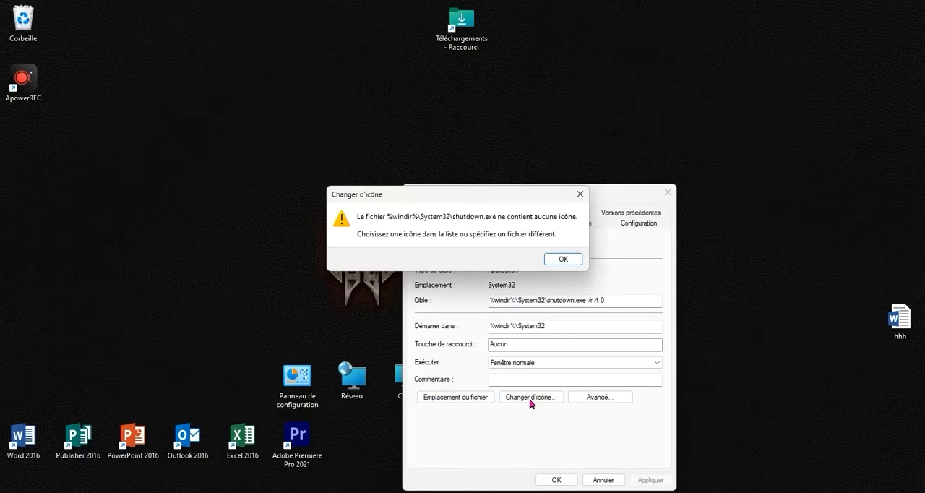
left_click(573, 261)
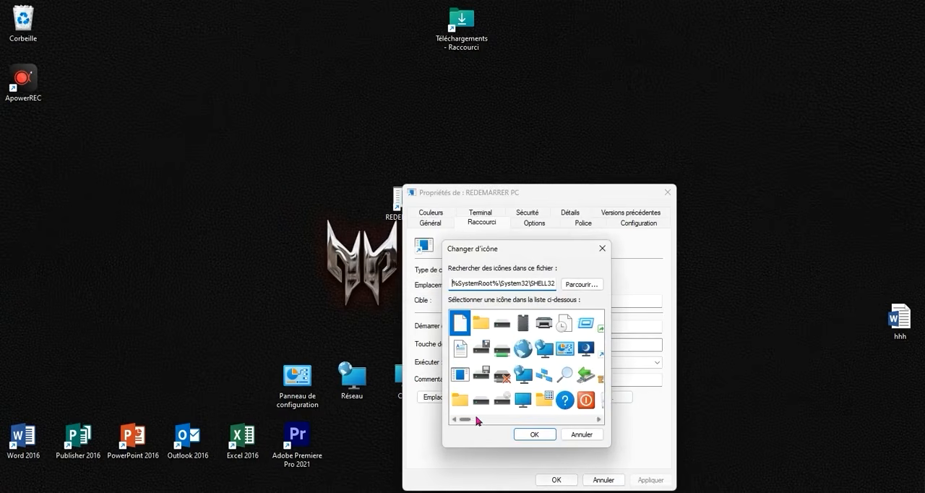
Choose the icon with green and blue squares linked by arrows for REDEMARRER PC, apply it and close the properties.
left_click_drag(470, 422, 527, 420)
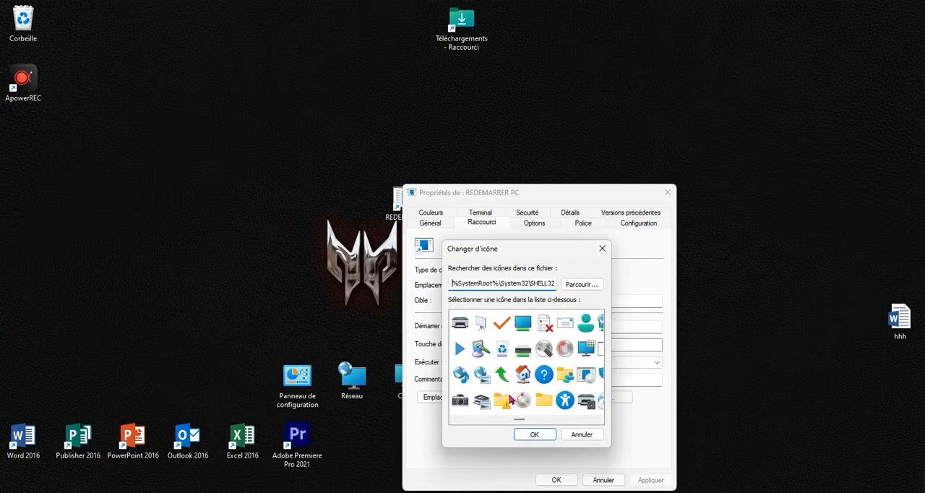
left_click_drag(520, 421, 554, 423)
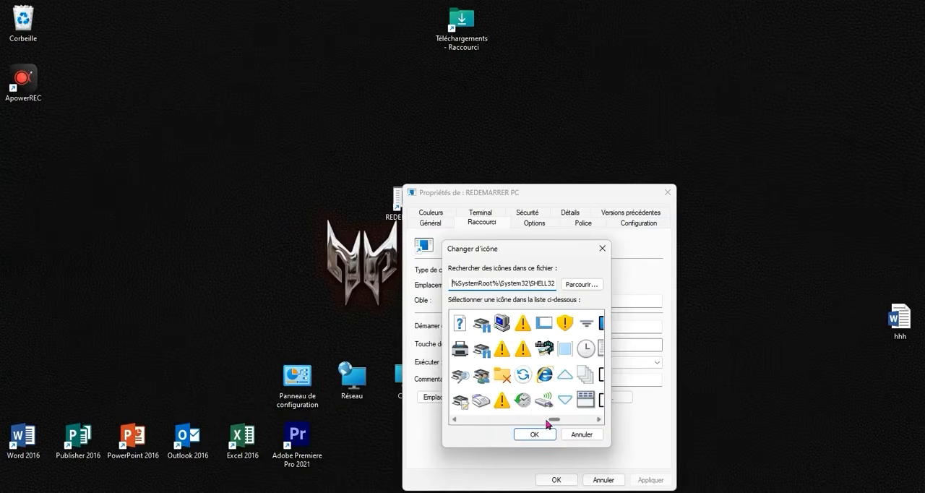
left_click_drag(554, 424, 573, 414)
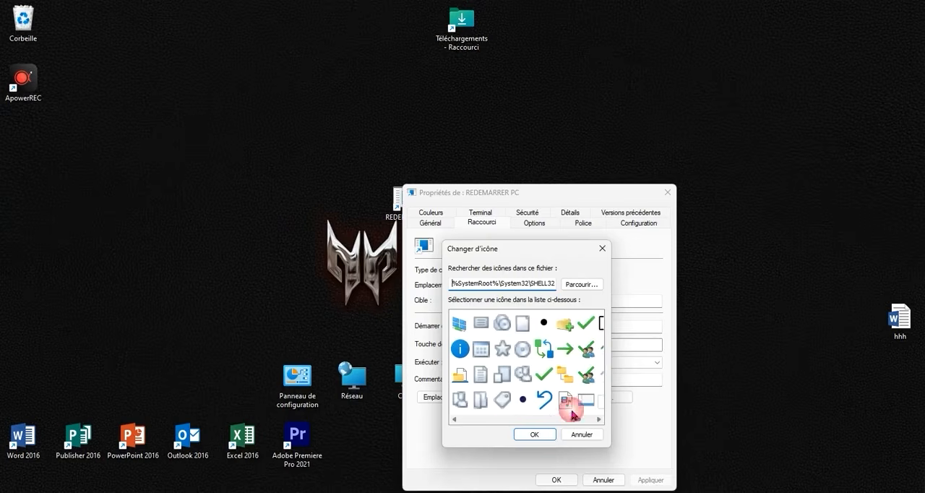
left_click(545, 353)
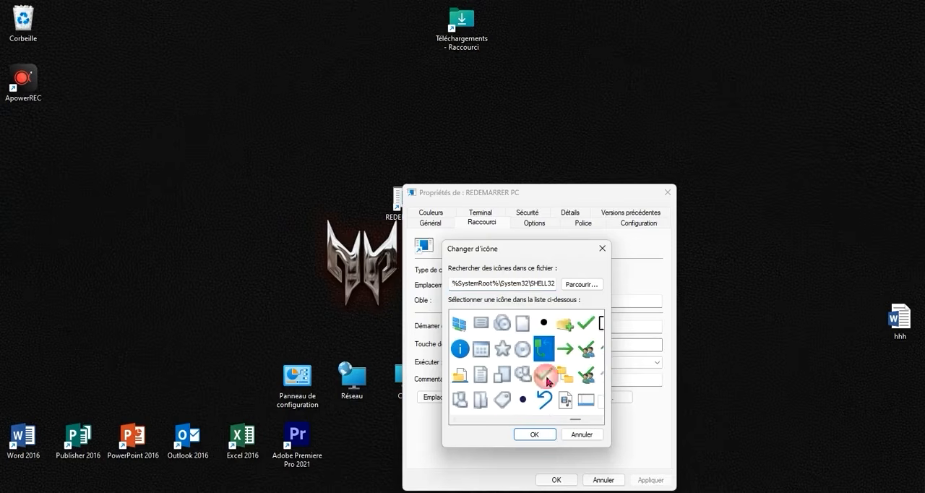
left_click(535, 435)
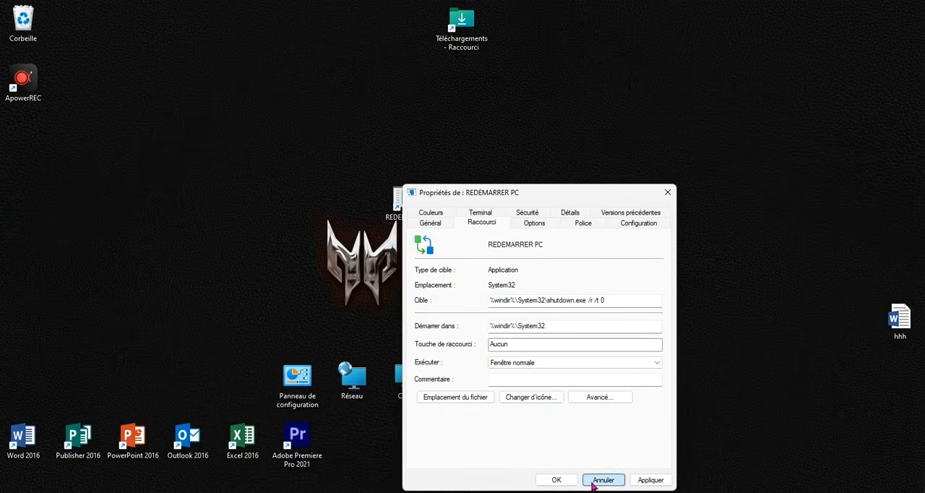
left_click(655, 480)
left_click(568, 480)
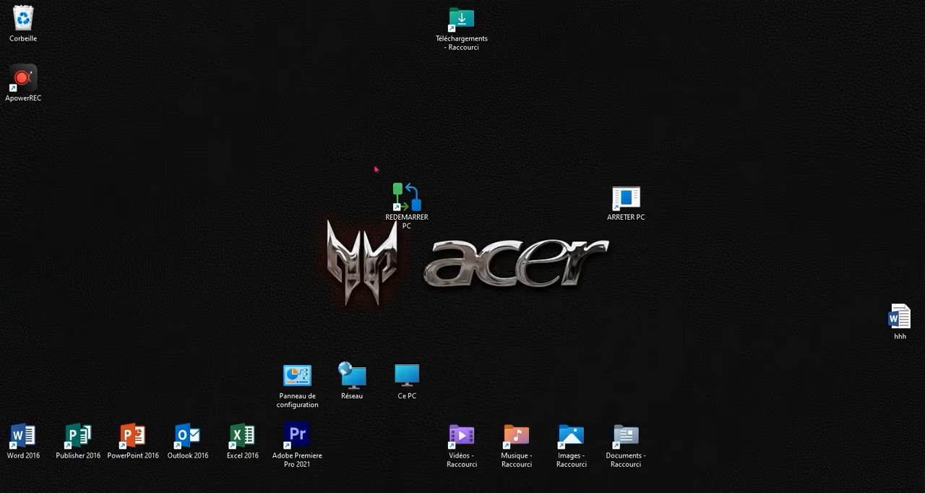
Change the icon of the ARRETER PC shortcut to the red power symbol in its properties and apply it.
right_click(640, 218)
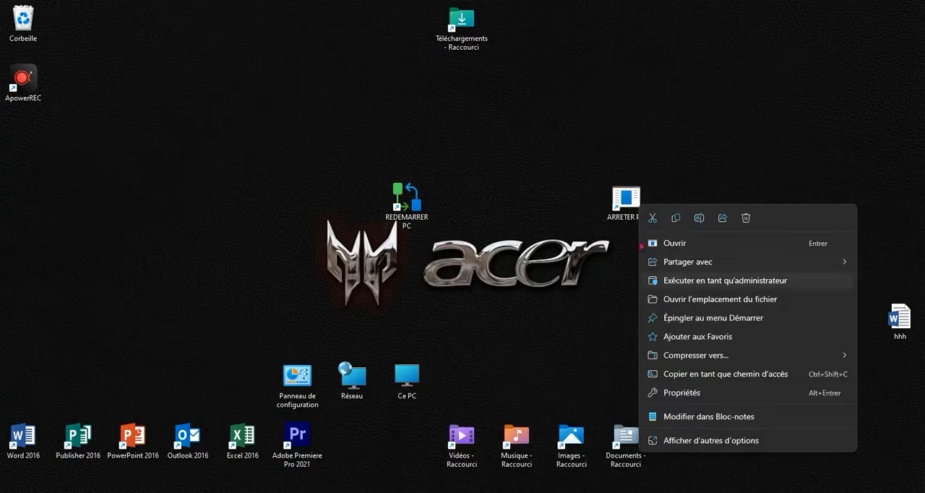
left_click(683, 392)
left_click(768, 399)
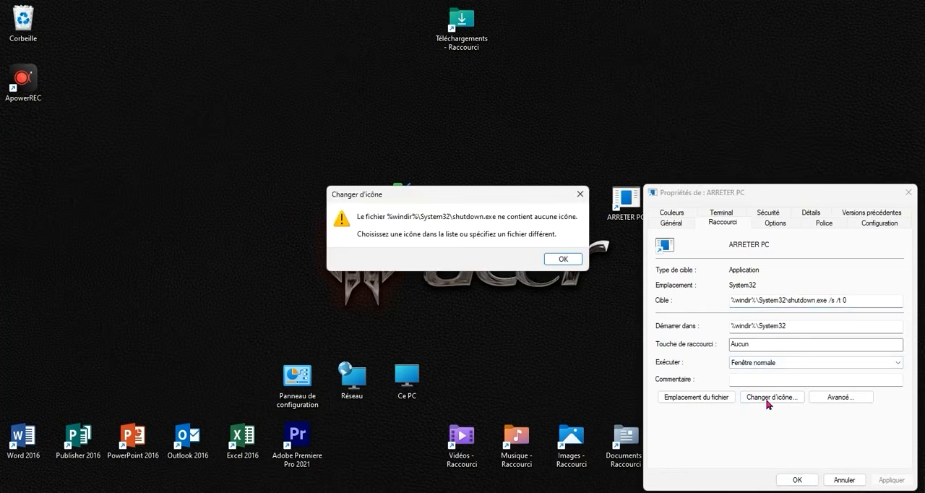
left_click(573, 261)
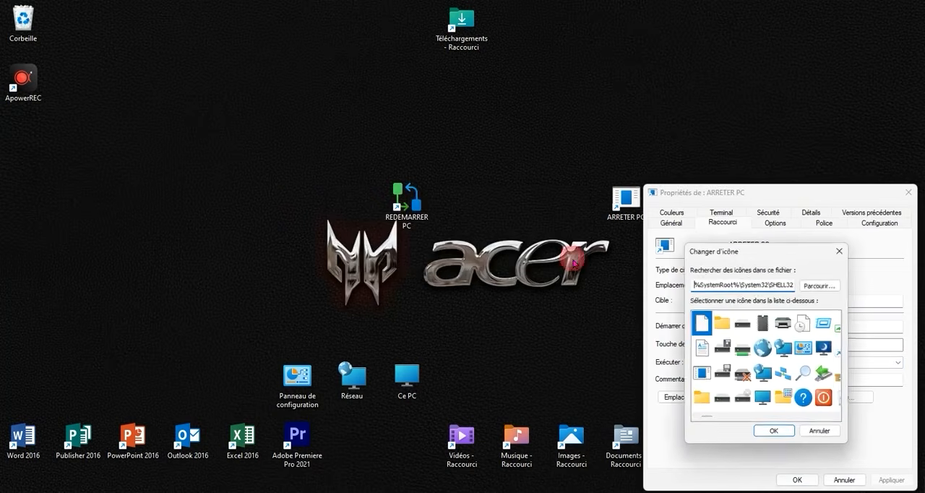
left_click(827, 402)
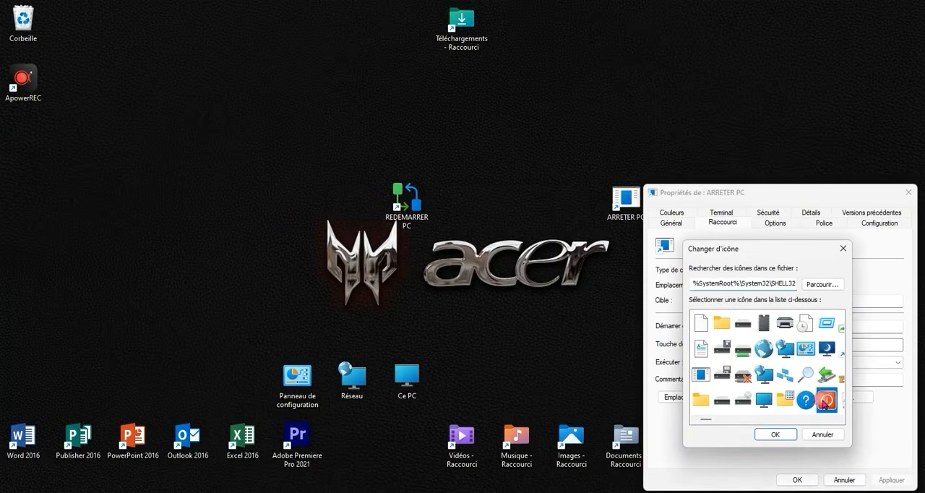
left_click(772, 435)
left_click(883, 480)
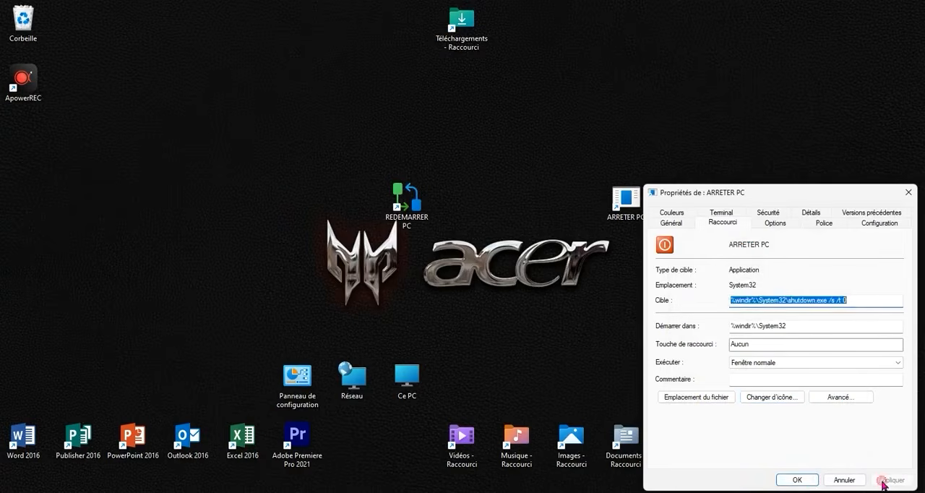
Close the ARRETER PC properties and place the REDEMARRER PC and ARRETER PC shortcuts side by side above the Musique and Images shortcuts.
left_click(796, 480)
left_click_drag(626, 196, 611, 326)
left_click_drag(417, 196, 538, 376)
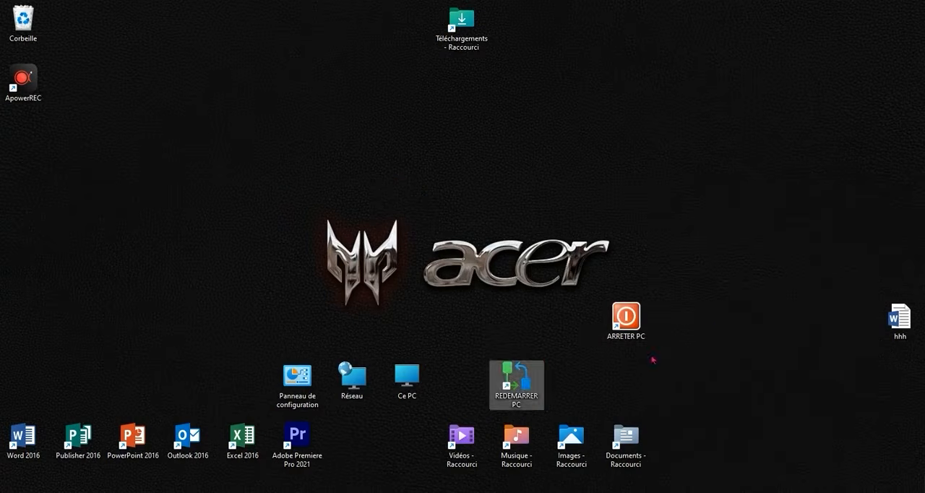
left_click_drag(626, 318, 575, 377)
left_click(777, 374)
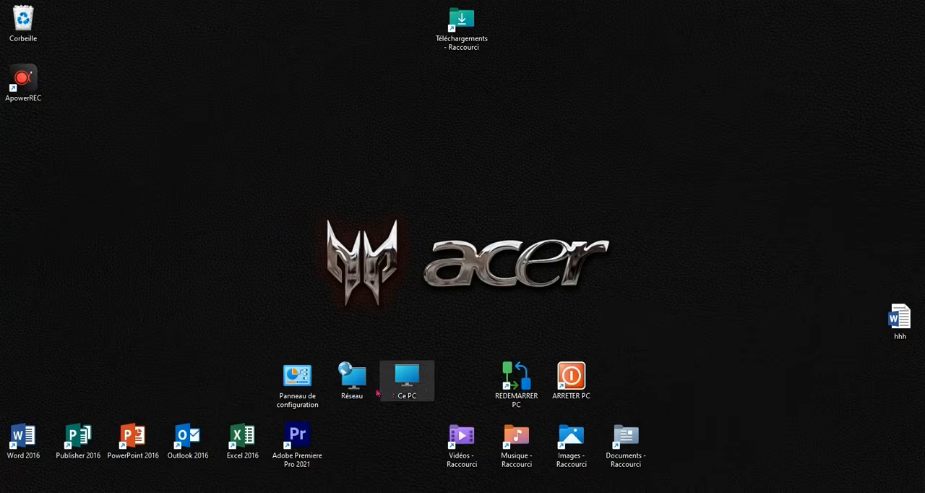
View the Start menu's power options, including Arrêter and Redémarrer, and close the menu without choosing one.
key("super")
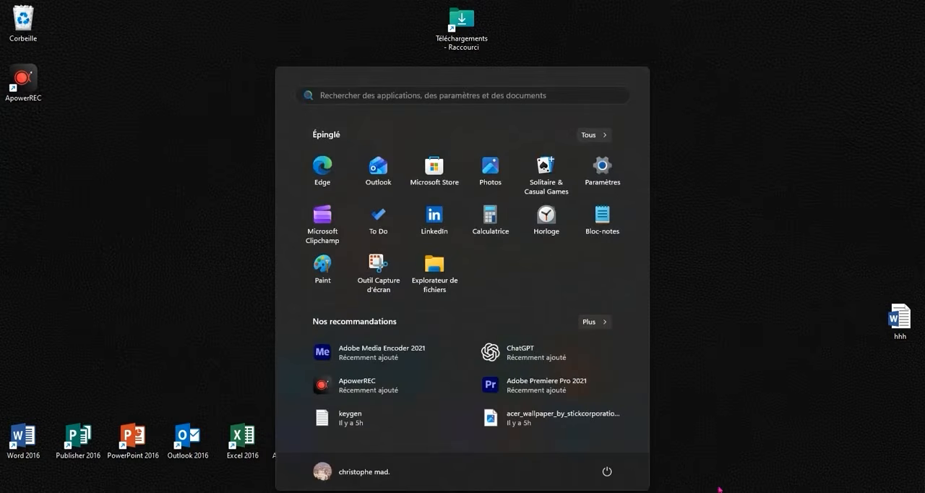
left_click(608, 471)
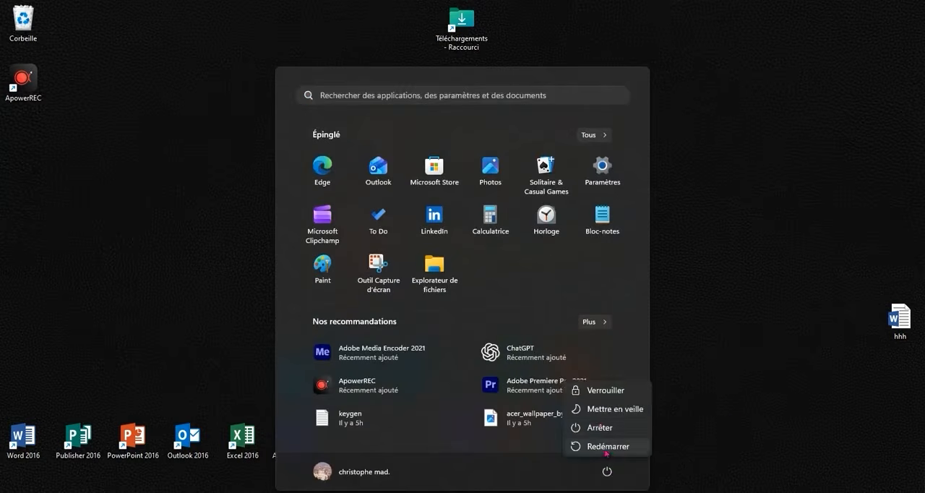
left_click(733, 421)
left_click(695, 355)
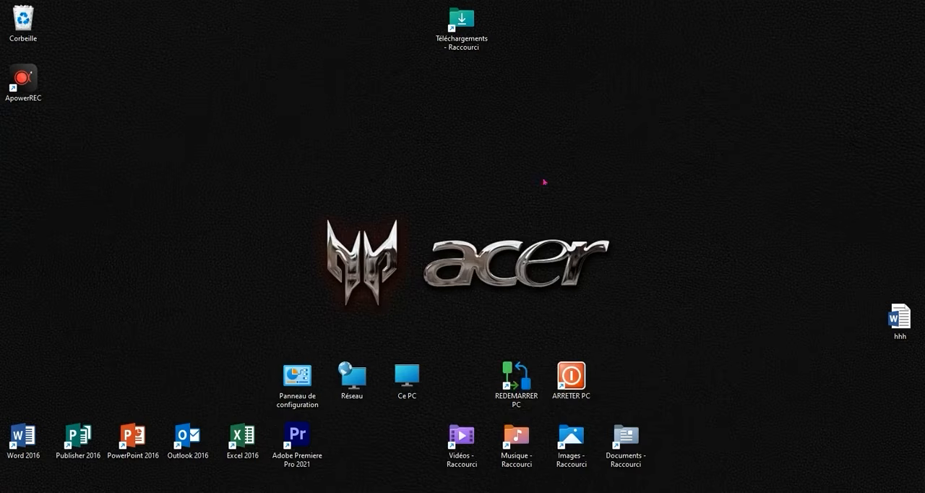
Move the Téléchargements shortcut into the row of folder shortcuts, directly before Vidéos, and deselect it.
left_click_drag(462, 22, 424, 434)
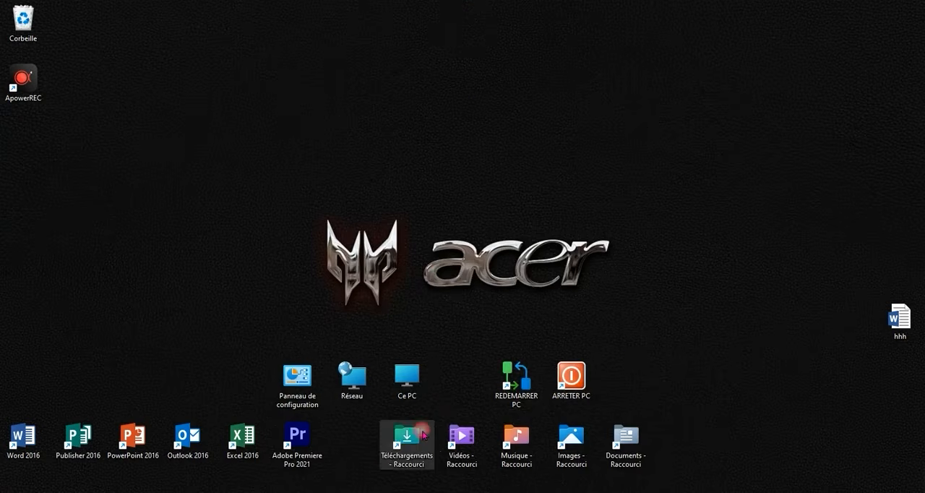
left_click(448, 240)
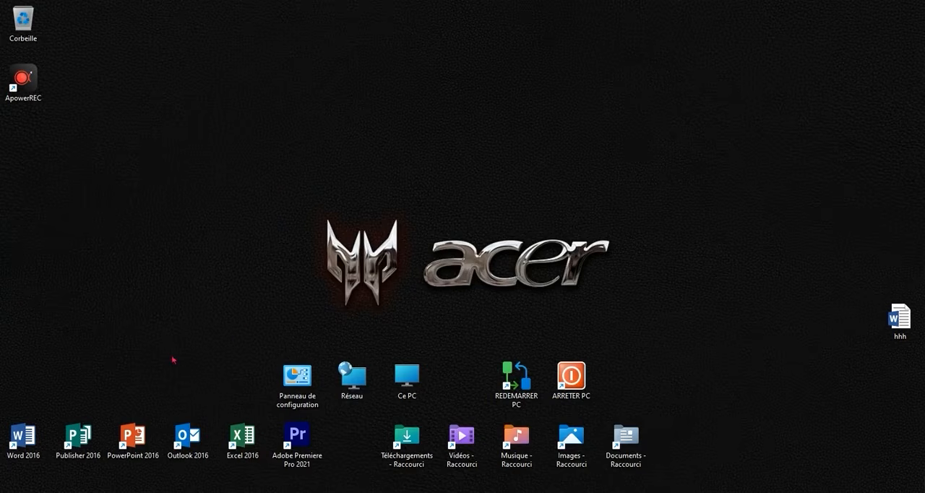
View the Widgets board from the taskbar and close it again.
left_click(29, 492)
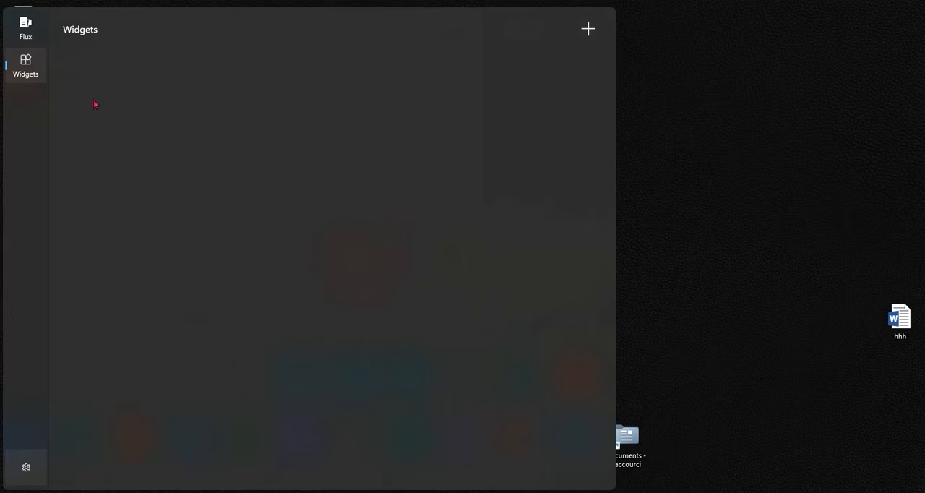
left_click(630, 304)
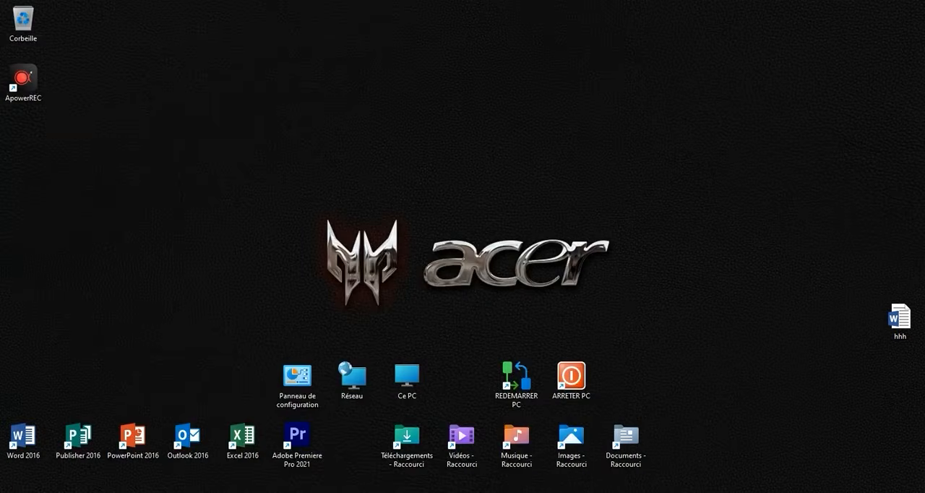
left_click(29, 492)
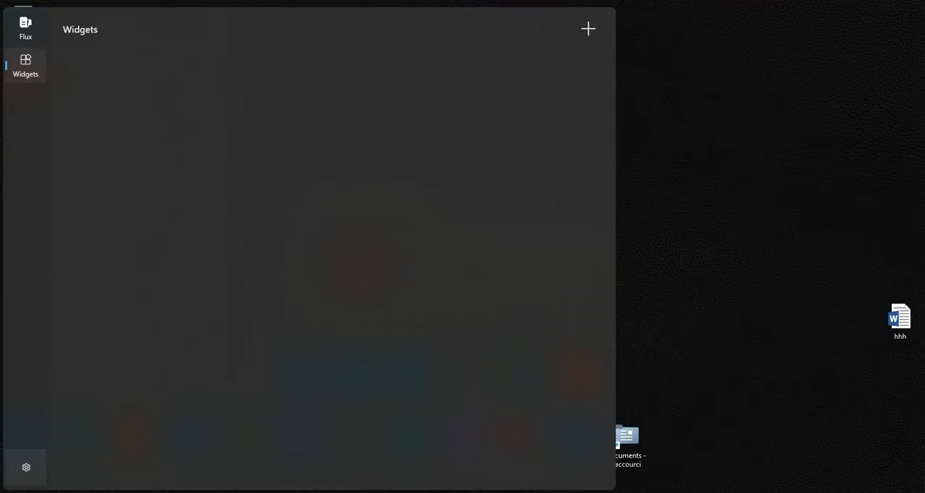
left_click(637, 320)
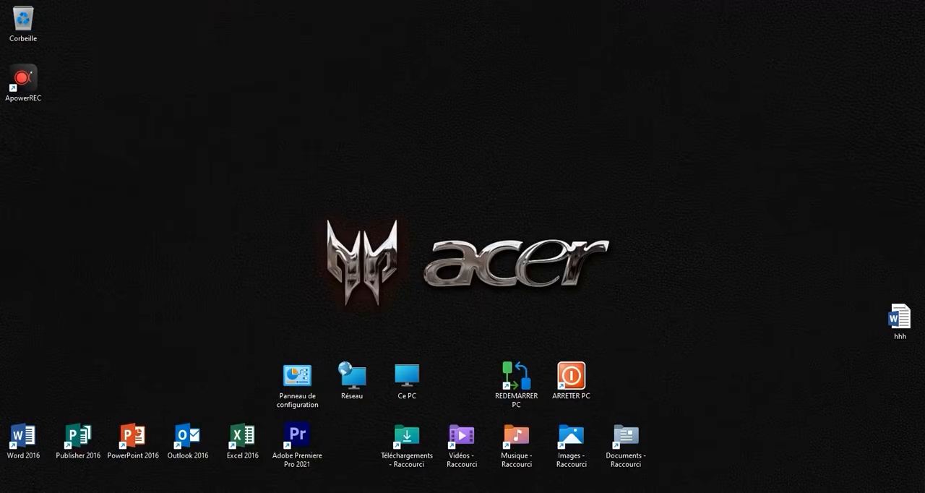
Turn off Widgets in the taskbar settings and check the display options available for Rechercher.
right_click(306, 492)
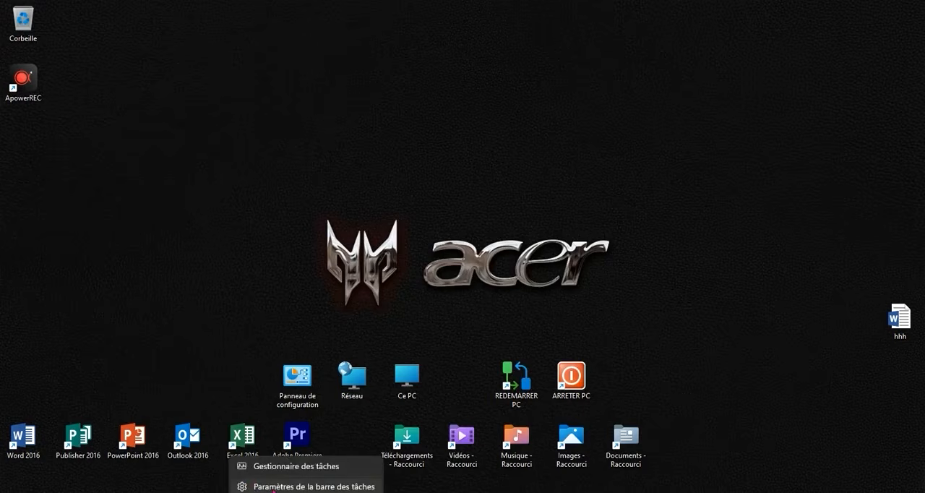
left_click(273, 487)
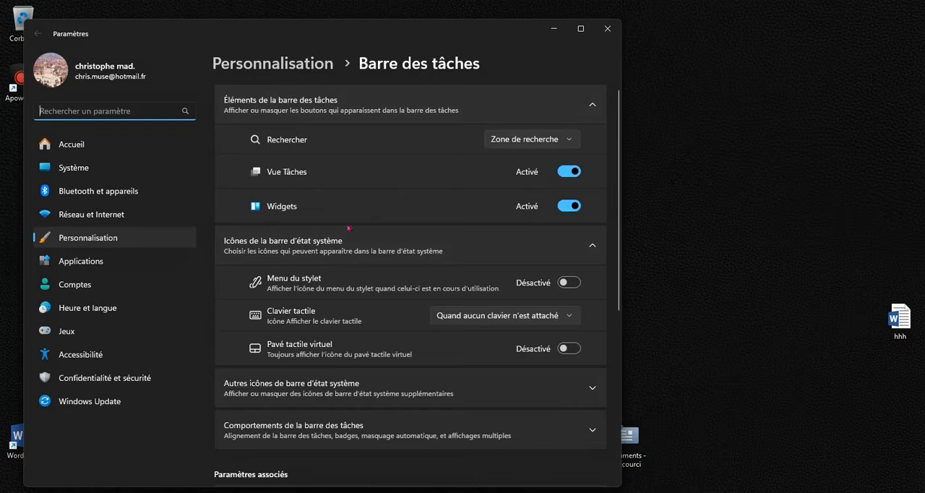
left_click(564, 207)
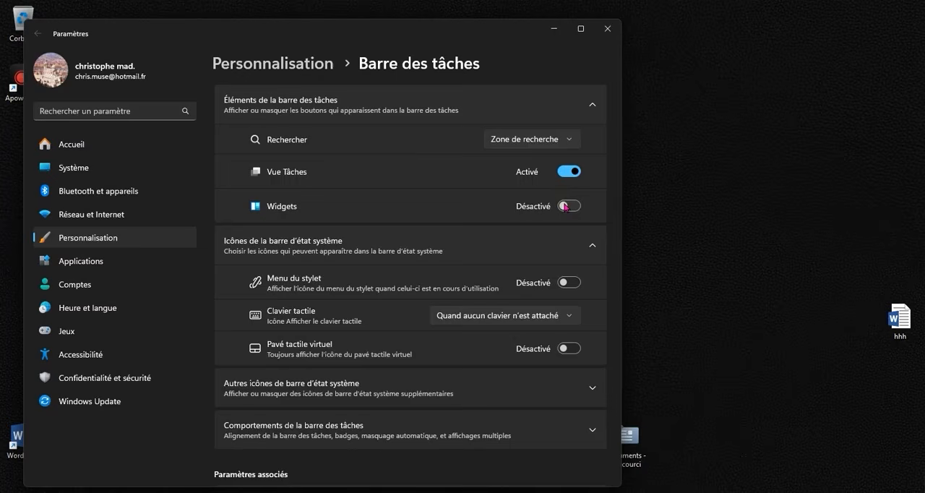
left_click(539, 140)
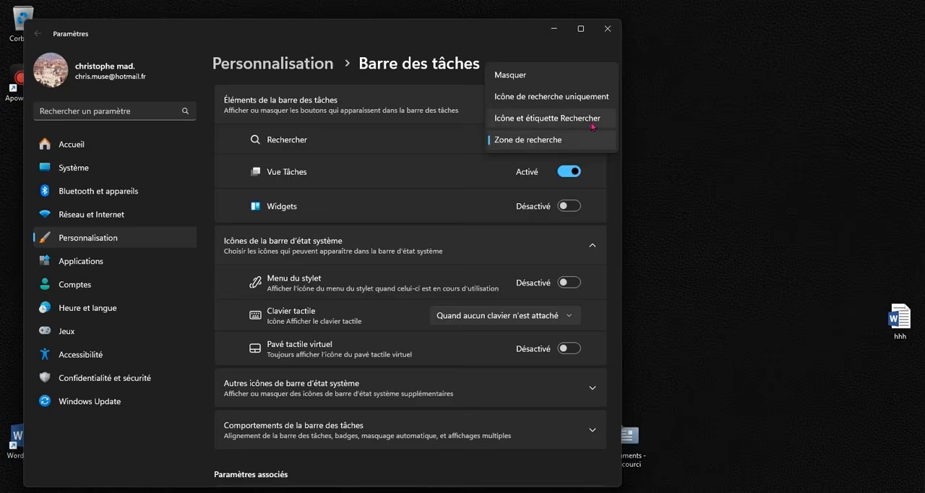
left_click(448, 196)
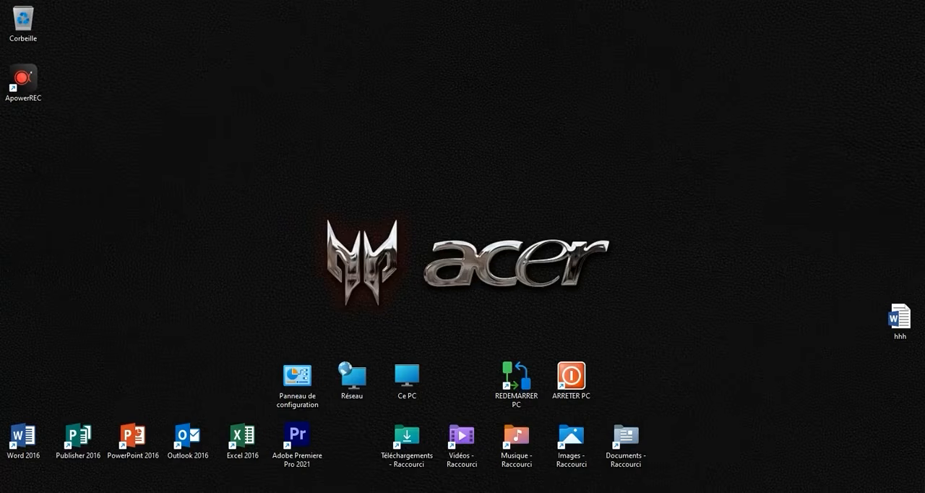
Set the taskbar alignment to Gauche in the taskbar behaviour settings and close the settings window.
right_click(369, 163)
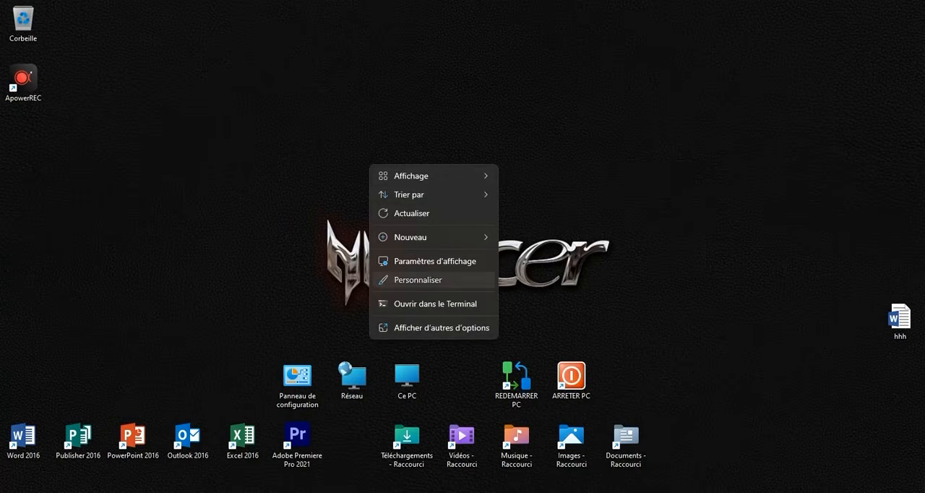
left_click(420, 280)
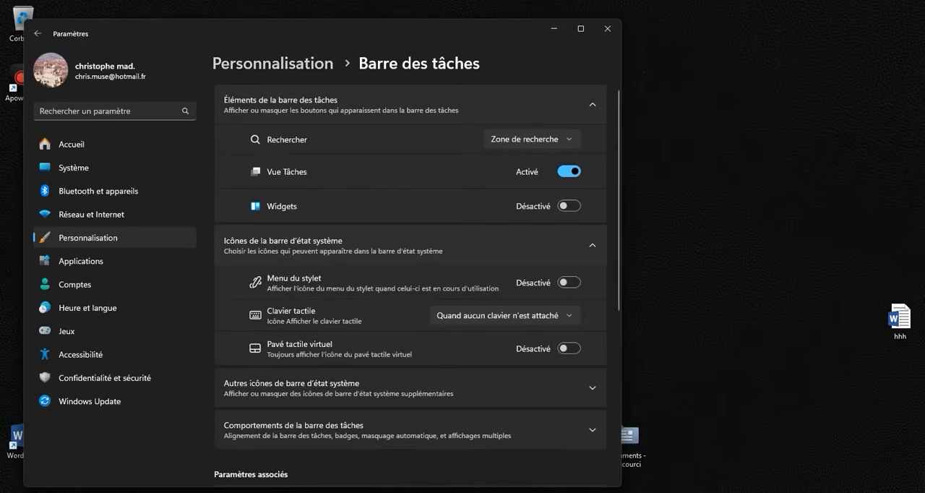
scroll(409, 284, "down", 4)
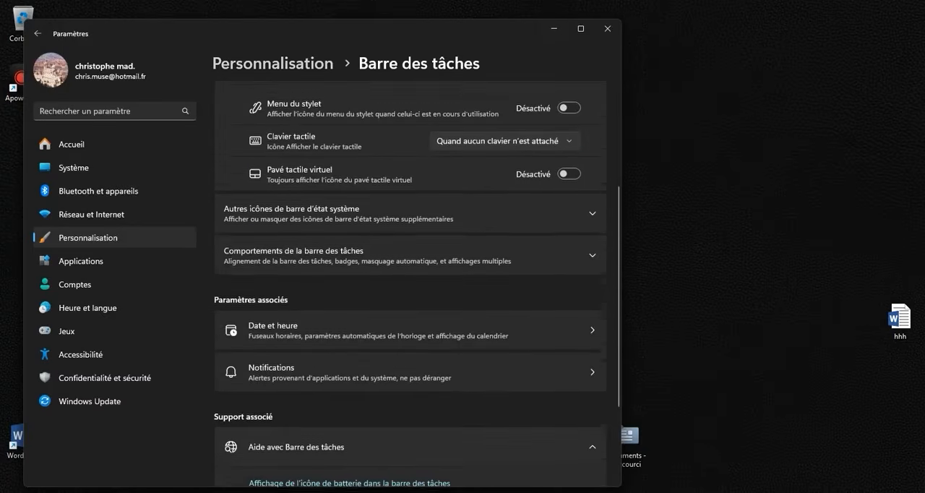
scroll(409, 283, "up", 2)
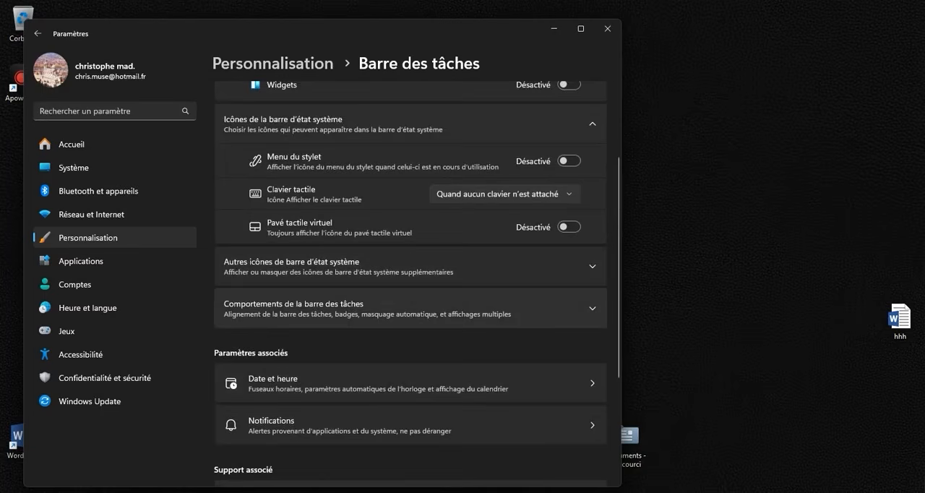
left_click(316, 310)
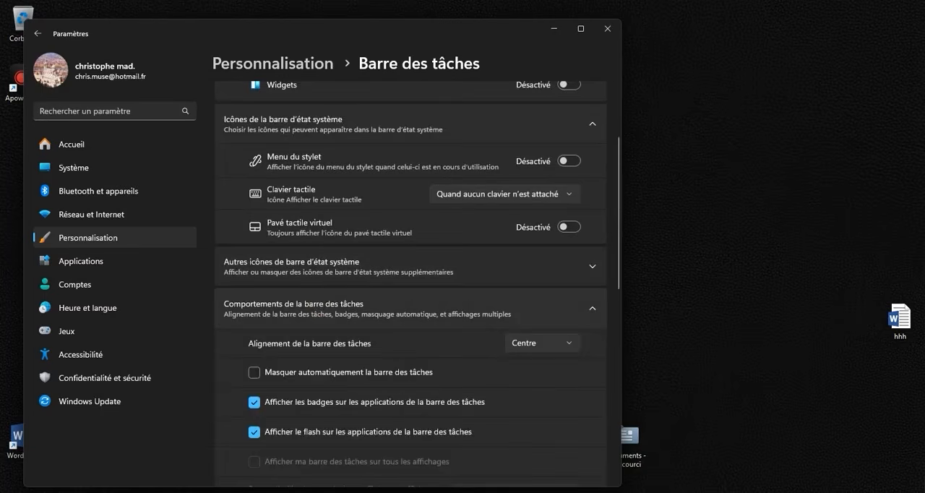
scroll(317, 311, "down", 2)
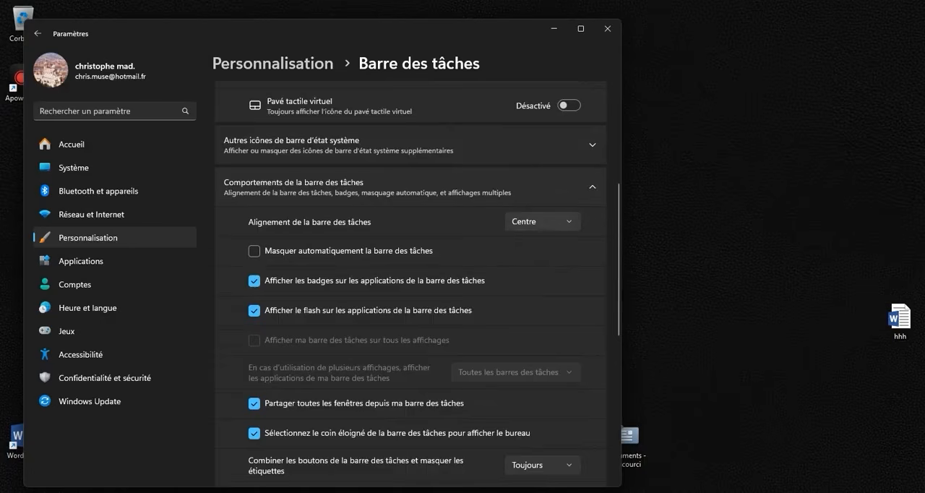
left_click(541, 221)
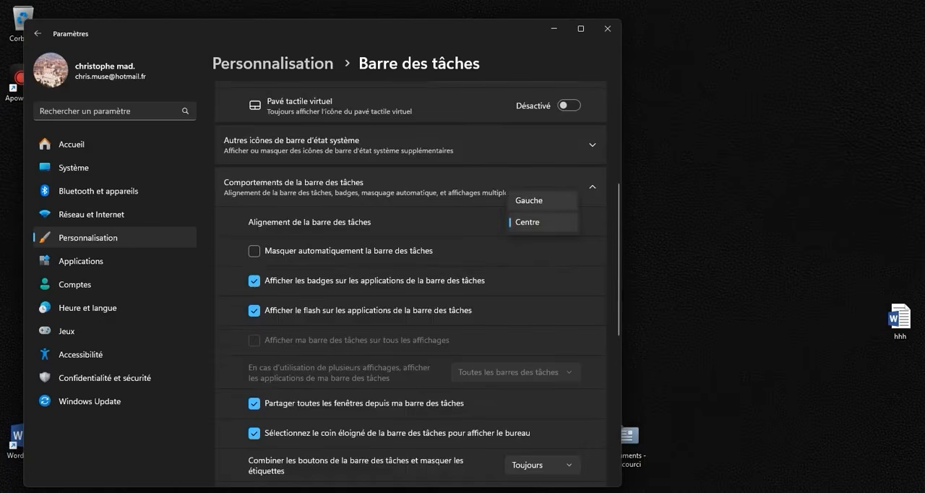
left_click(529, 200)
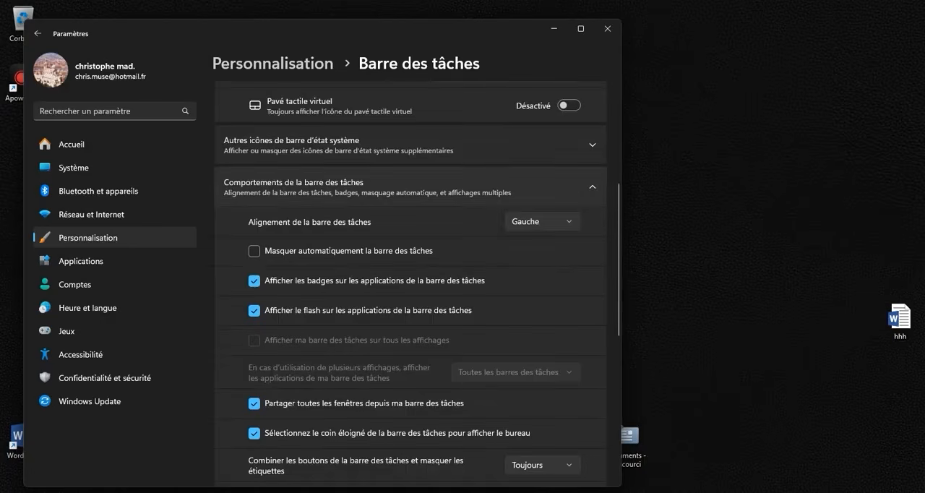
scroll(417, 283, "down", 6)
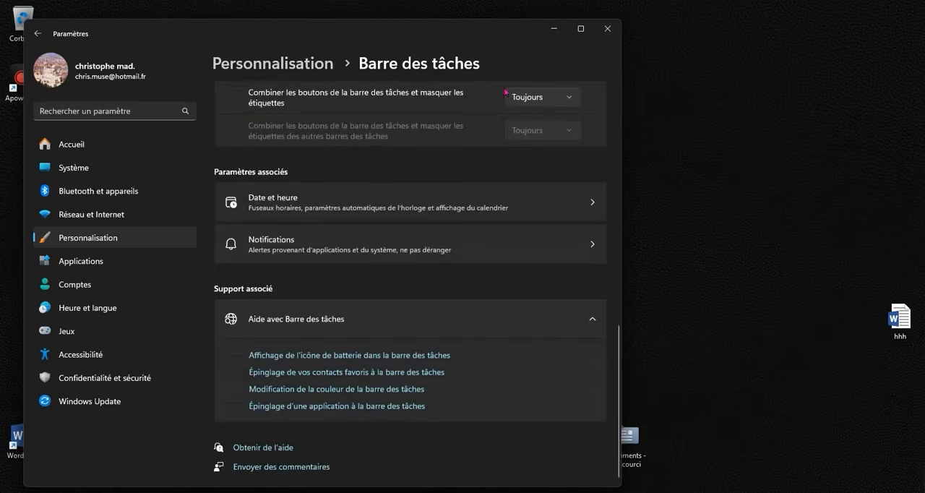
left_click(606, 29)
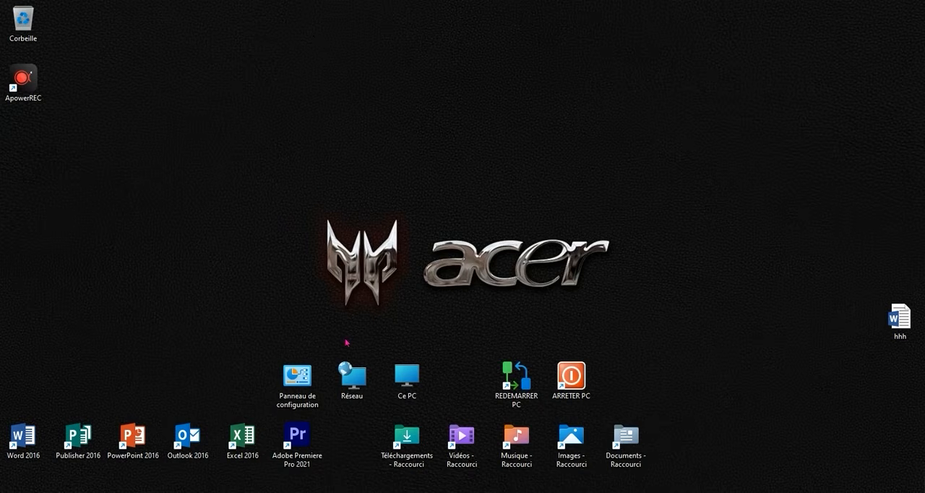
right_click(273, 237)
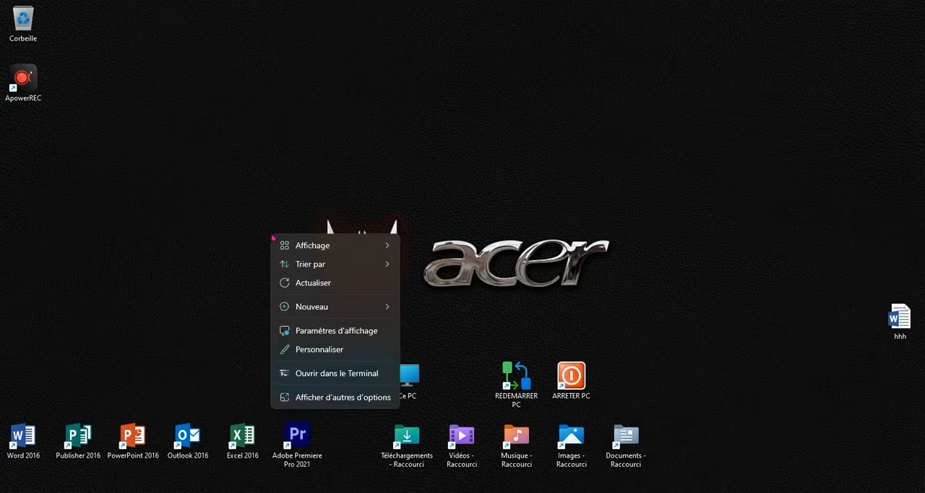
left_click(166, 211)
right_click(174, 181)
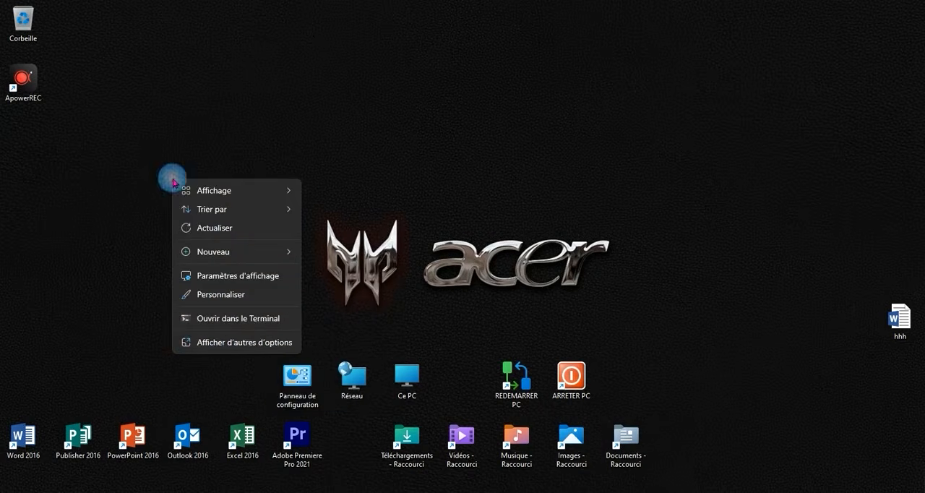
left_click(164, 170)
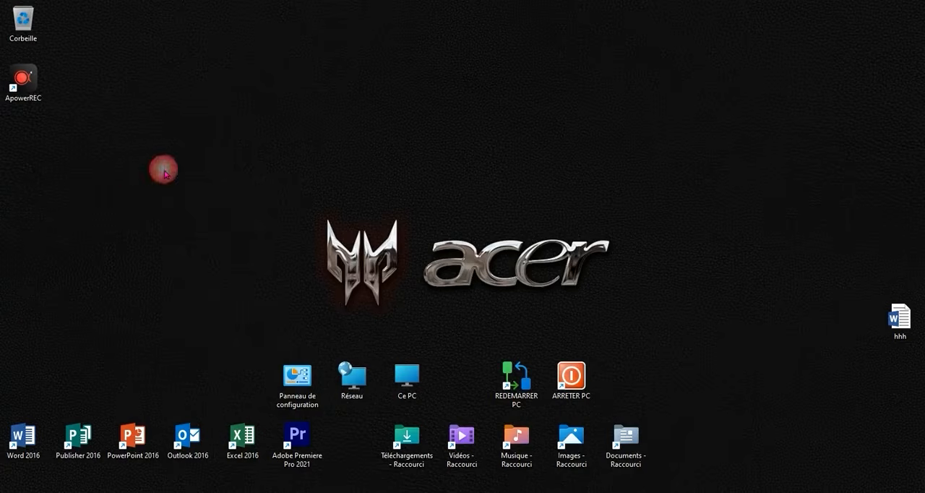
Change the desktop icon display size to Grandes icônes.
right_click(216, 172)
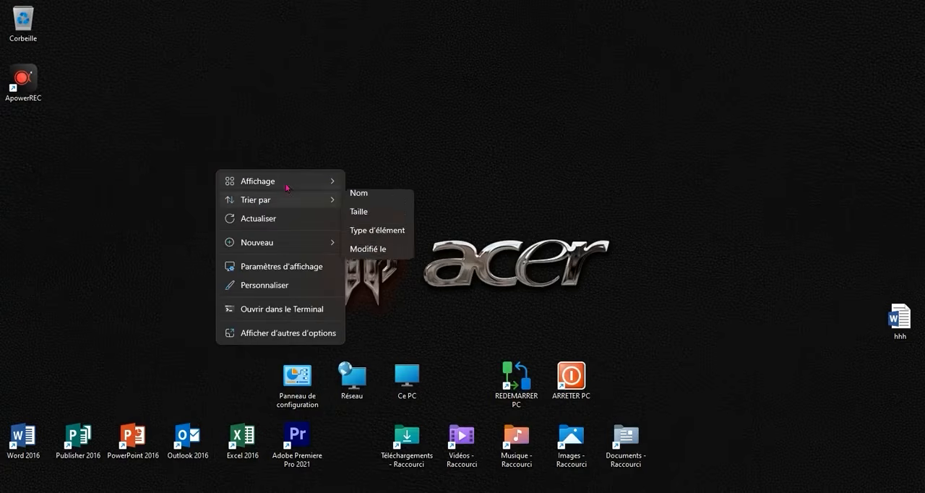
mouse_move(286, 182)
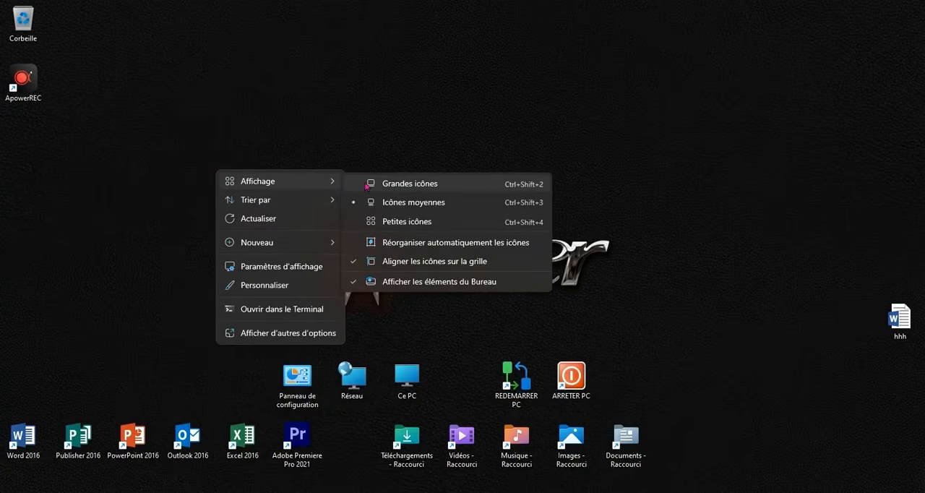
left_click(375, 184)
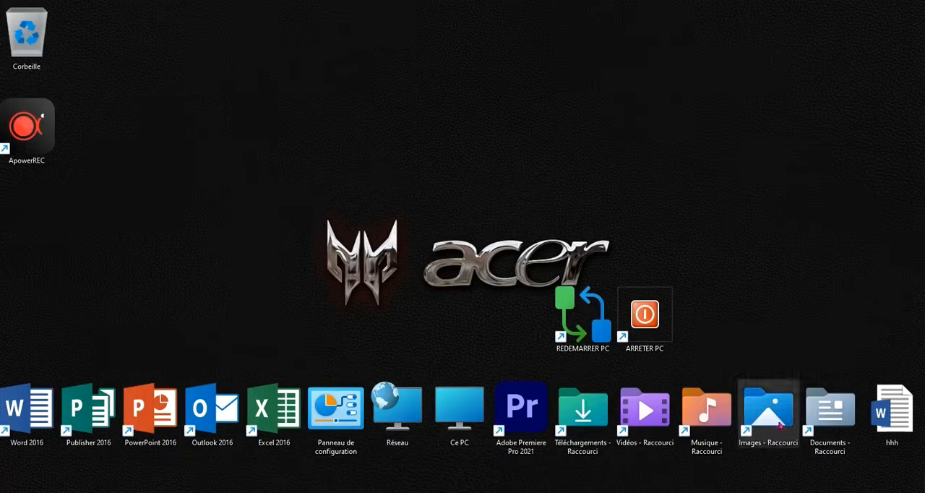
Set the desktop icon display size back to Icônes moyennes.
right_click(297, 209)
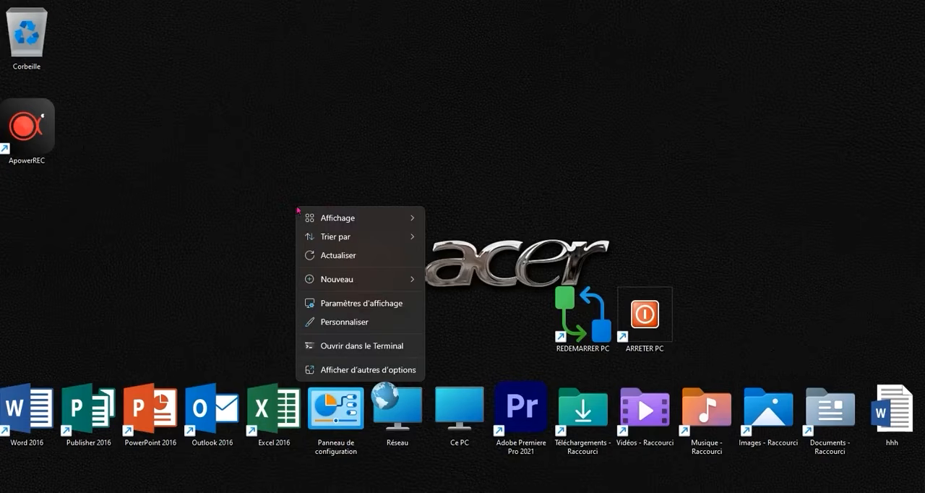
mouse_move(390, 218)
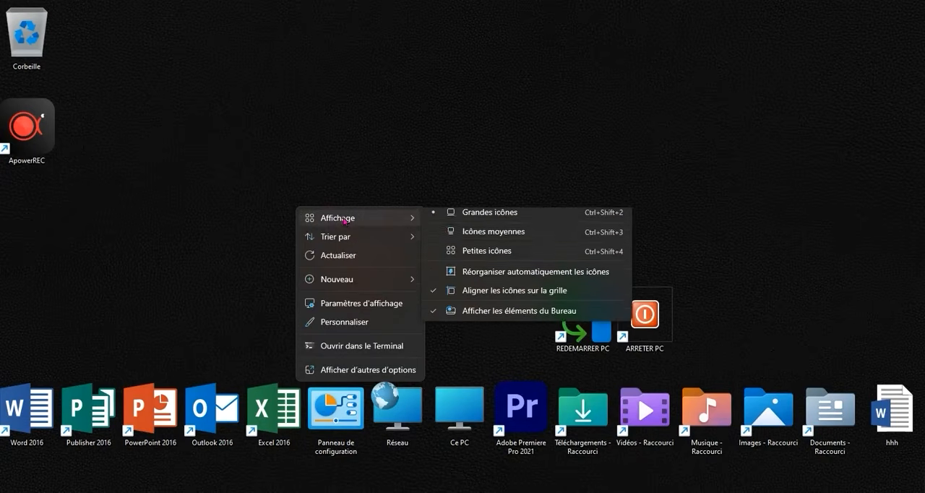
left_click(455, 238)
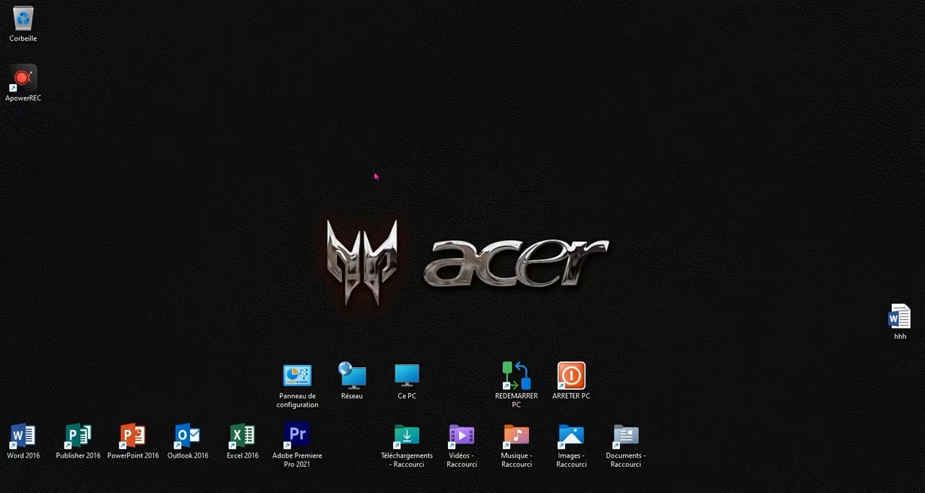
Change the screen resolution to 1366 × 768 in the display settings, keep the change, and minimize the settings window.
right_click(371, 165)
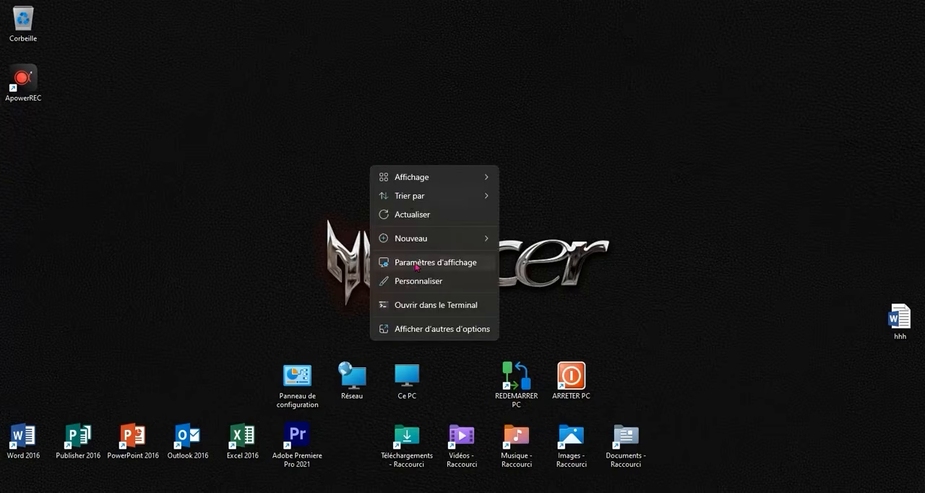
right_click(282, 158)
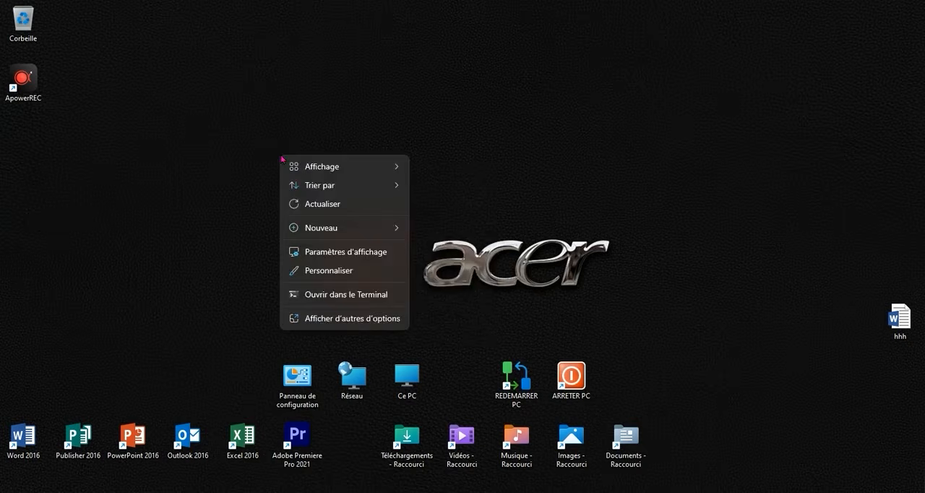
left_click(340, 250)
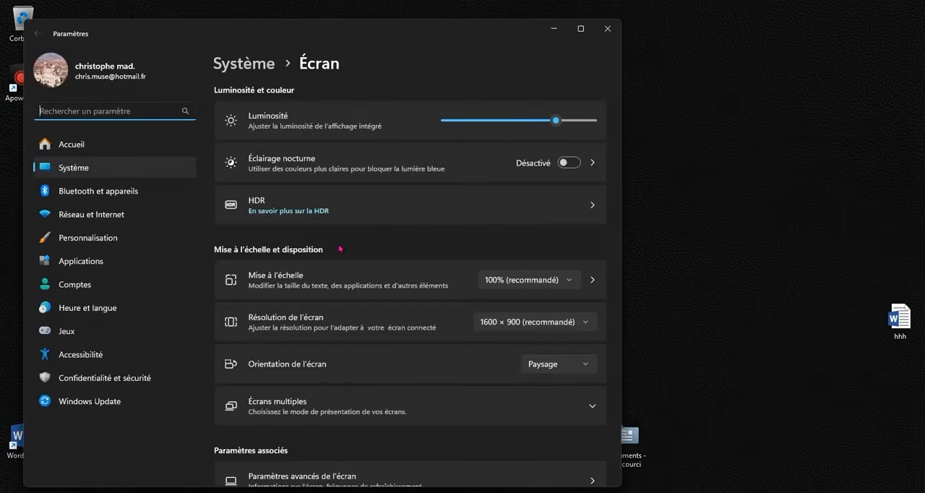
left_click(518, 323)
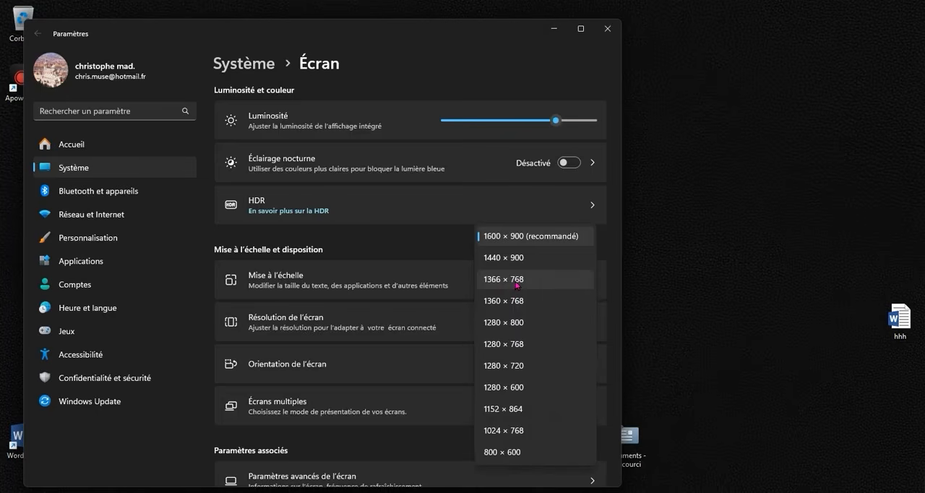
left_click(517, 285)
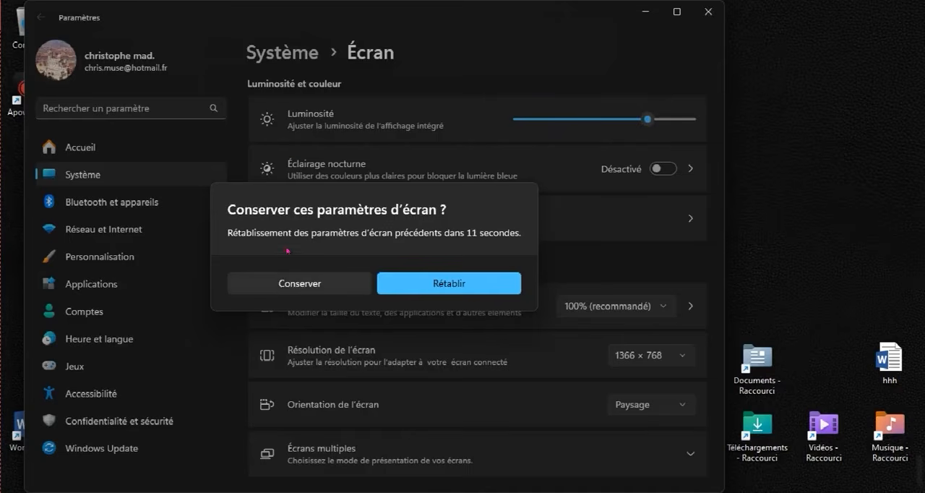
left_click(276, 276)
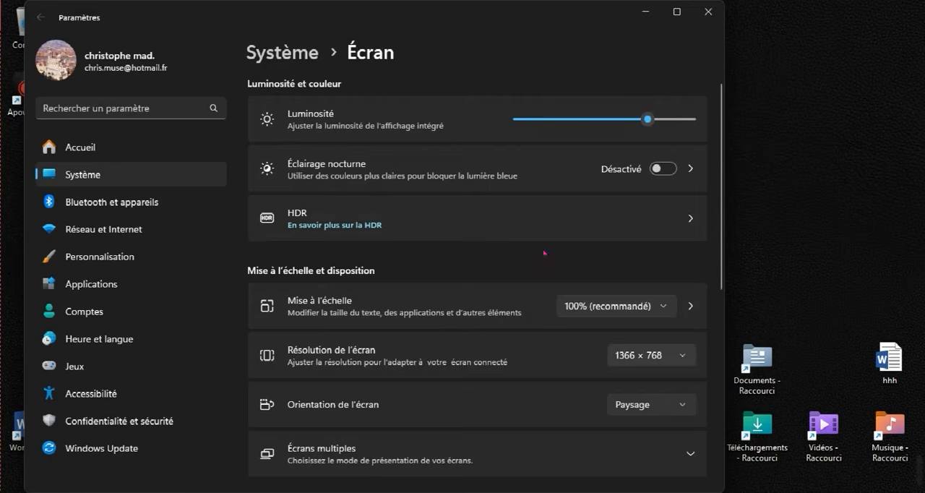
left_click(646, 12)
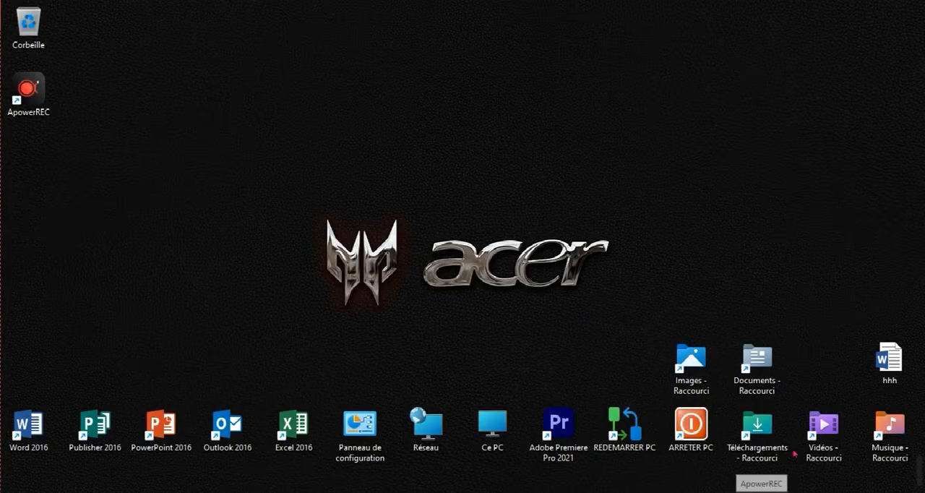
Set the screen resolution back to 1600 × 900 (recommandé) in the display settings and keep the change.
right_click(220, 200)
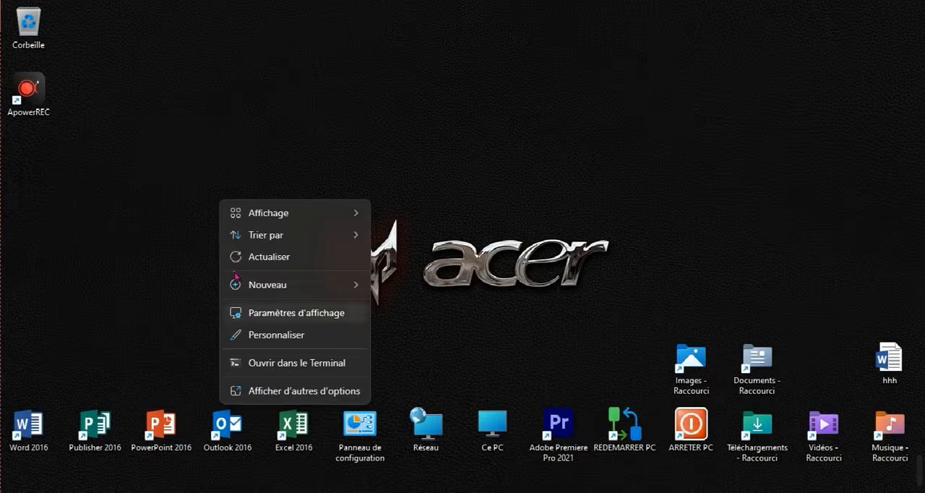
left_click(244, 313)
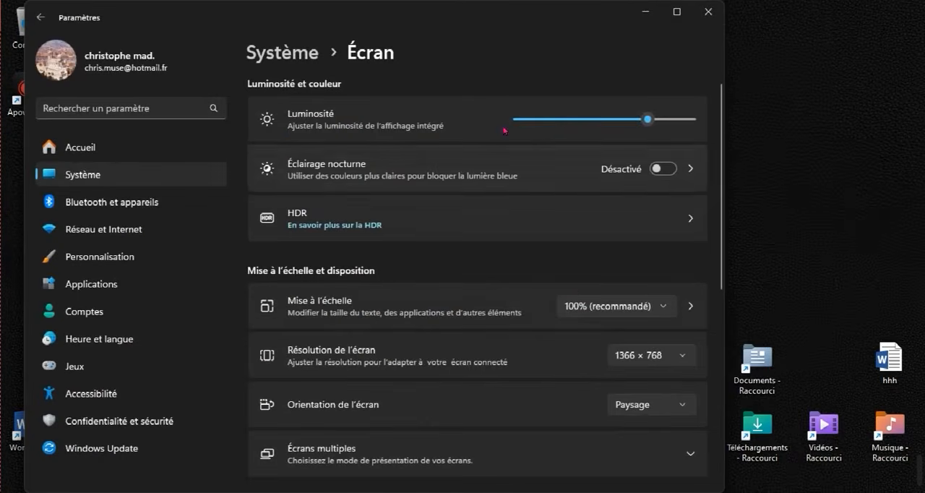
left_click(626, 357)
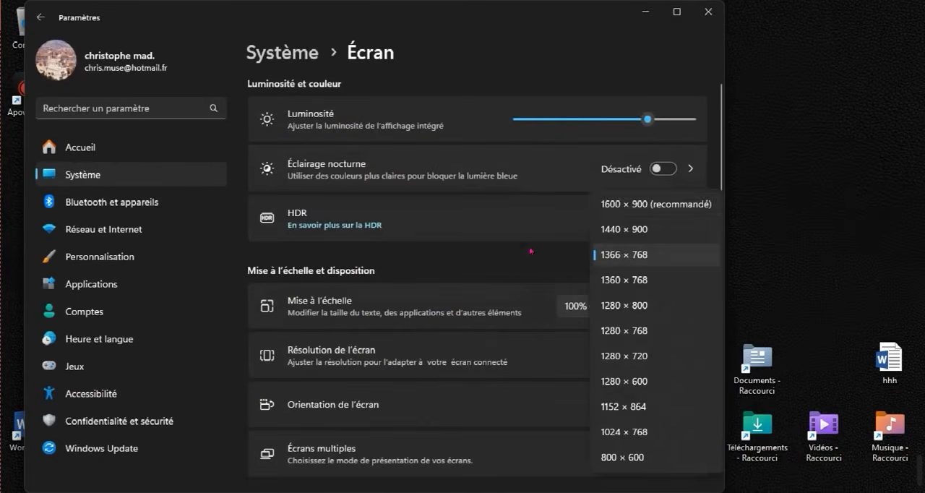
left_click(636, 204)
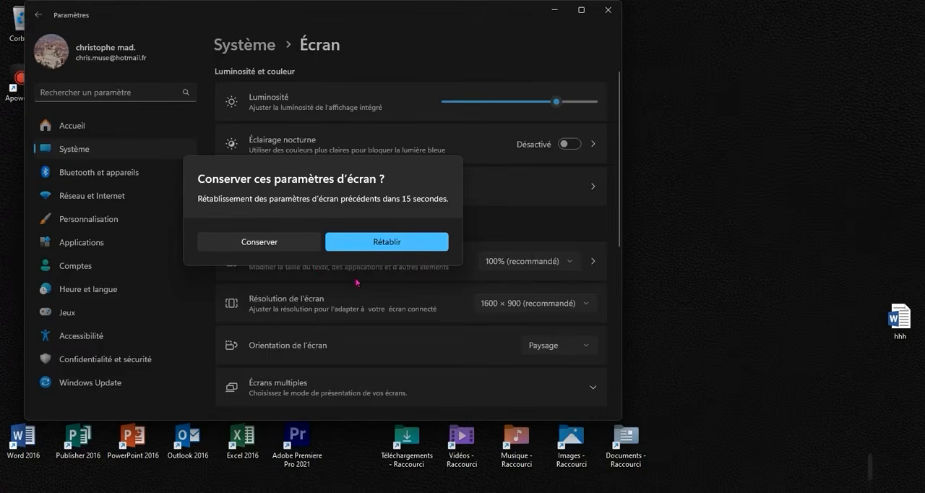
left_click(277, 249)
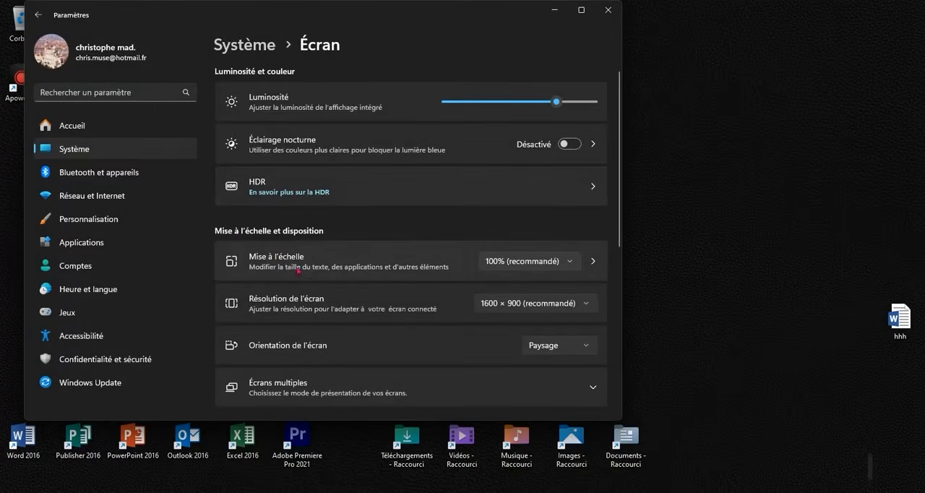
Set the display scaling (Mise à l'échelle) to 125% and minimize the settings window to show the desktop.
left_click(503, 266)
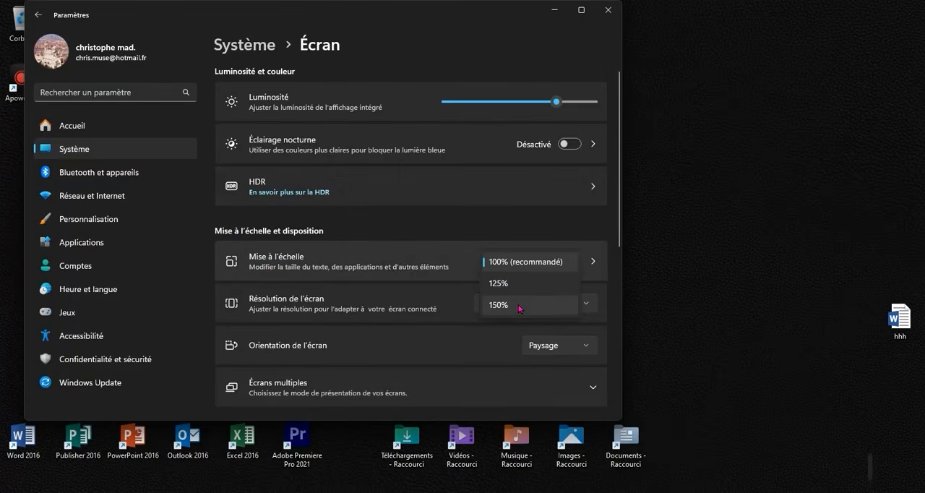
left_click(506, 283)
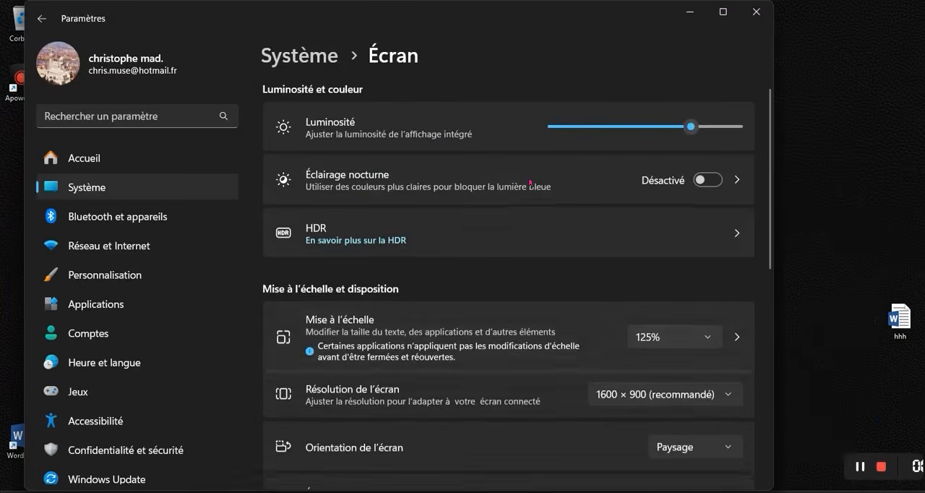
left_click(690, 12)
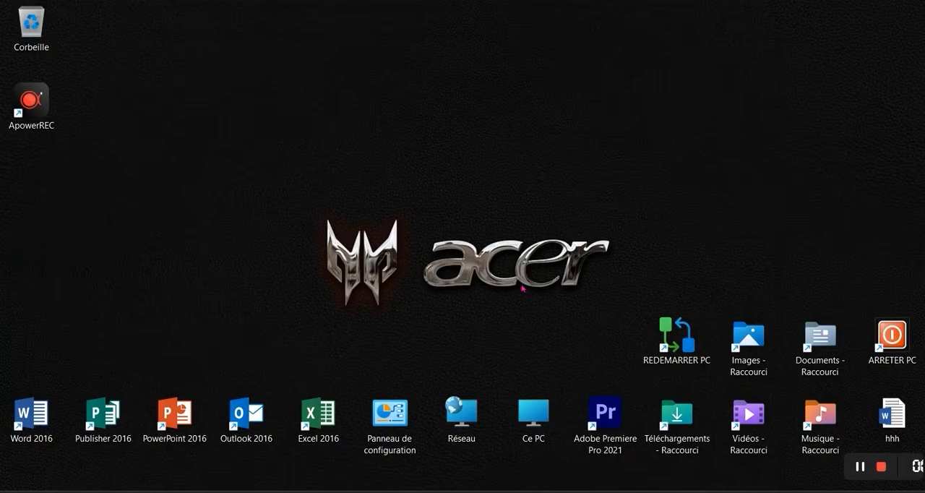
Set the display scaling back to 100% (recommandé) in the display settings and close the settings window.
right_click(451, 220)
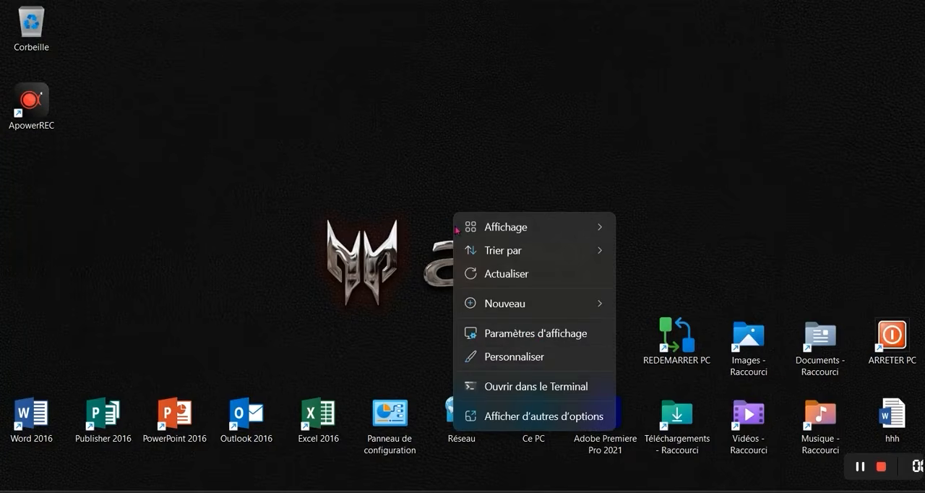
left_click(535, 341)
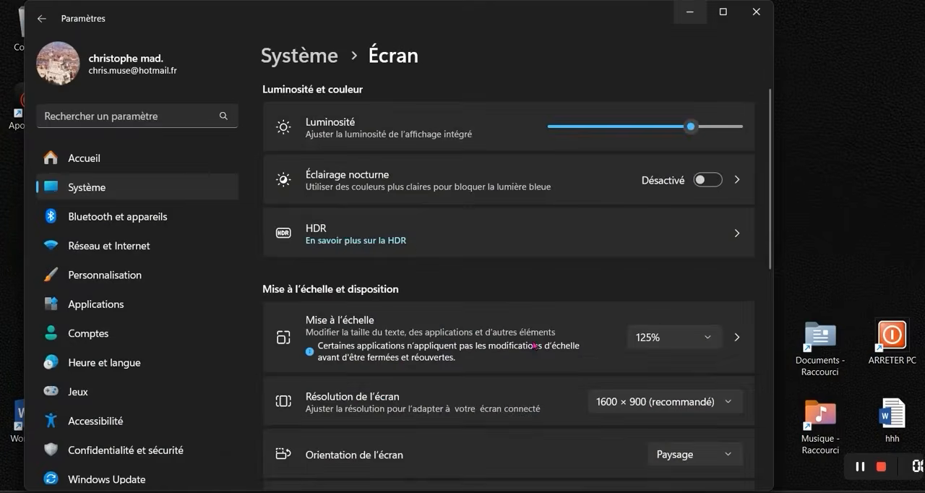
left_click(657, 346)
left_click(669, 309)
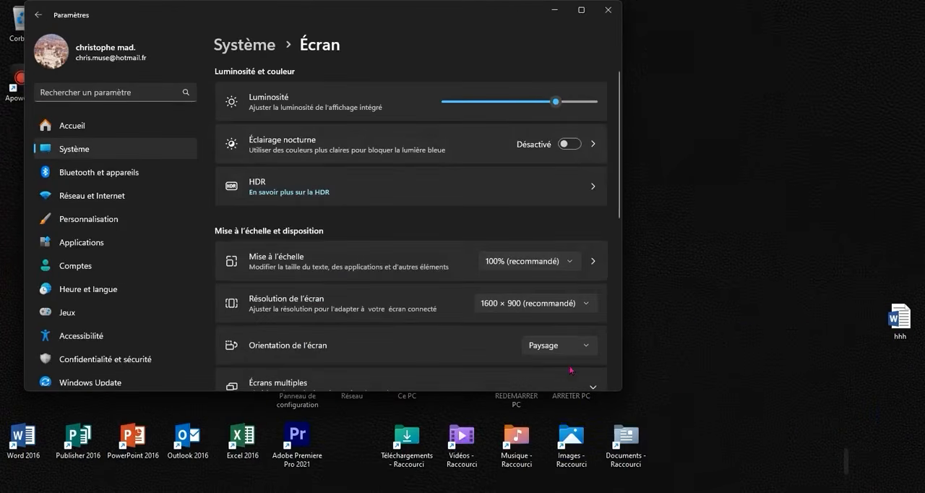
left_click(608, 10)
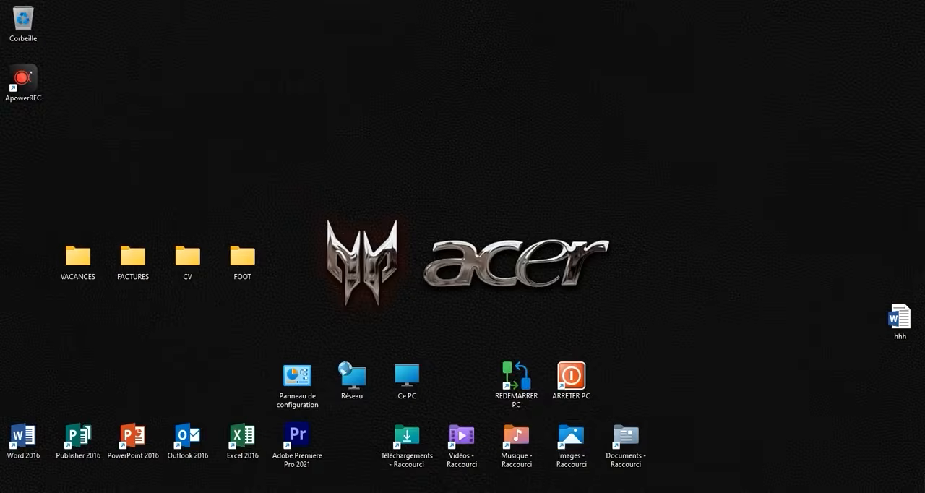
Open Chrome, search Google for PAINTER FOLDER and open the Le Crabe Info download page for Folder Painter.
left_click(506, 492)
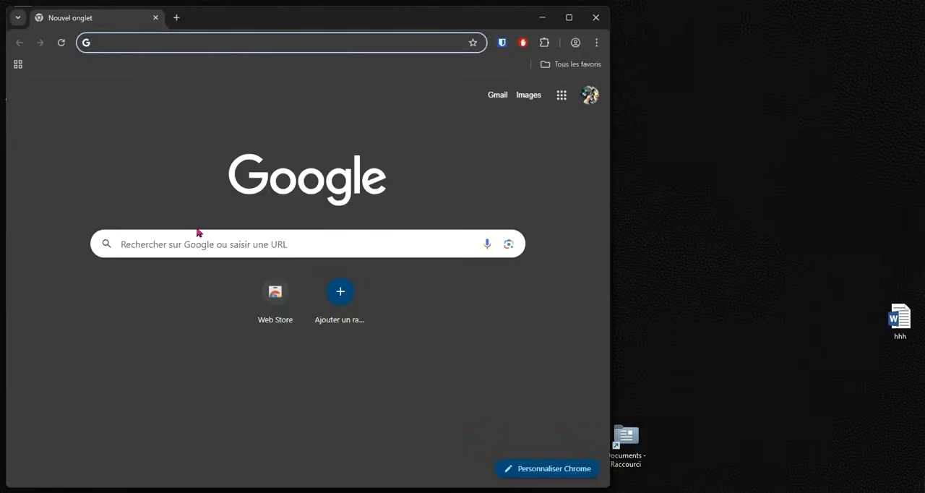
left_click(201, 239)
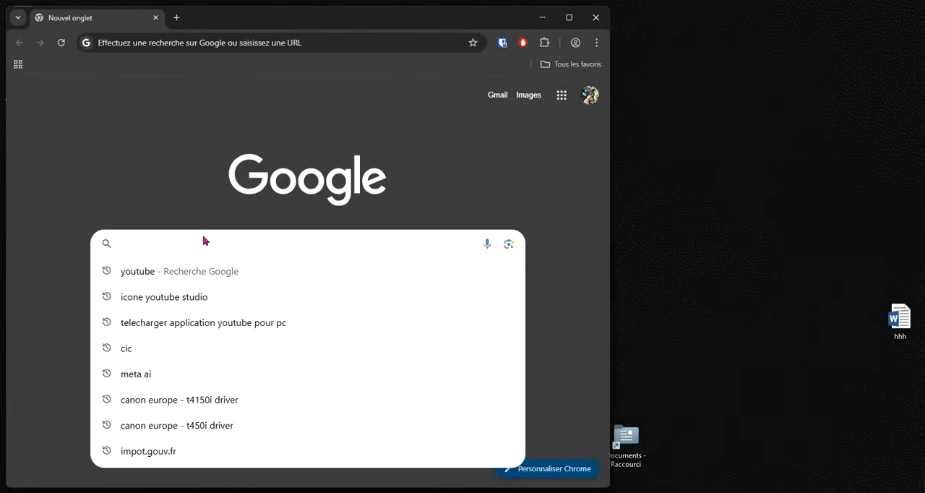
type("PAINTER")
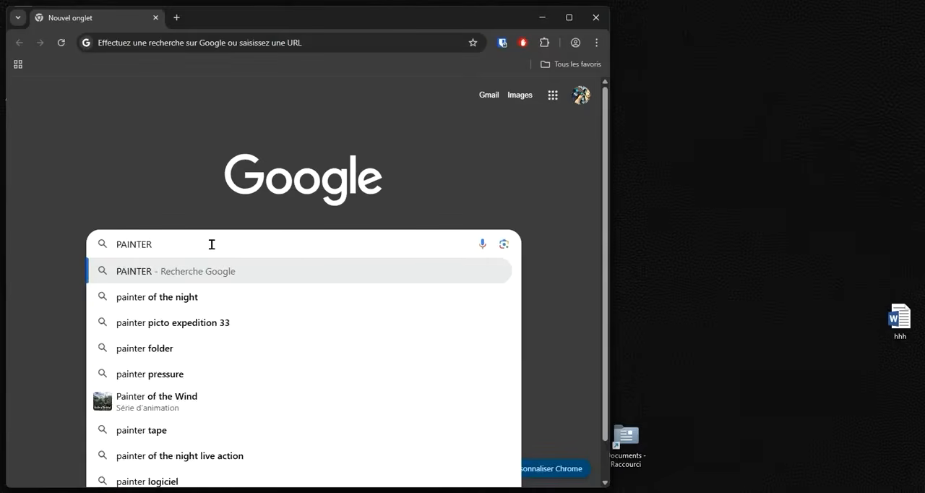
type(" FOLDER")
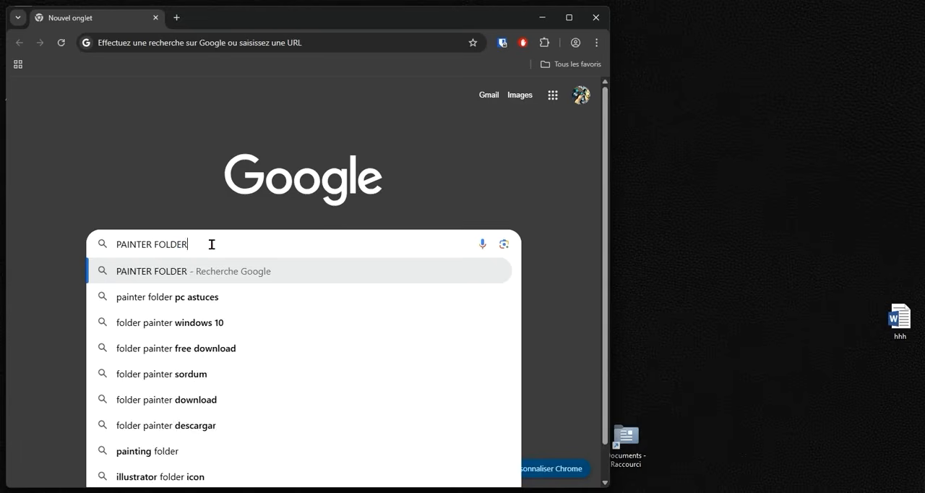
key("Return")
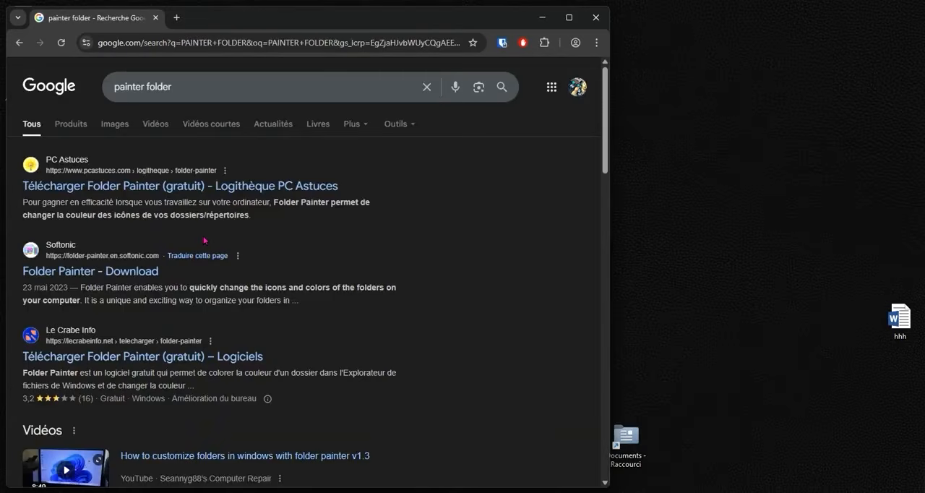
left_click(112, 362)
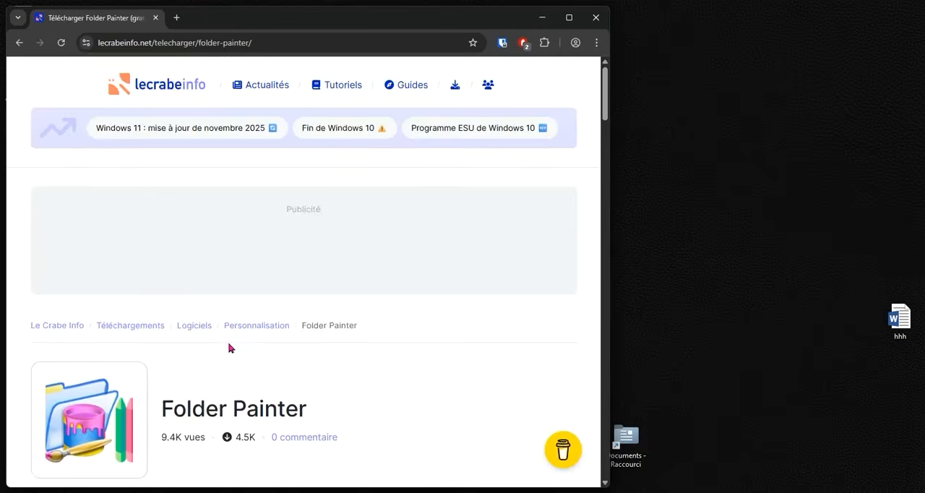
Maximize the browser, download Folder Painter from the Le Crabe Info page, and close the browser.
scroll(231, 349, "down", 5)
scroll(230, 349, "up", 4)
scroll(230, 348, "down", 1)
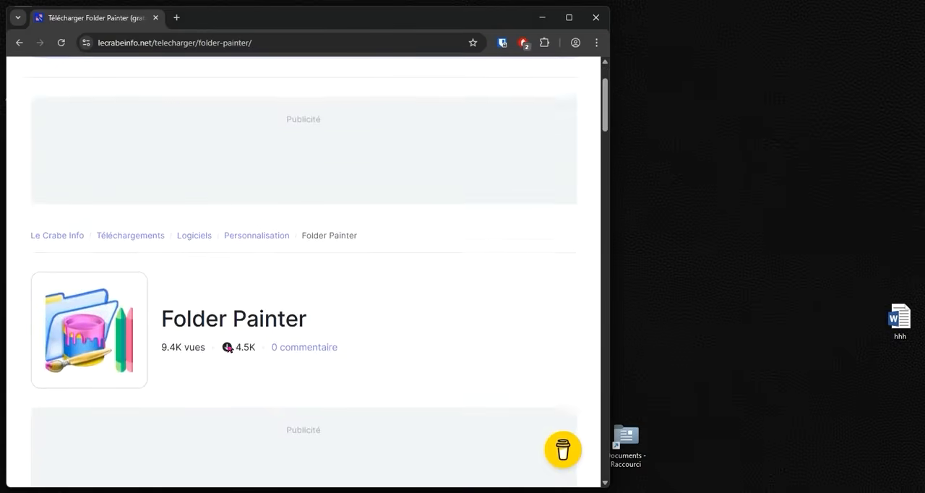
scroll(229, 348, "down", 2)
scroll(228, 348, "up", 3)
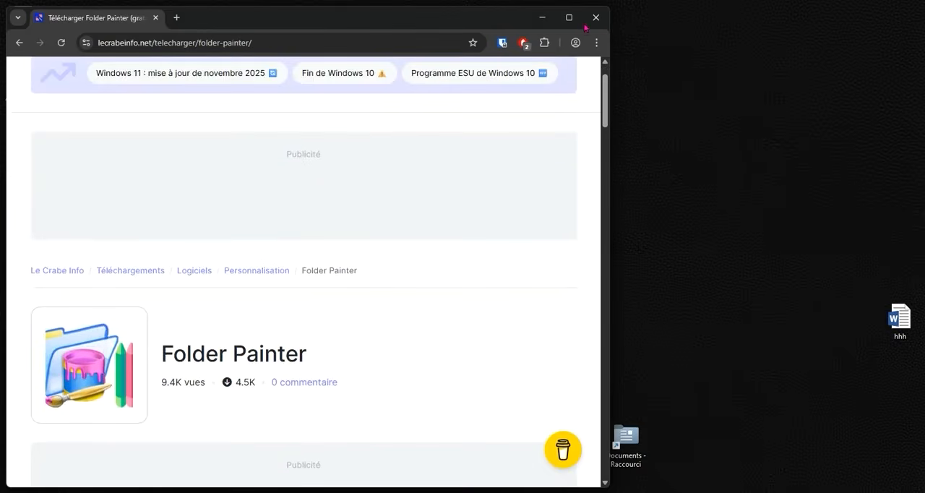
left_click(569, 17)
scroll(528, 250, "down", 5)
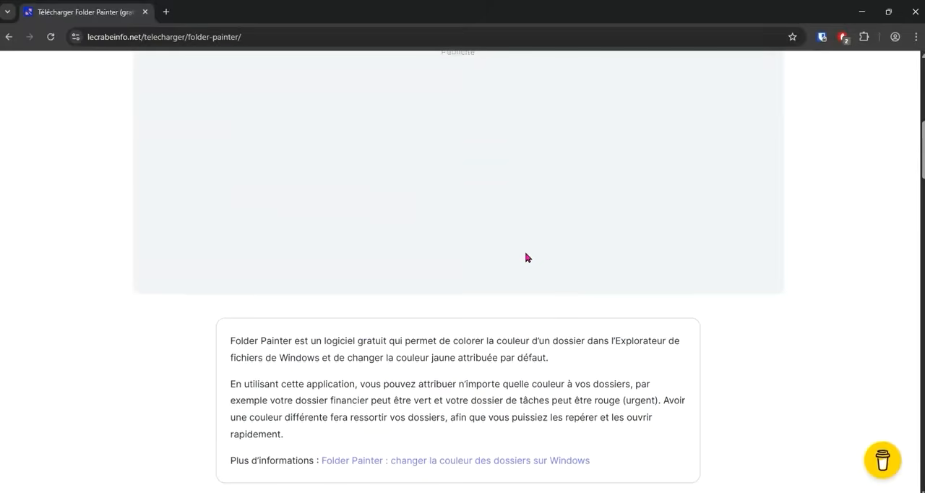
scroll(526, 258, "down", 8)
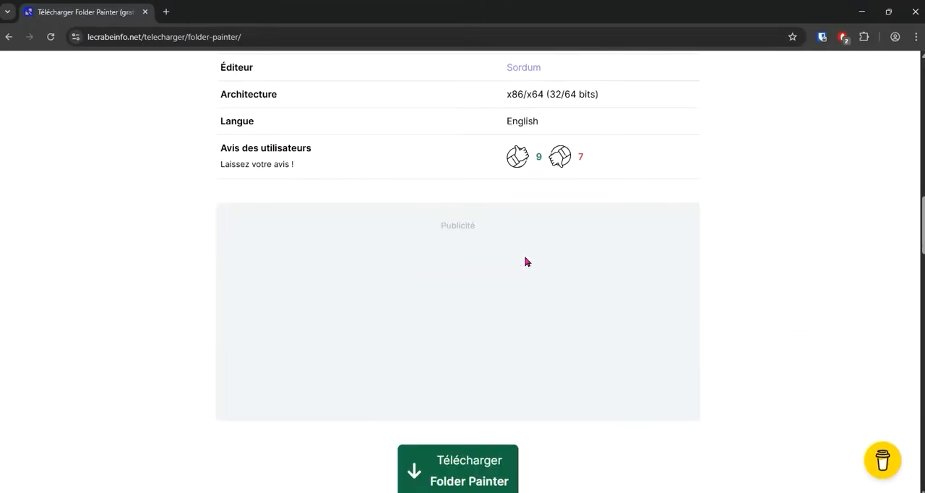
scroll(525, 262, "down", 5)
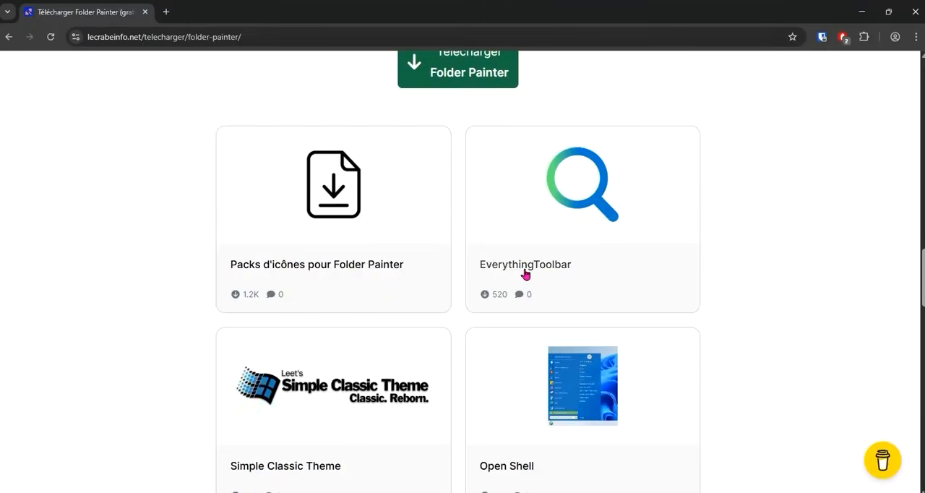
scroll(525, 273, "up", 6)
scroll(522, 273, "down", 3)
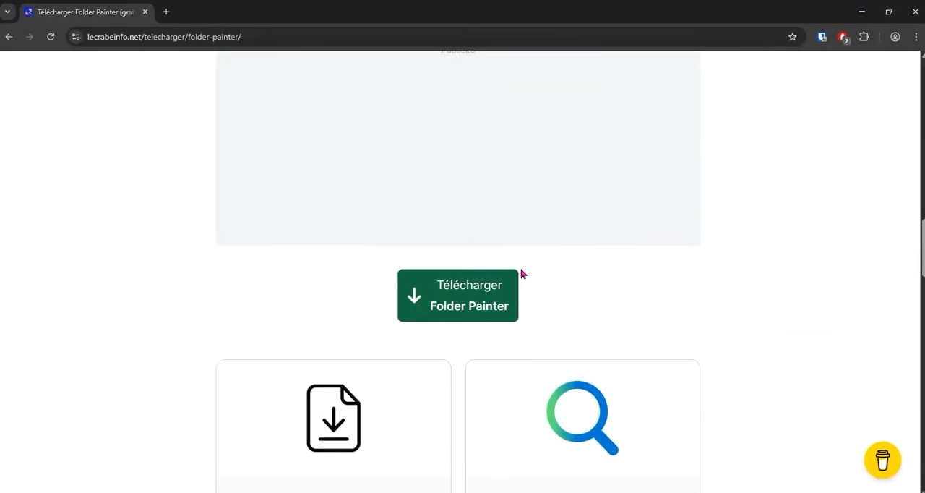
left_click(463, 305)
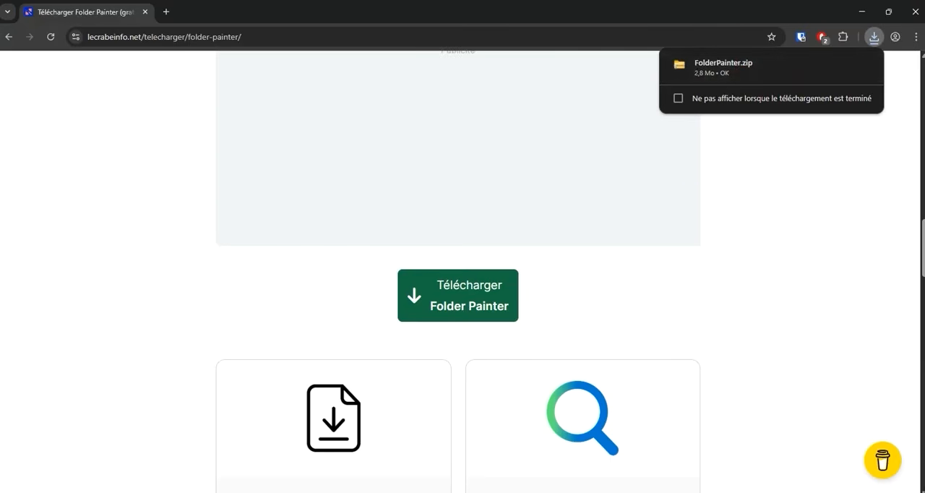
left_click(915, 13)
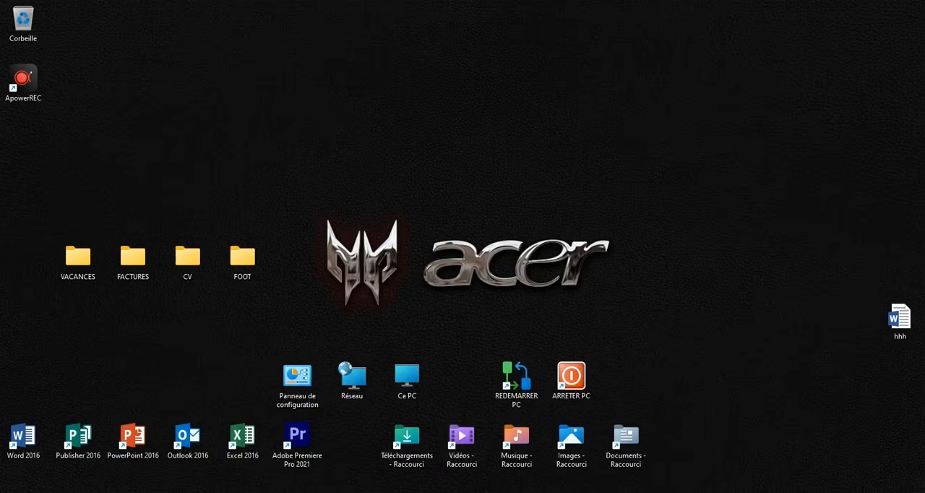
Open the Téléchargements folder from the desktop and extract the FolderPainter archive to its default destination.
double_click(405, 449)
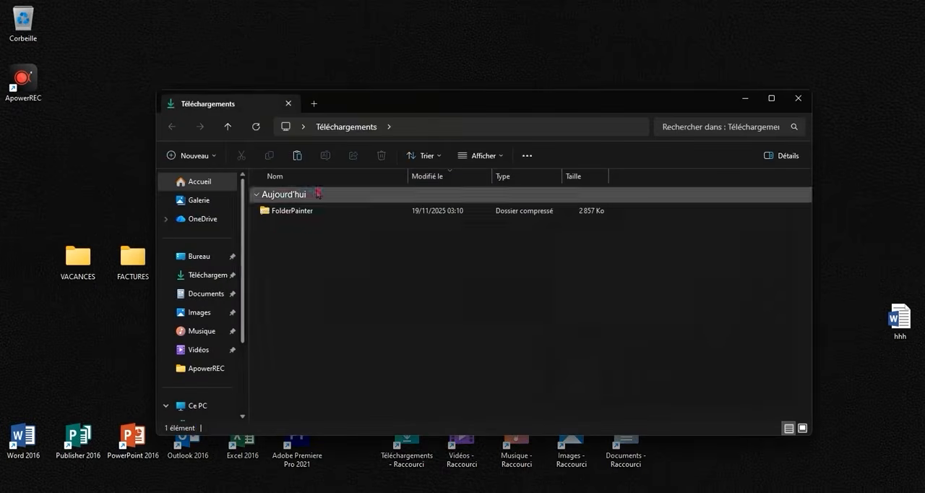
left_click(312, 210)
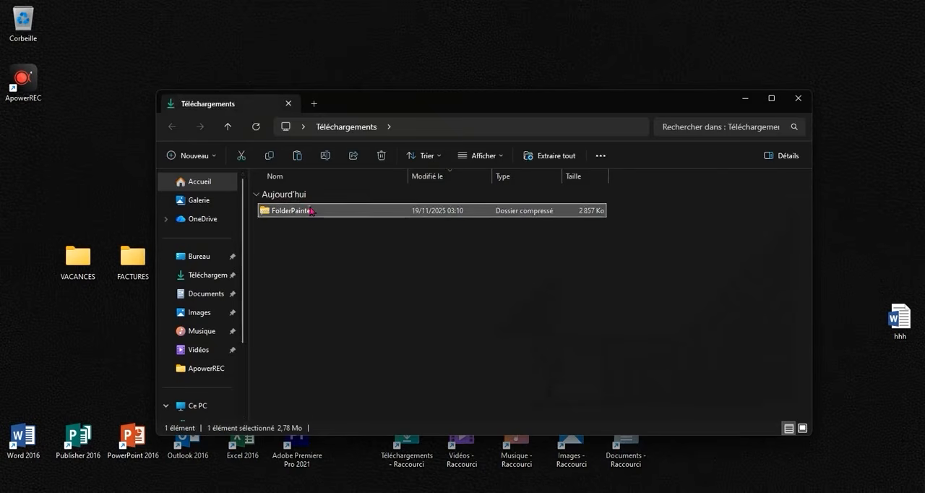
right_click(312, 211)
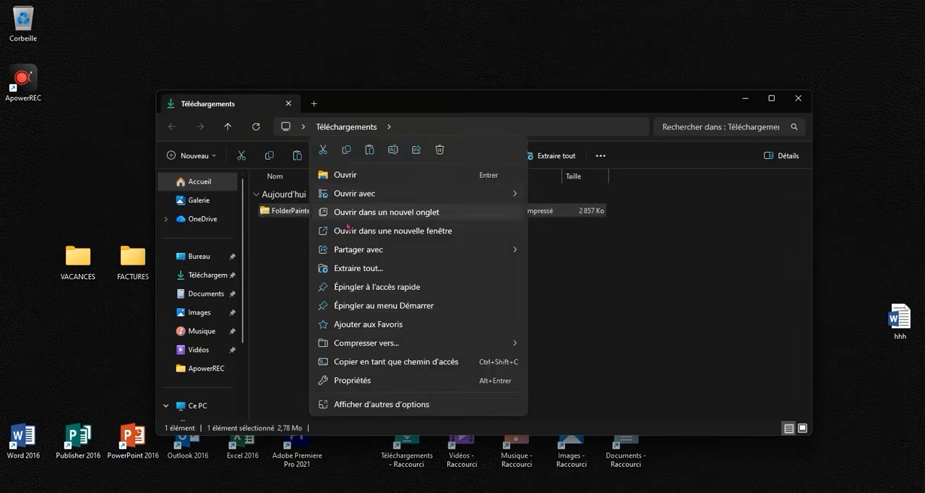
left_click(359, 269)
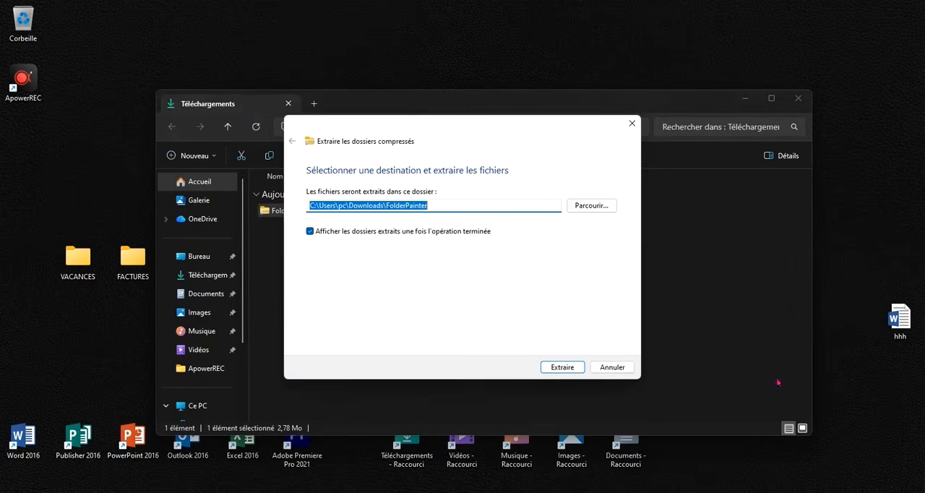
left_click(574, 367)
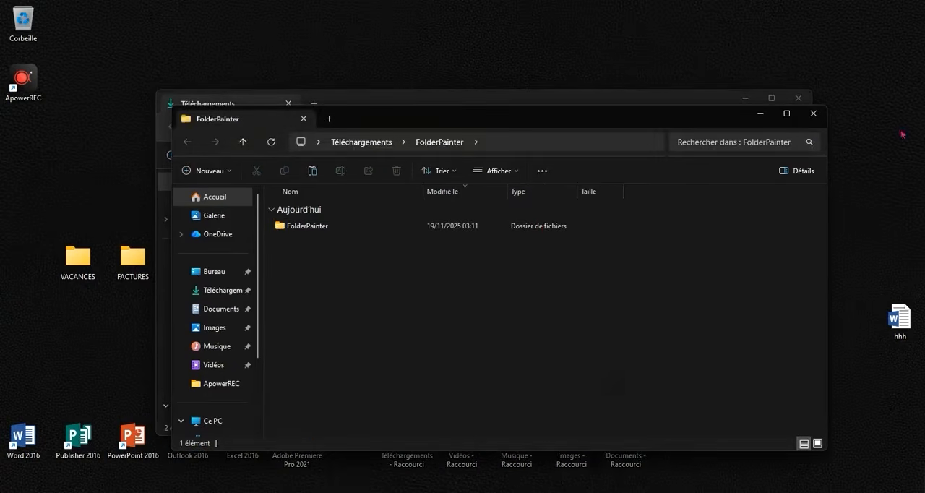
Run FolderPainter_x64 from the extracted folder, install its Changer l'icône du dossier menu, and close Folder Painter and the folder windows.
double_click(386, 224)
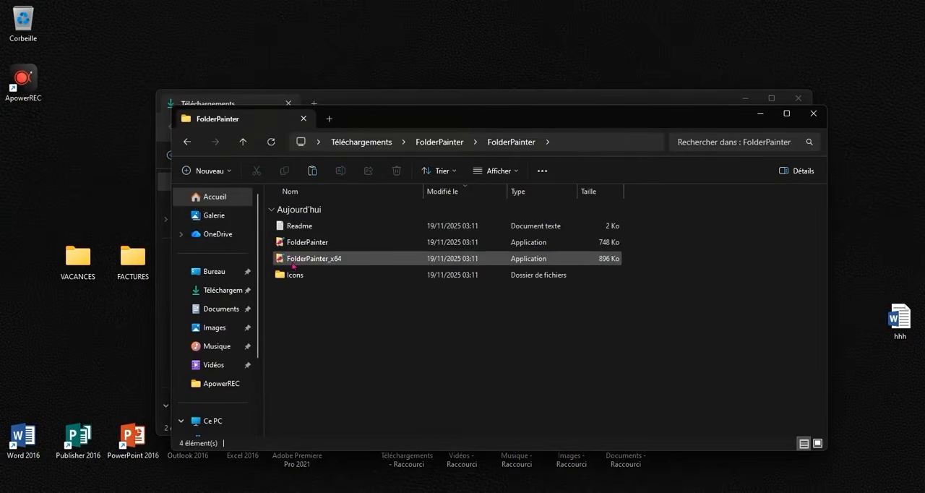
left_click(331, 260)
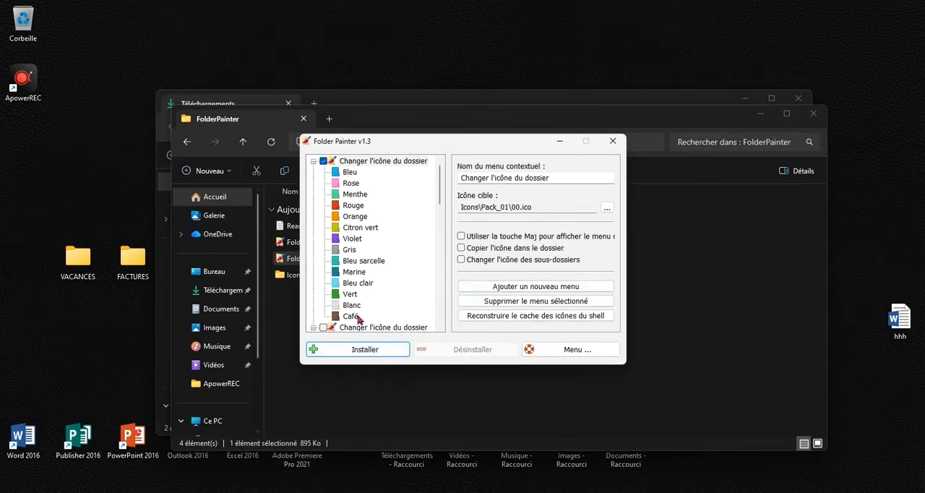
left_click(355, 350)
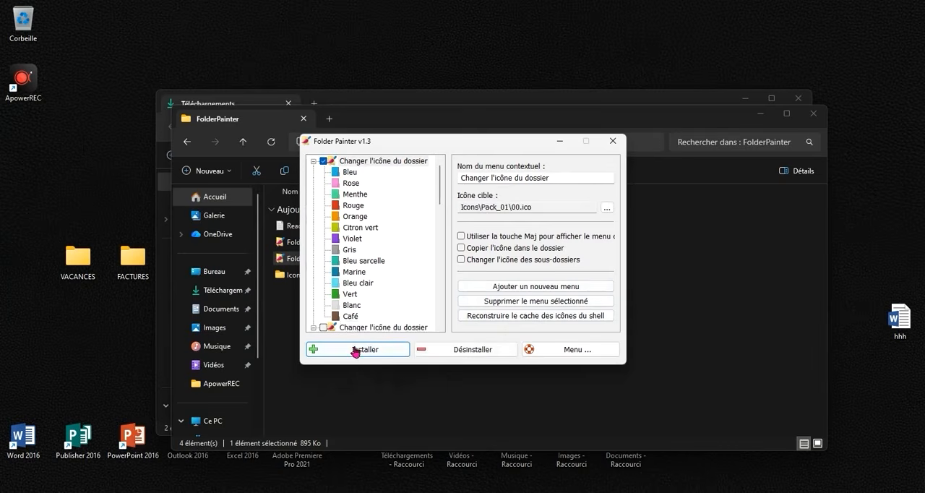
left_click(613, 141)
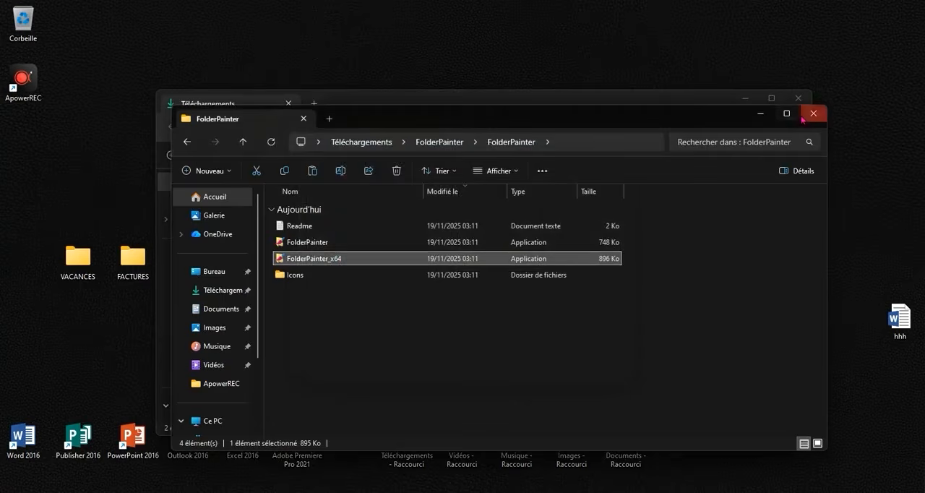
left_click(807, 115)
left_click(803, 99)
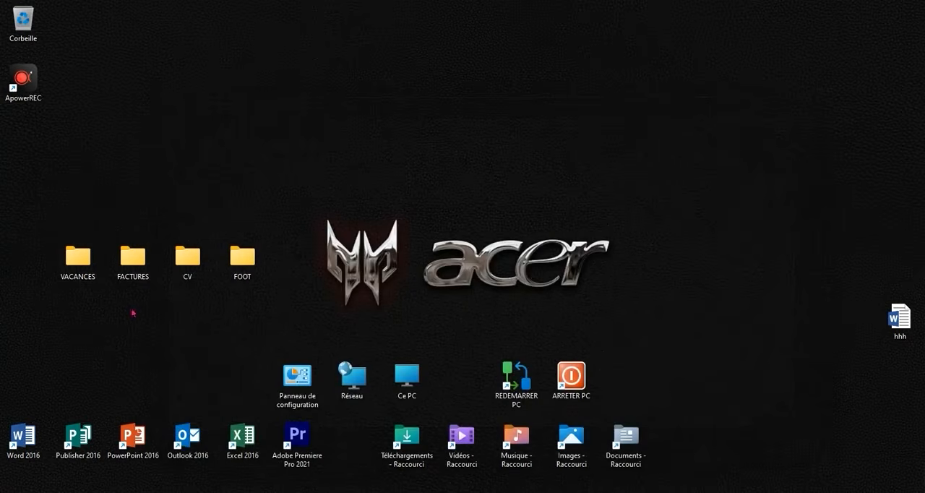
Change the VACANCES desktop folder's icon to Bleu with Folder Painter.
right_click(77, 269)
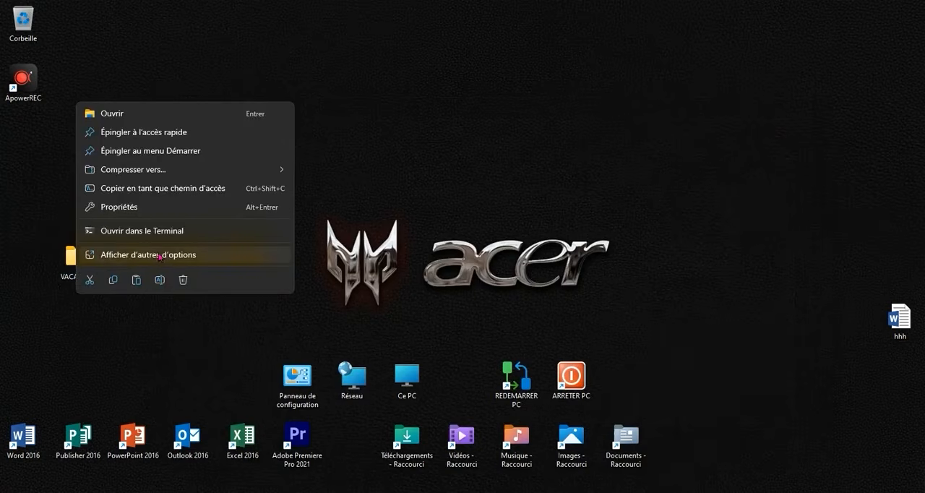
left_click(162, 255)
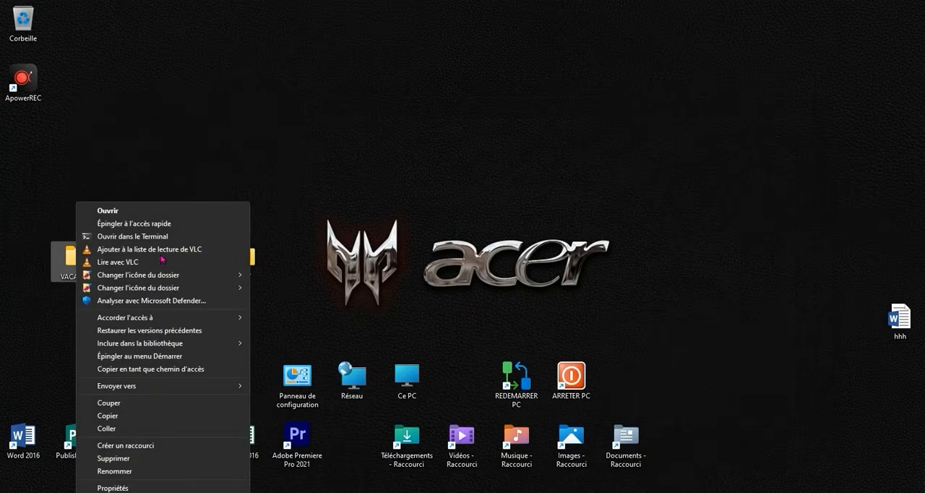
mouse_move(116, 275)
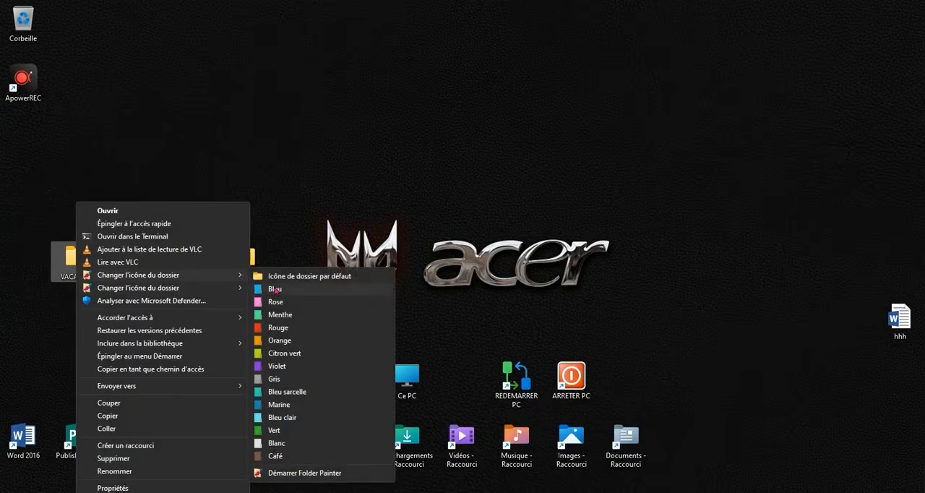
left_click(275, 290)
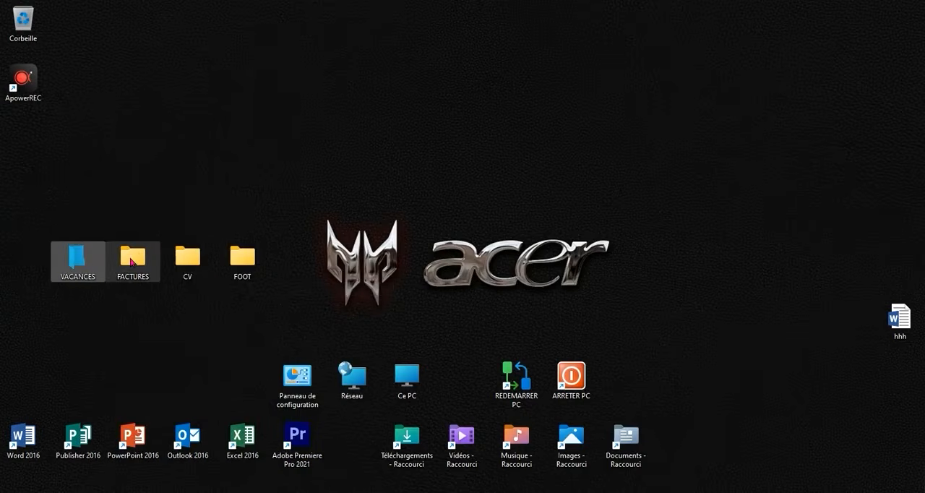
Change the FACTURES desktop folder's icon to Rose with Folder Painter.
right_click(131, 262)
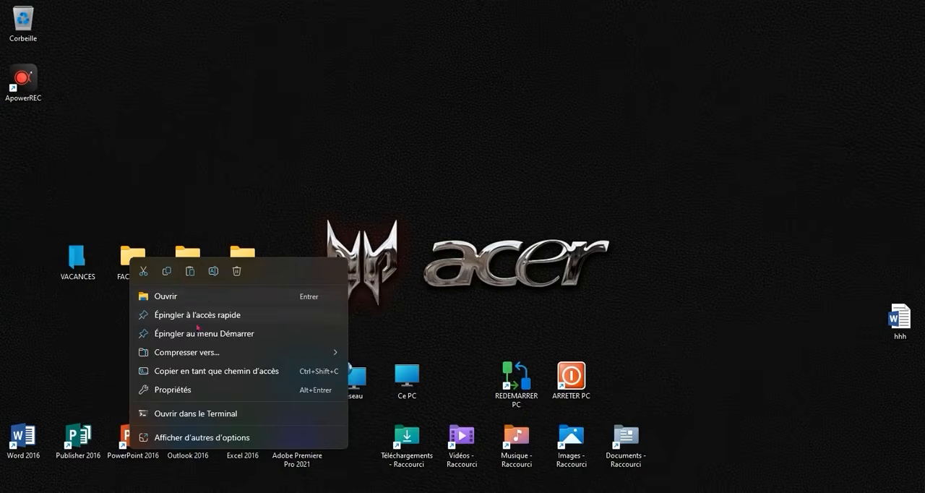
left_click(231, 434)
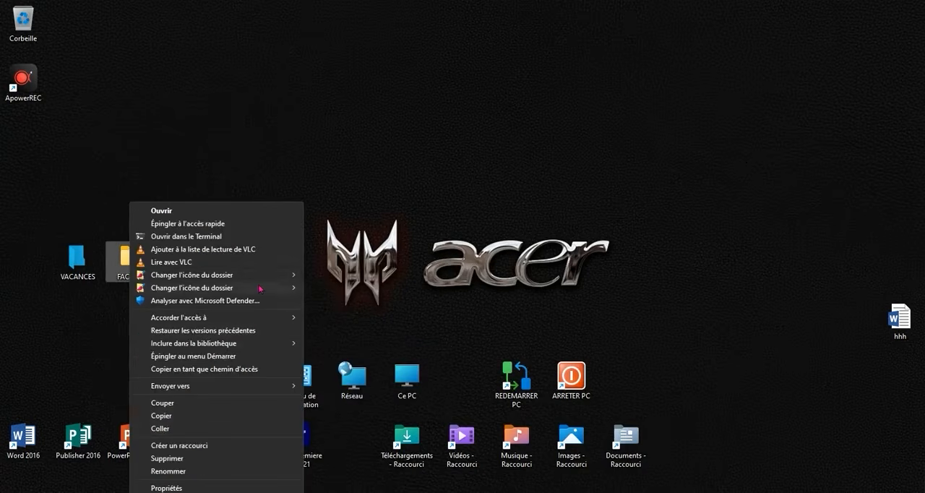
mouse_move(276, 277)
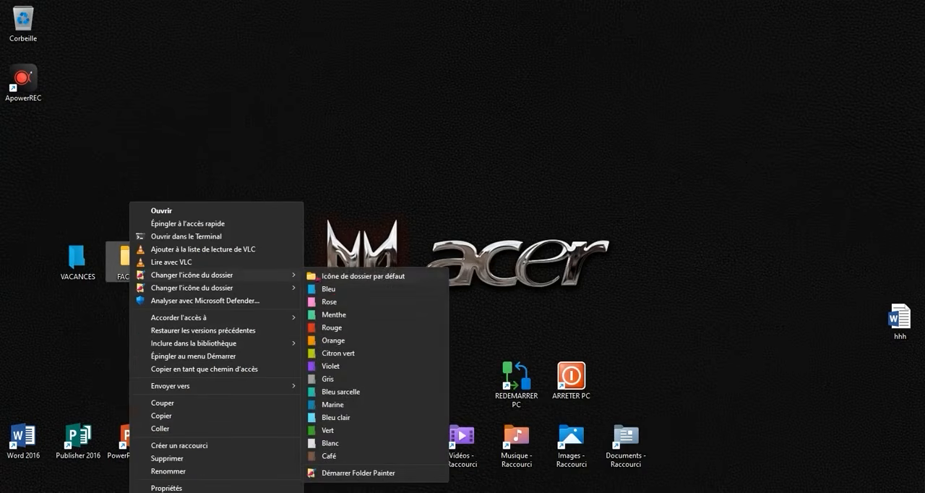
left_click(336, 304)
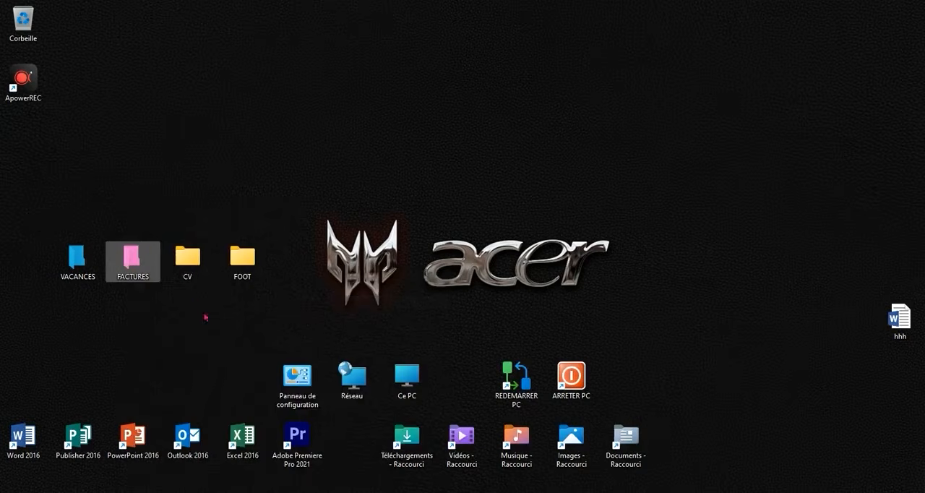
Change the CV desktop folder's icon to Rouge with Folder Painter.
right_click(188, 266)
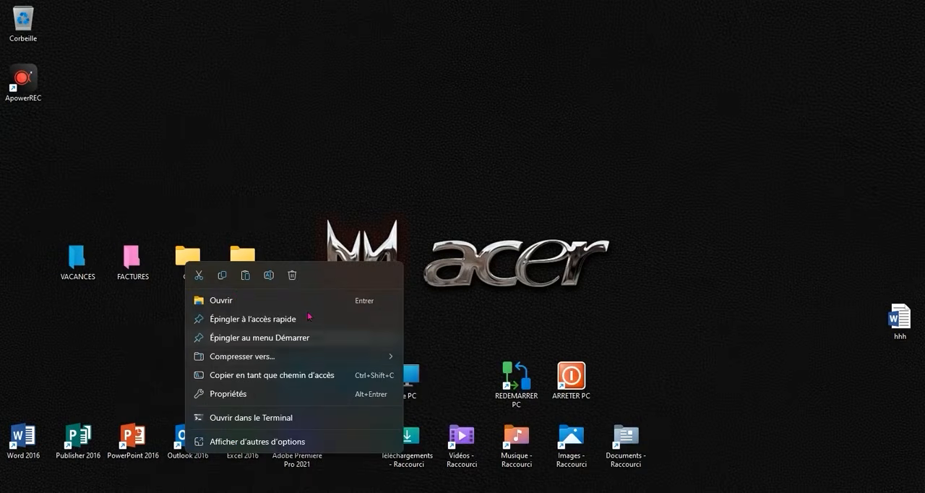
left_click(301, 434)
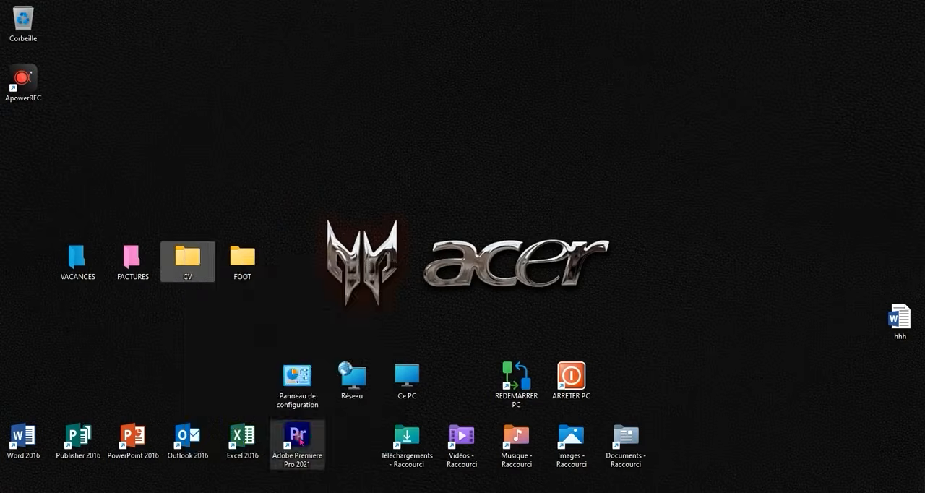
mouse_move(310, 282)
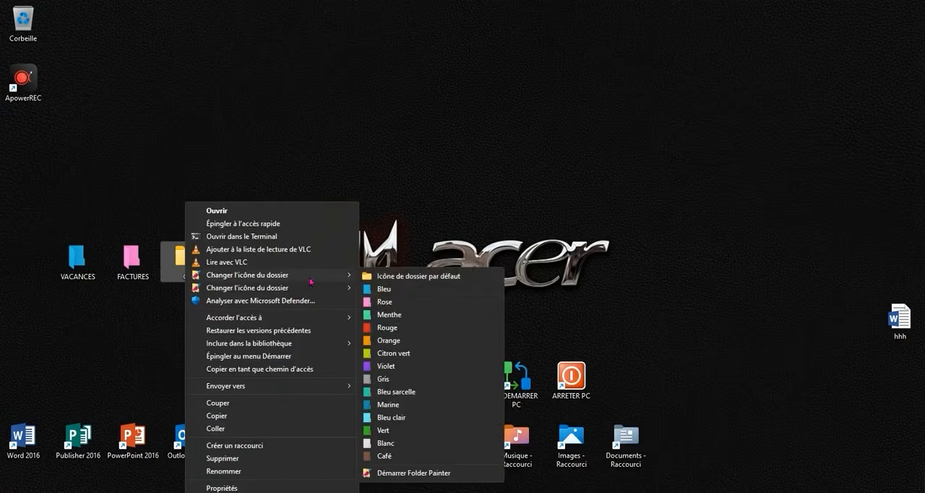
left_click(408, 329)
Change the FOOT desktop folder's icon to Icône 5 from Folder Painter's second icon set.
right_click(237, 260)
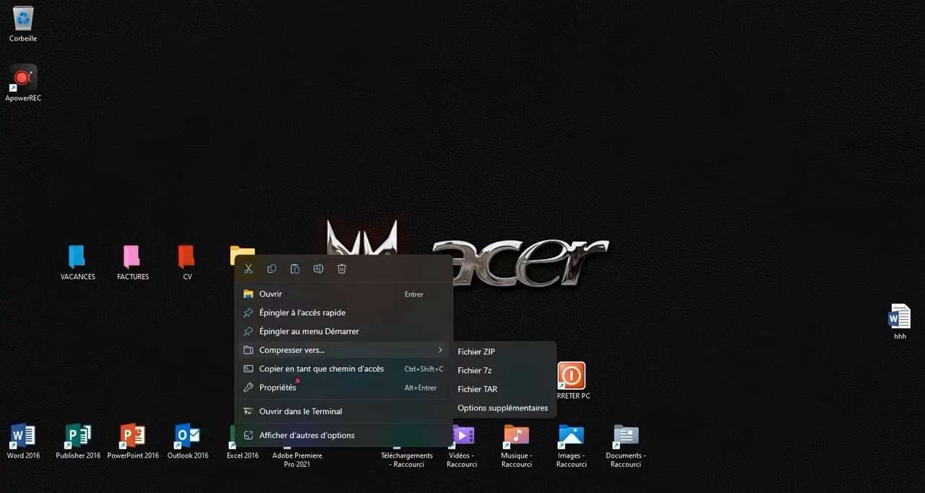
left_click(350, 434)
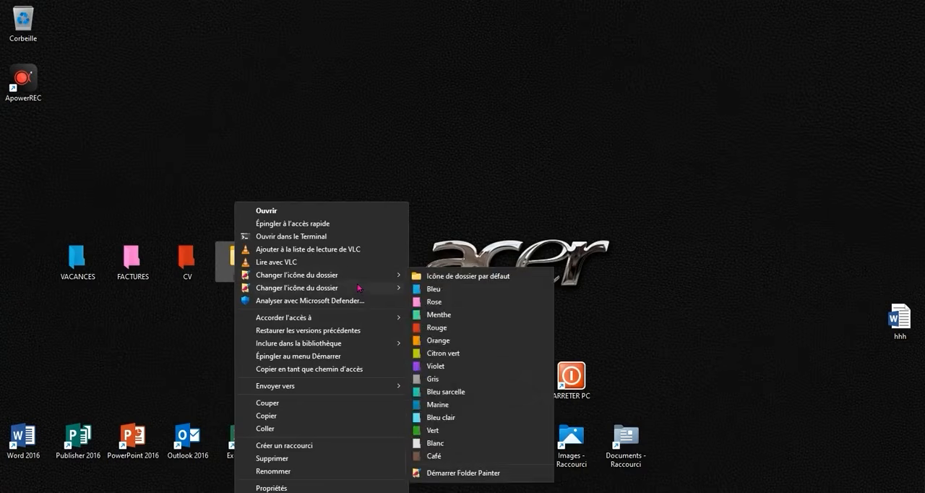
mouse_move(387, 292)
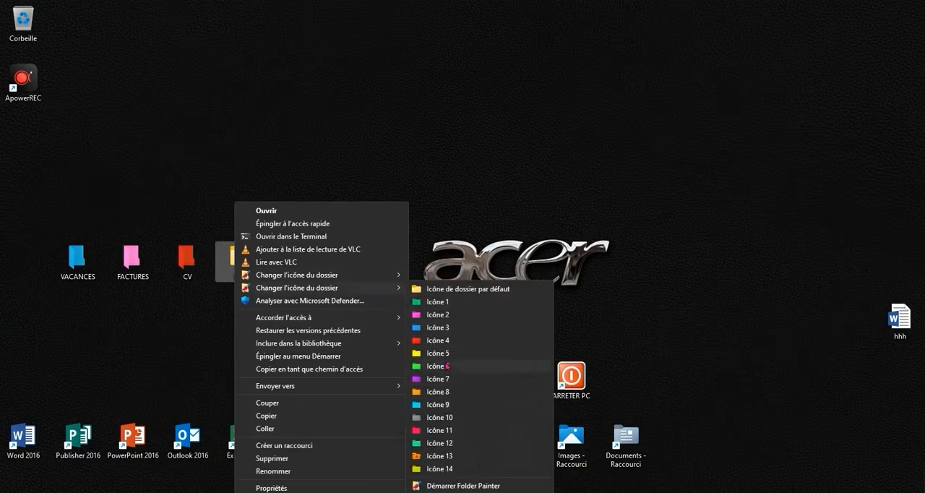
left_click(444, 357)
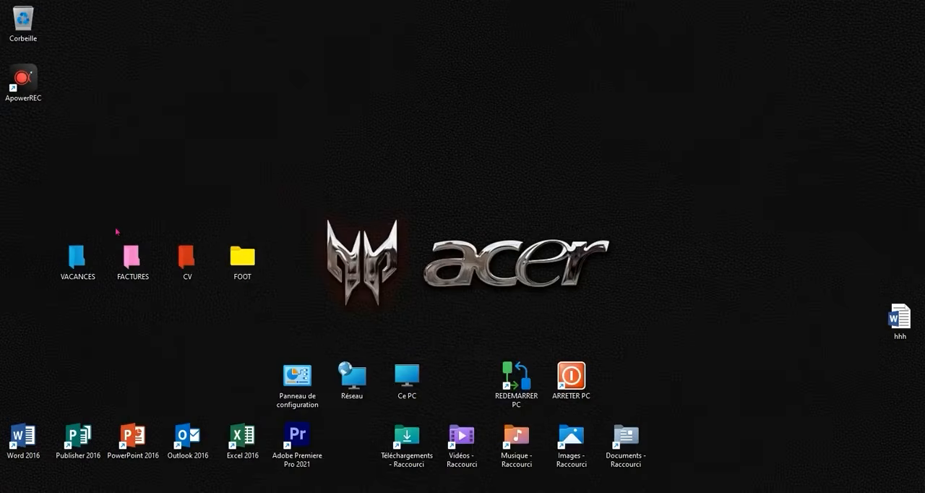
Set the display scaling (Mise à l'échelle) to 125% in the display settings and close the settings window.
right_click(429, 293)
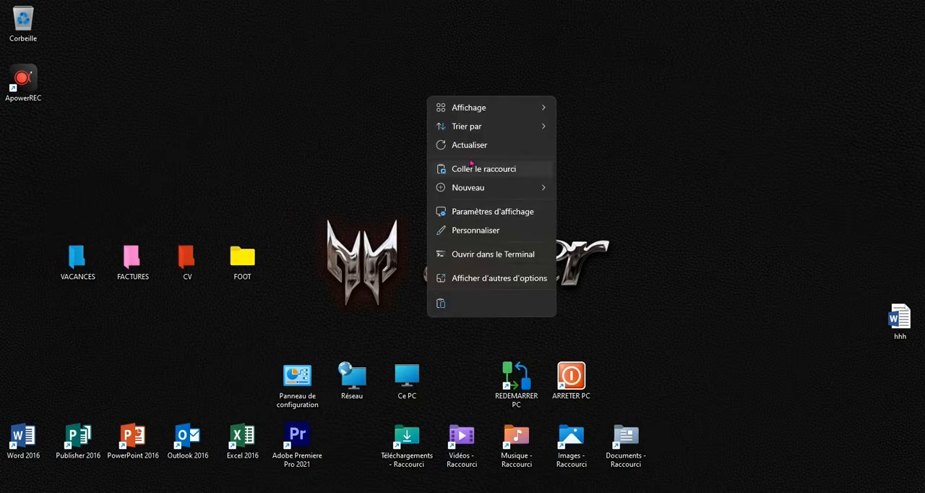
left_click(498, 211)
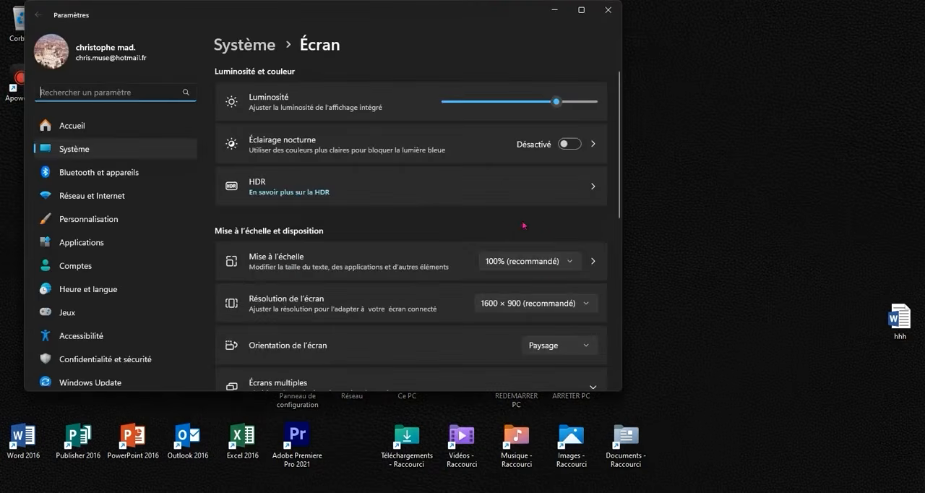
left_click(522, 262)
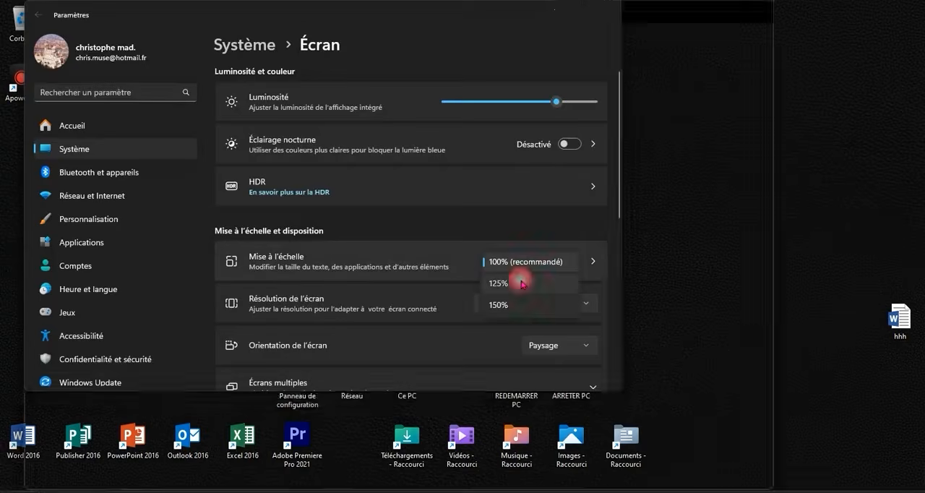
left_click(523, 281)
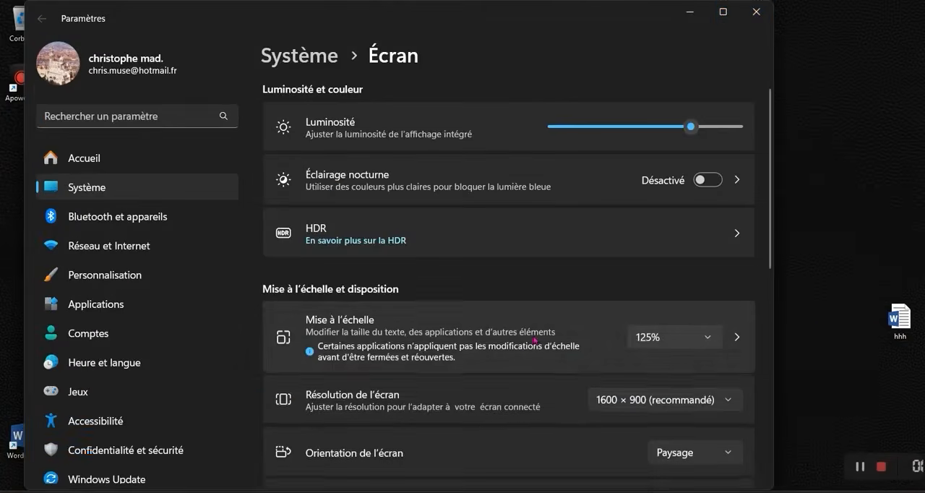
left_click(757, 12)
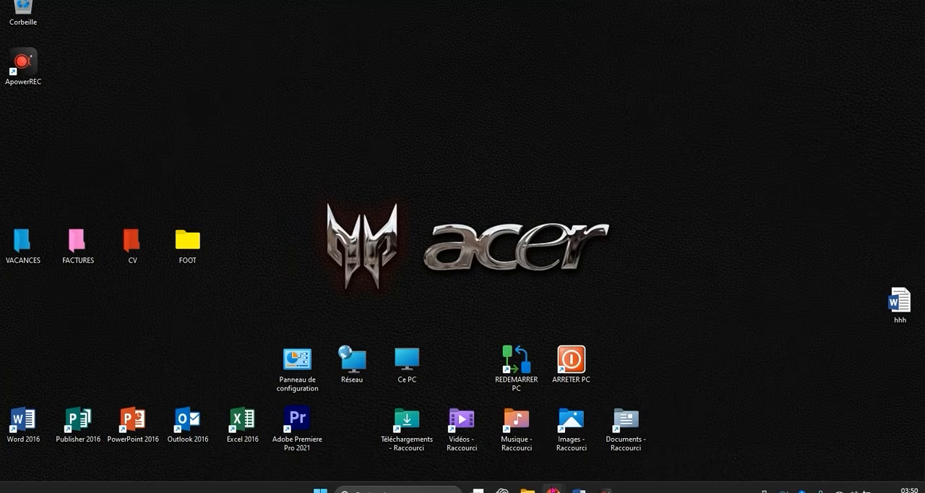
Switch to the open Chrome window and search Google for RAINMETER.
mouse_move(553, 491)
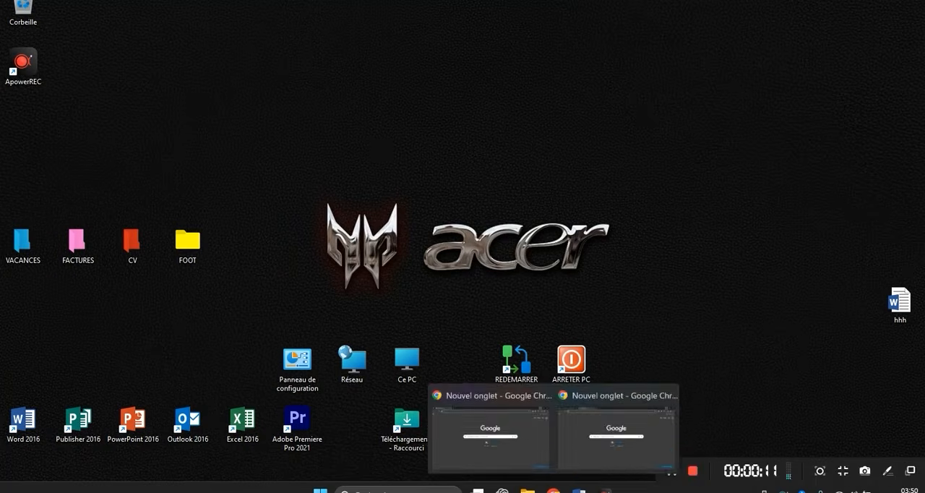
left_click(559, 446)
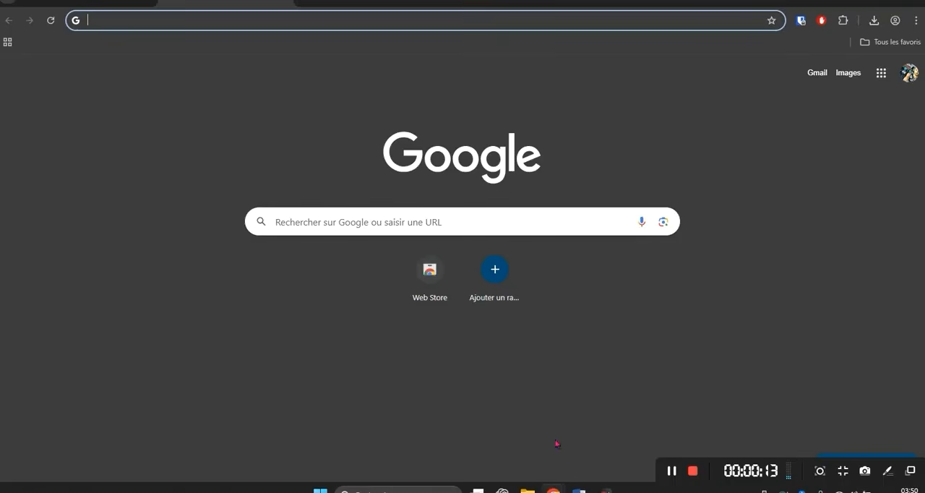
left_click(350, 220)
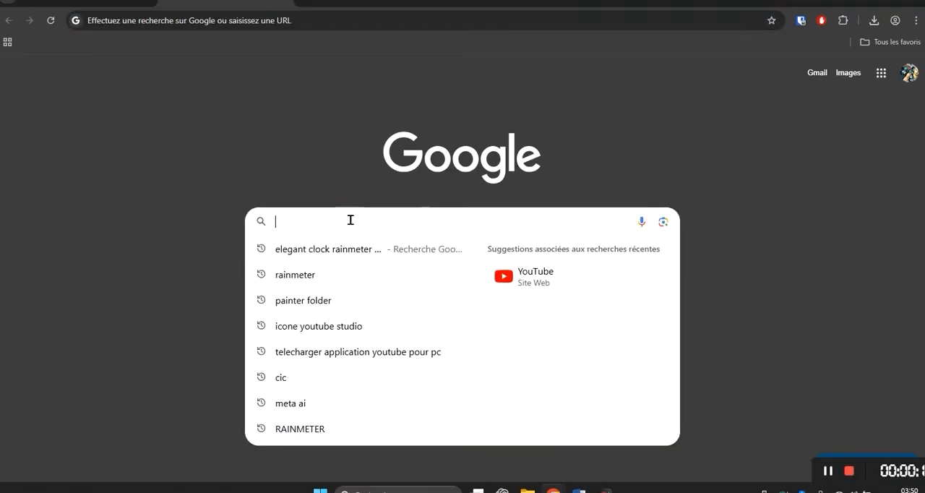
type("RAINMETER")
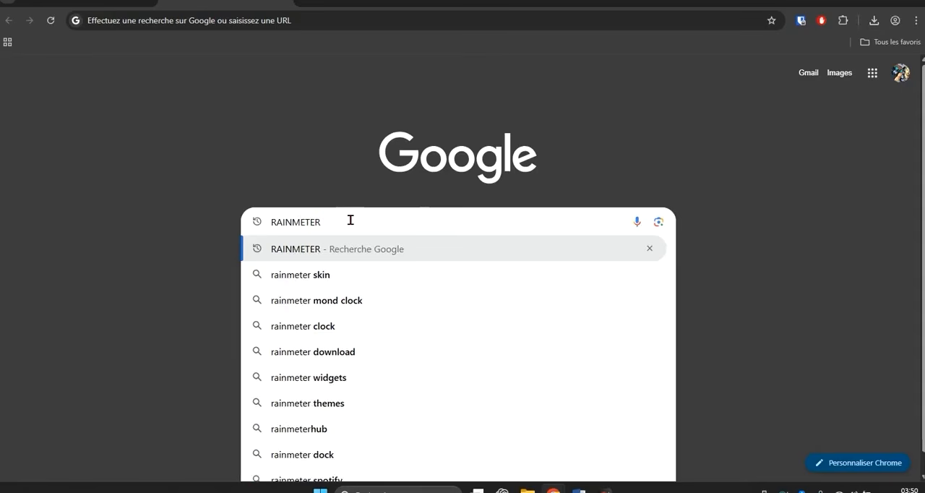
key("Return")
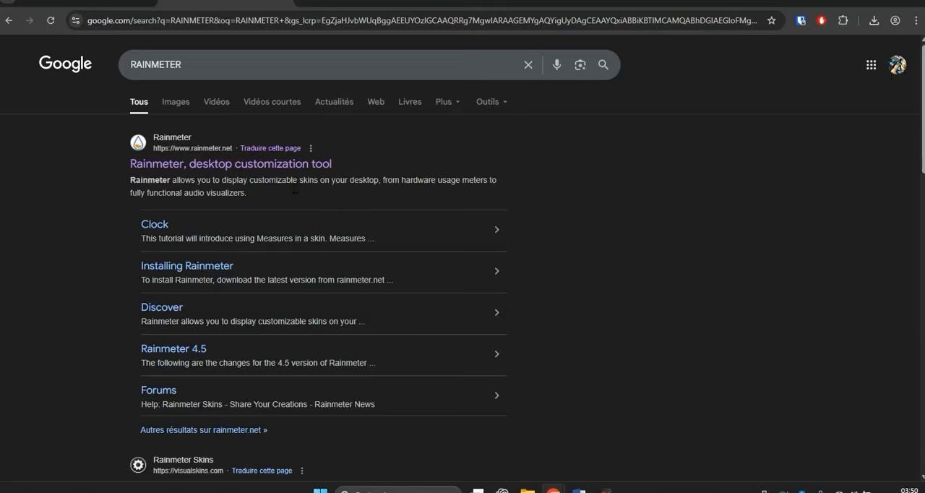
Open the official Rainmeter website, download the 4.5.23 release installer and launch the downloaded file.
left_click(264, 163)
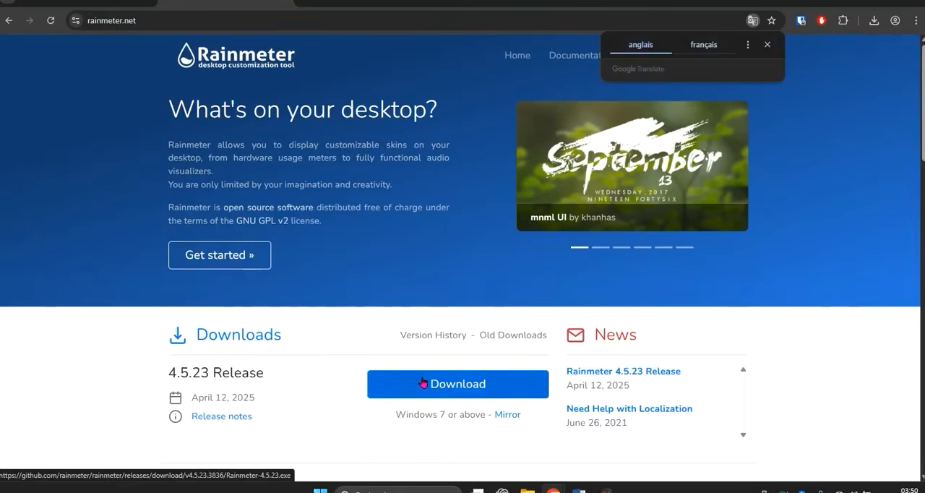
left_click(463, 391)
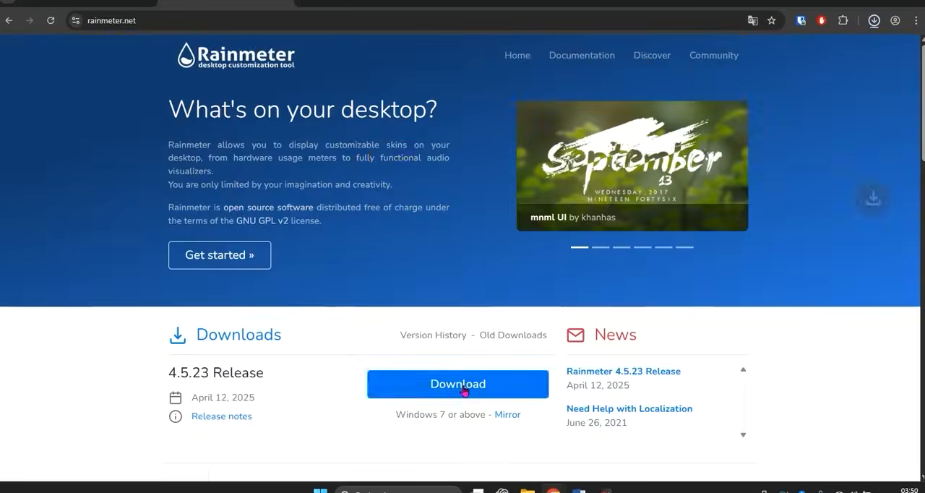
left_click(874, 22)
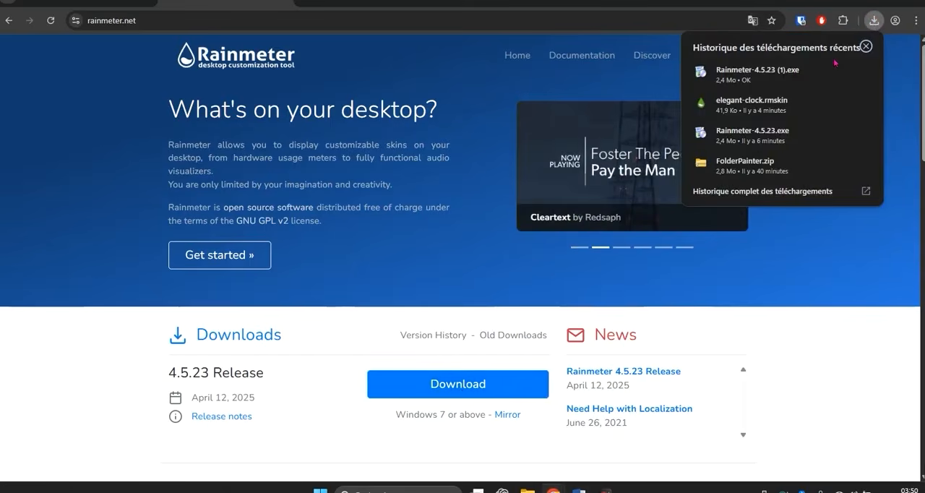
left_click(798, 67)
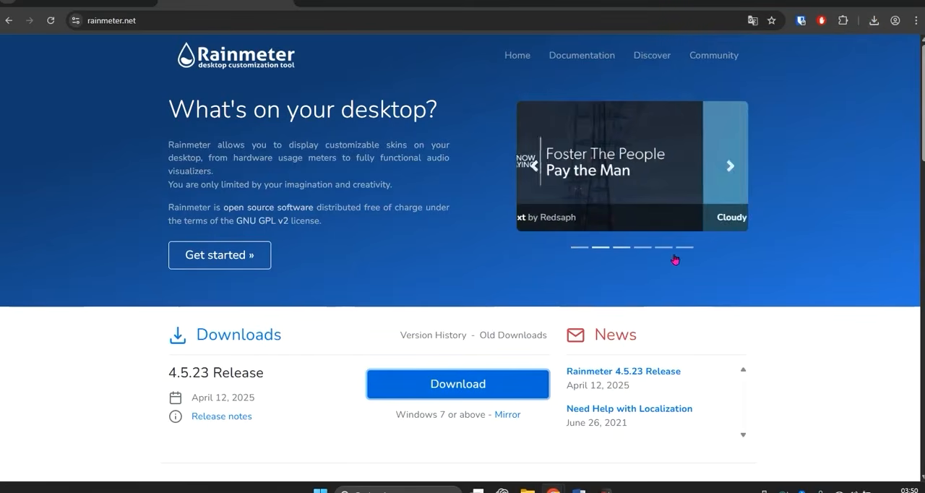
Install Rainmeter with the recommended normal installation and default options, and launch it on finishing.
left_click(466, 263)
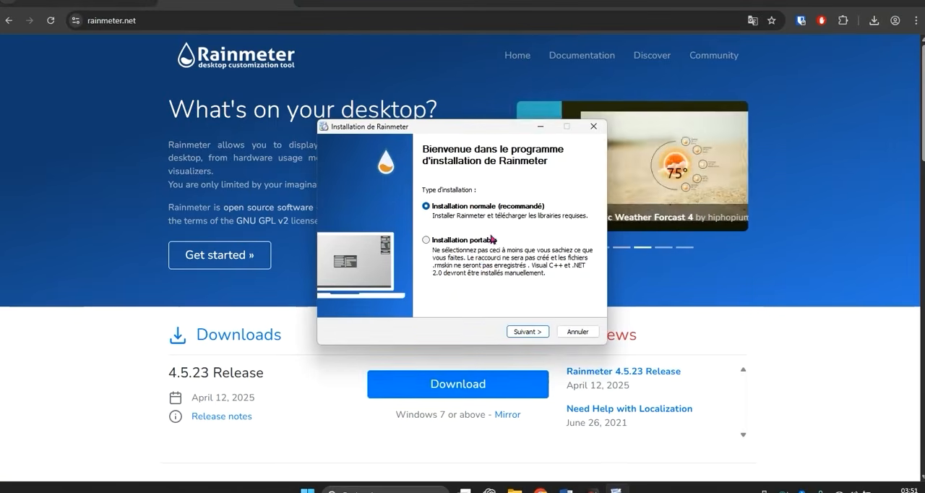
left_click(523, 332)
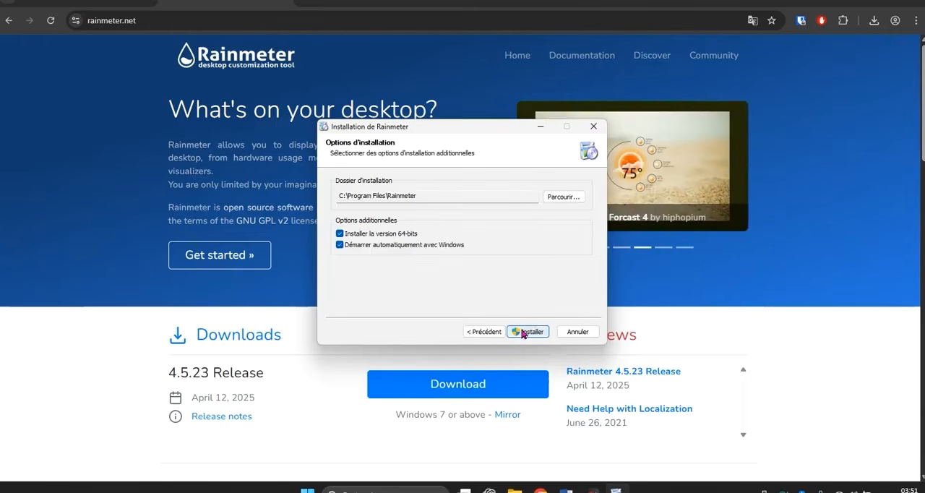
left_click(517, 330)
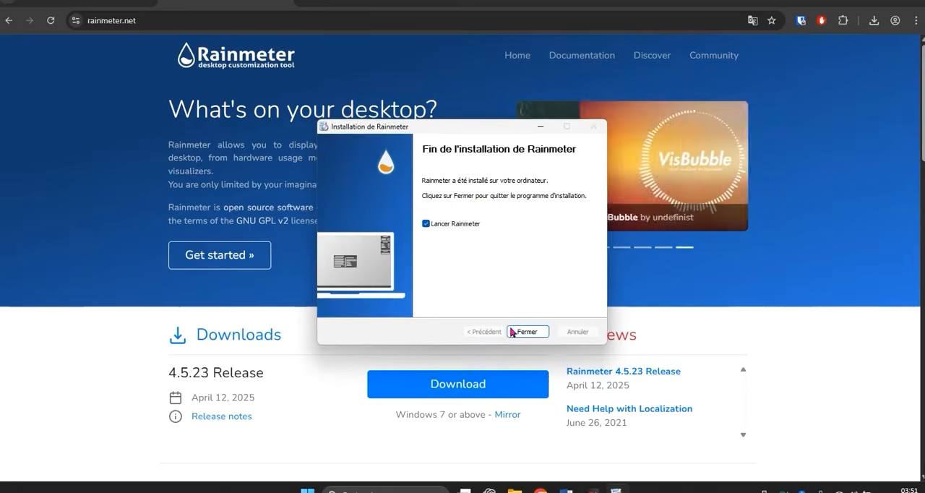
left_click(516, 332)
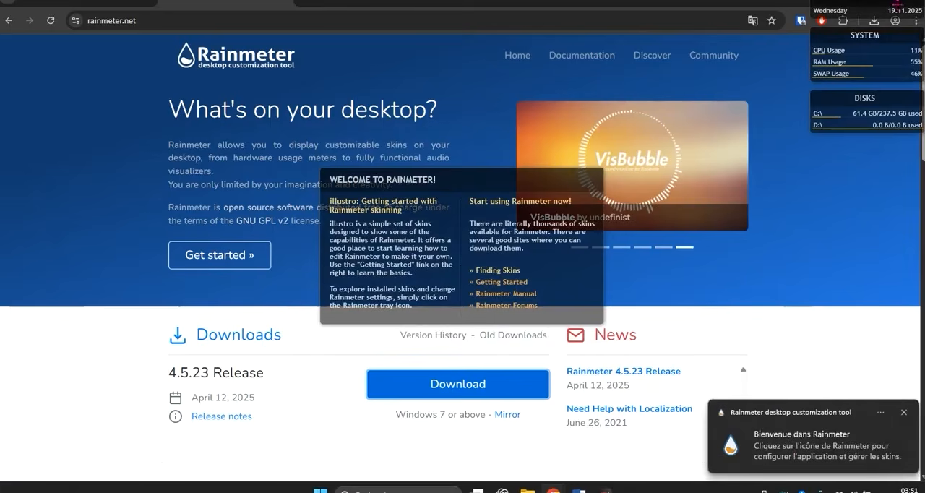
Minimize the browser and unload Rainmeter's illustro Welcome skin from the desktop.
left_click_drag(782, 4, 779, 13)
left_click(860, 8)
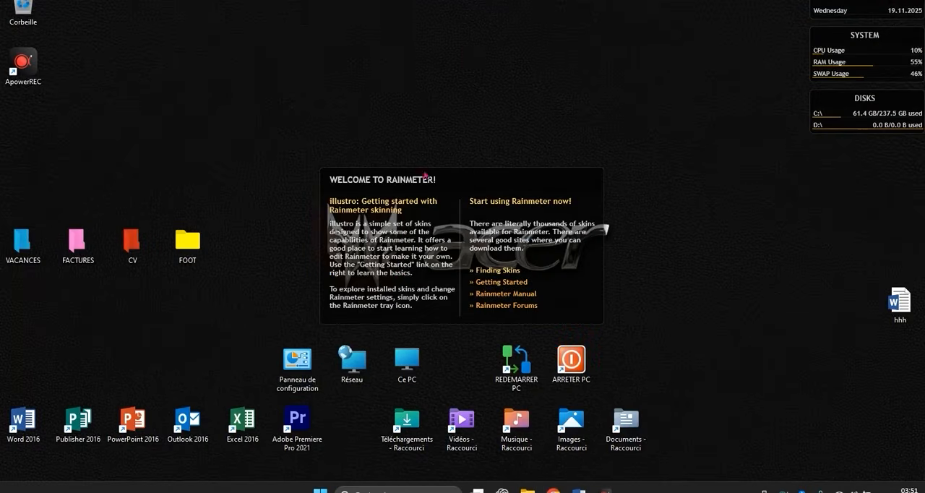
right_click(477, 182)
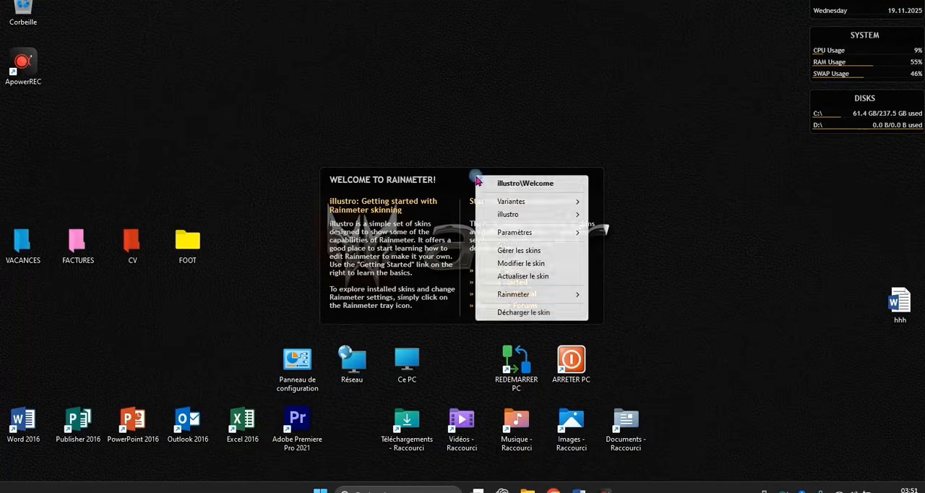
left_click(510, 313)
Unload the remaining illustro skins from the desktop: Disk, System and the date display.
right_click(827, 100)
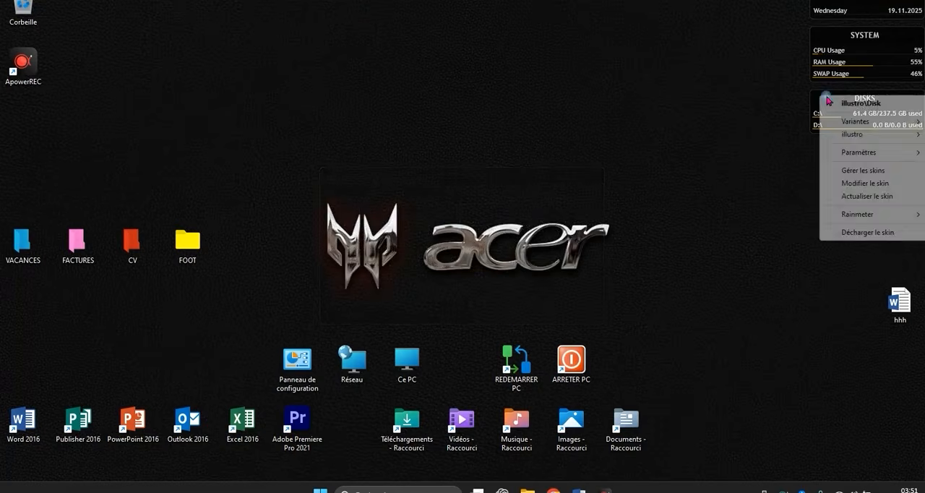
left_click(858, 233)
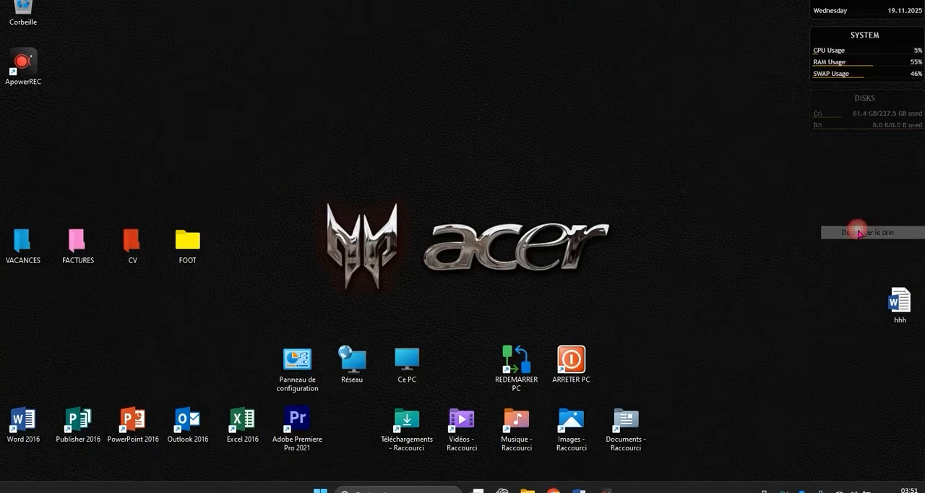
right_click(839, 41)
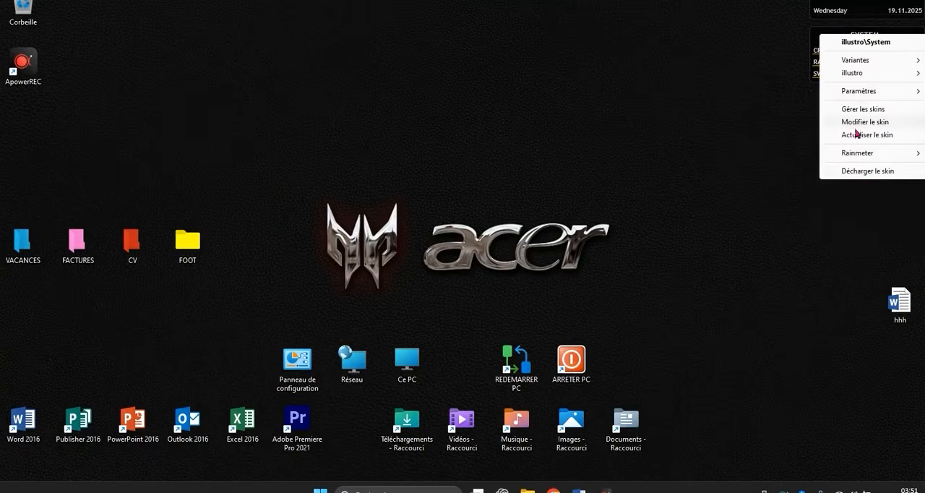
left_click(858, 174)
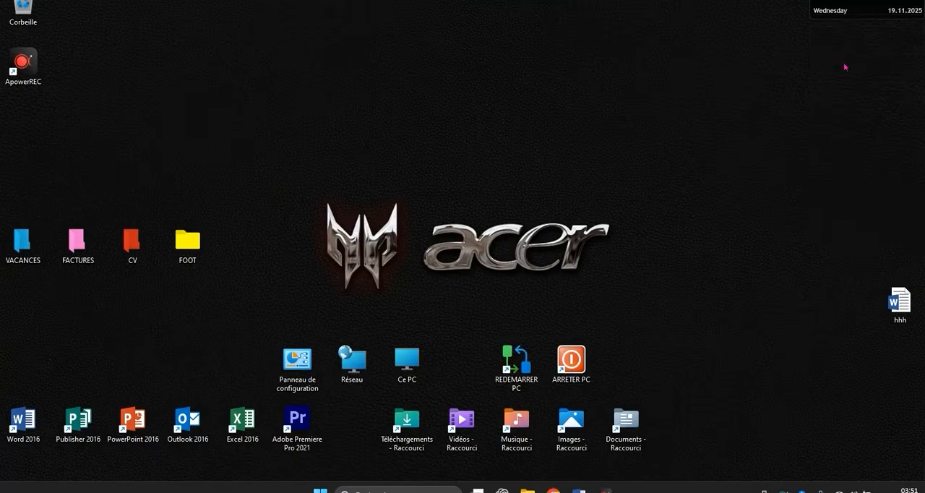
right_click(835, 2)
left_click(866, 130)
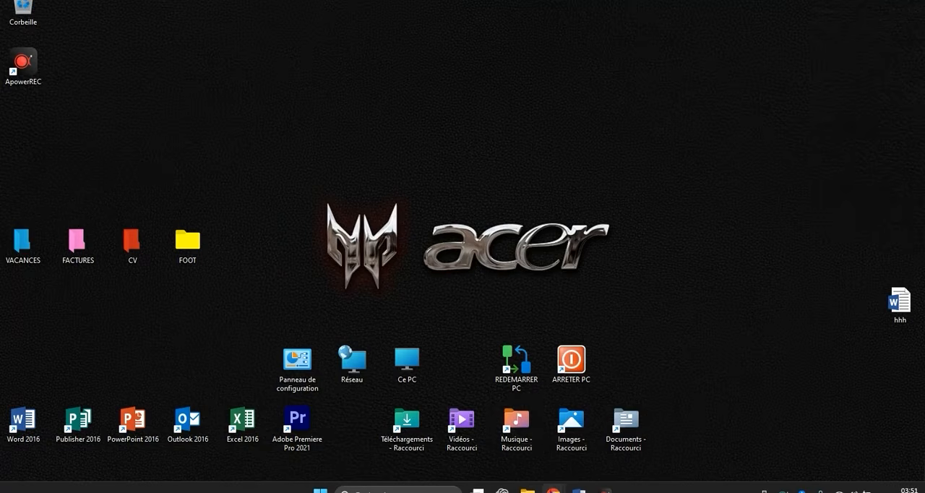
Switch back to the Rainmeter Chrome window and search Google in a new tab for the Elegant Clock Rainmeter skin.
left_click(554, 490)
mouse_move(553, 489)
left_click(583, 429)
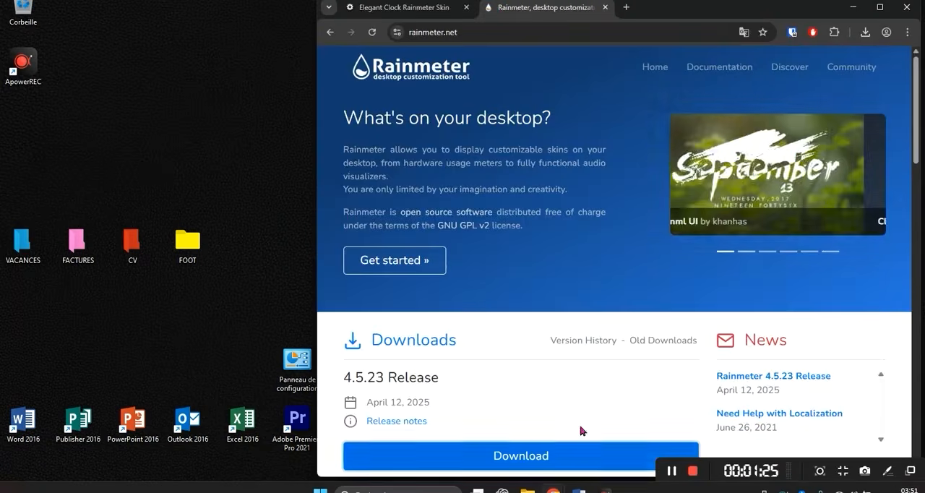
left_click(451, 8)
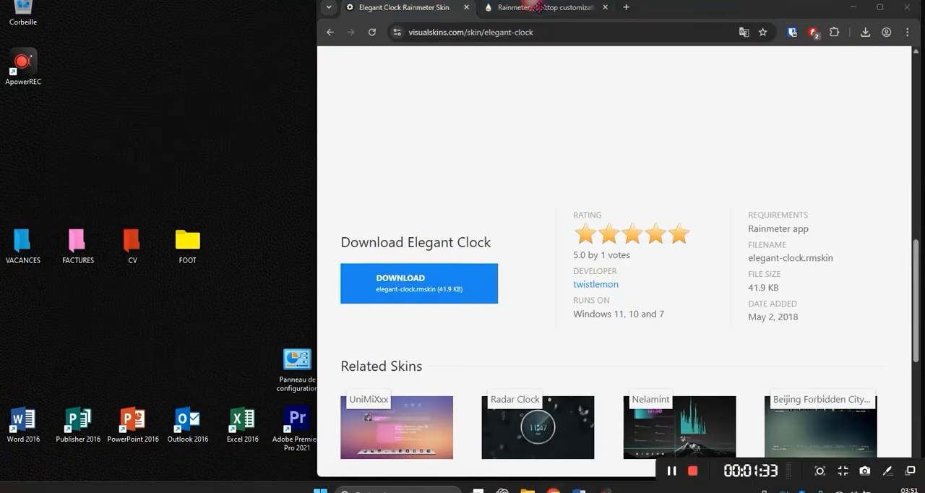
left_click(625, 9)
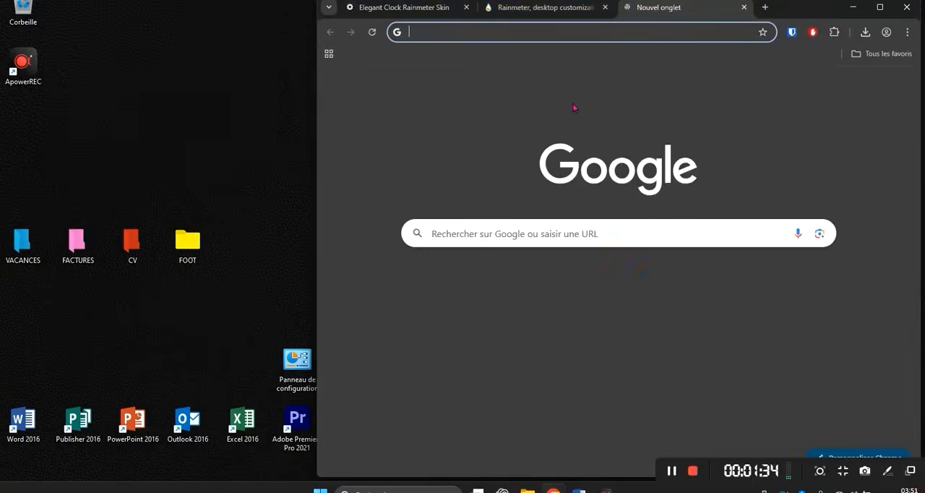
left_click(514, 235)
type("ELE")
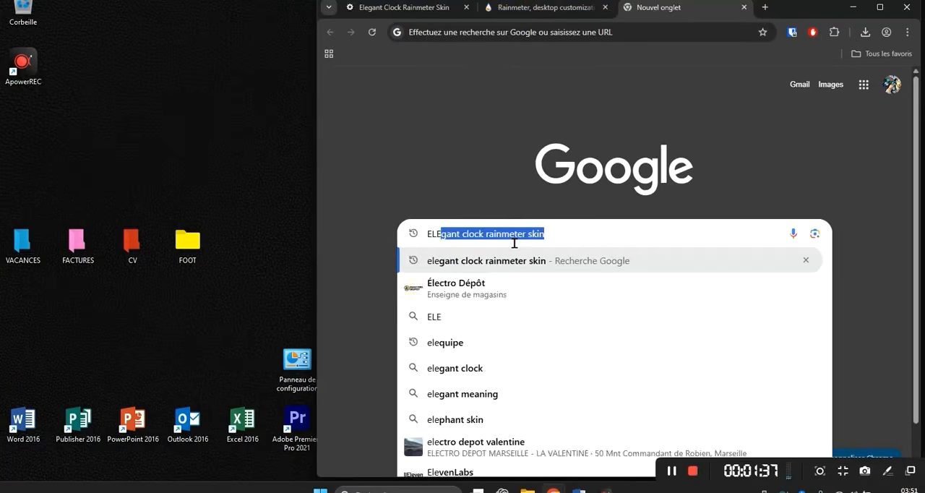
type("GANT COCK")
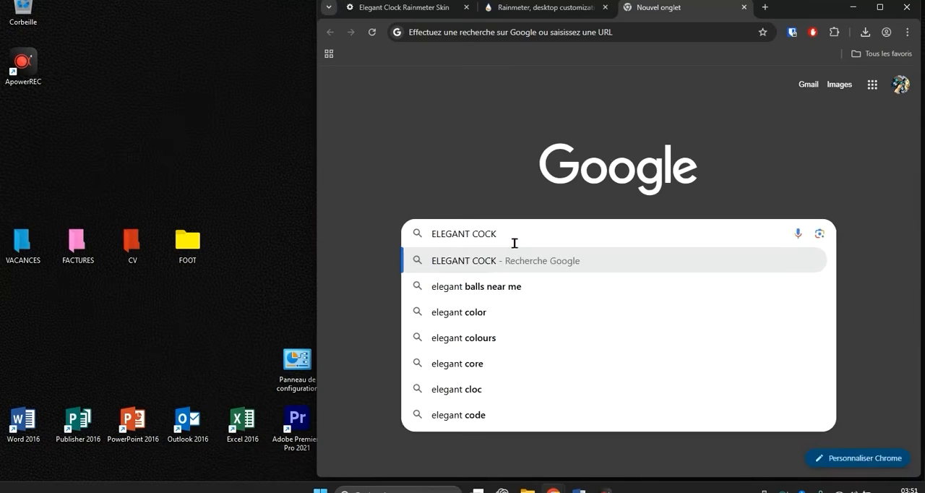
type(" SK")
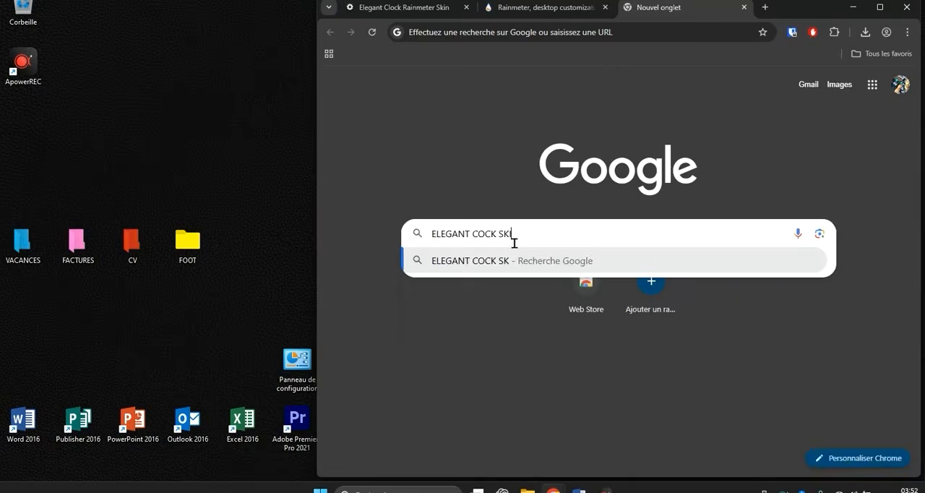
type("IN R")
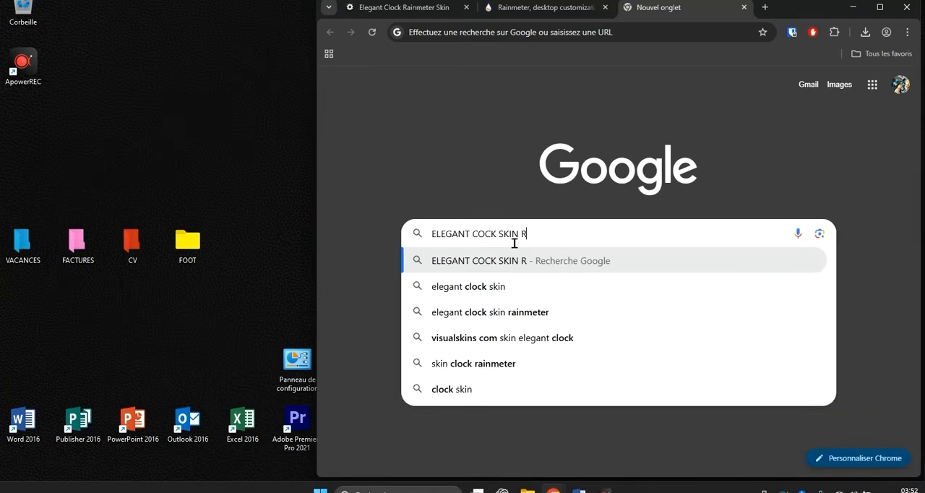
type("AINMETER")
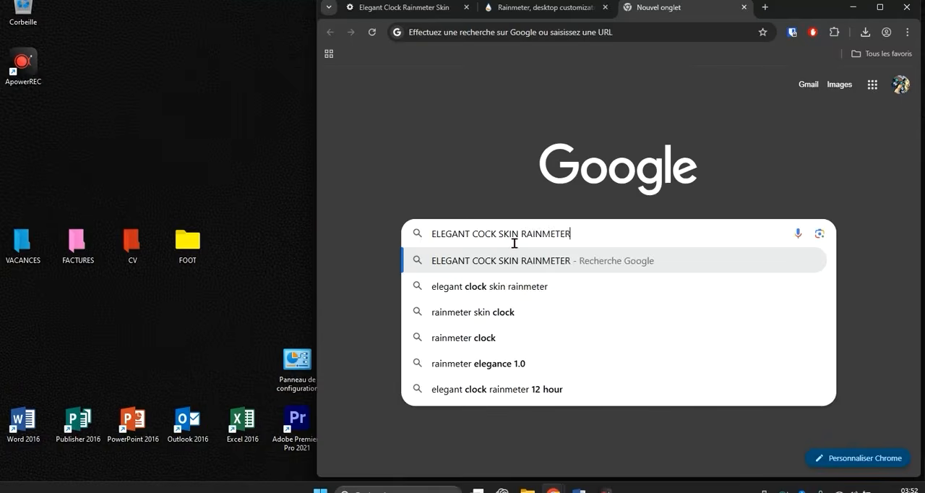
key("Return")
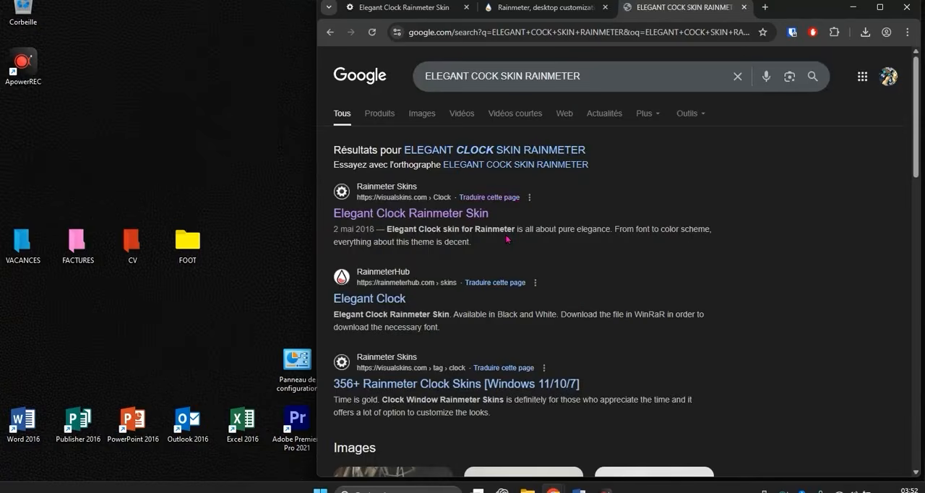
Download elegant-clock.rmskin from the open visualskins.com page, install the Elegant Clock skin and close the browser.
left_click(430, 9)
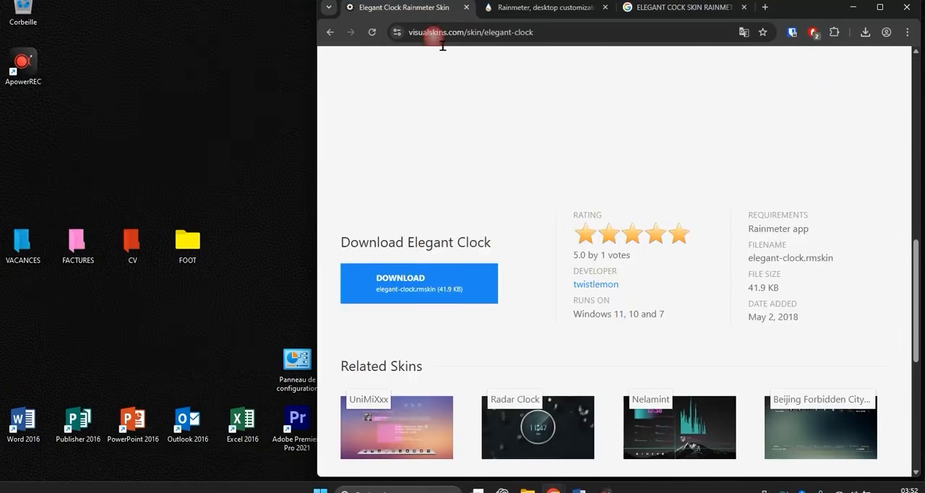
left_click(403, 295)
left_click(866, 34)
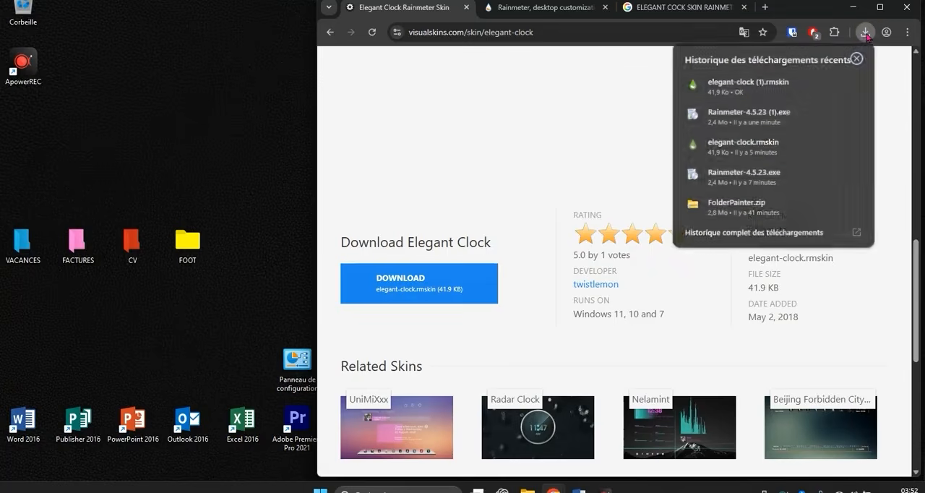
left_click(746, 84)
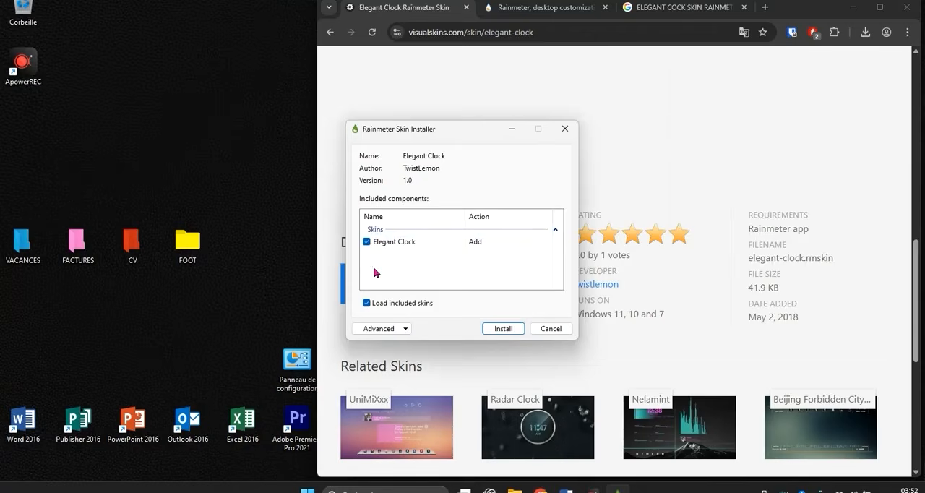
left_click(503, 329)
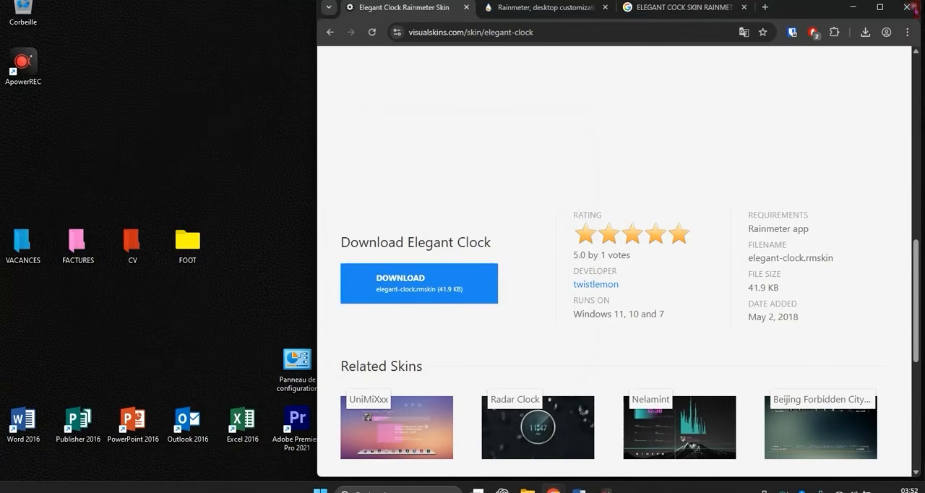
left_click(914, 10)
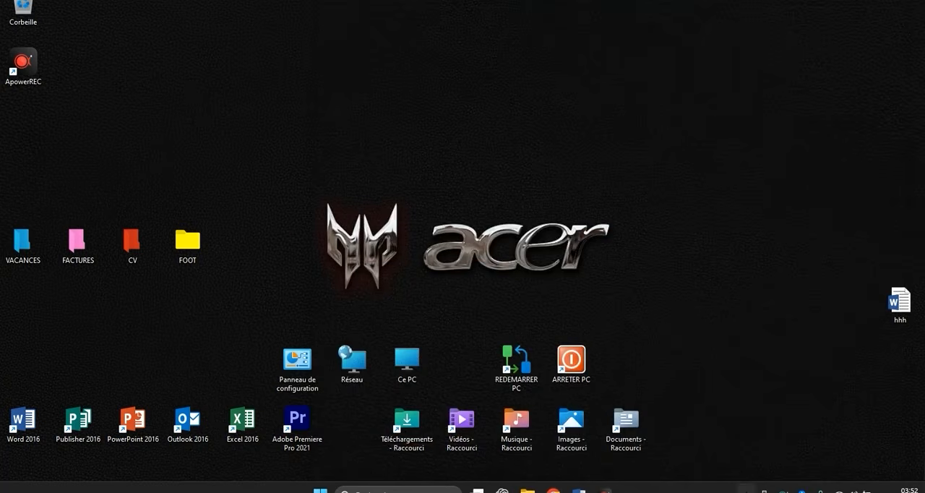
Load Elegant Clock's DarkClock.ini in the Rainmeter manager and move the clock above the Acer logo, to about 405, 106.
left_click(746, 489)
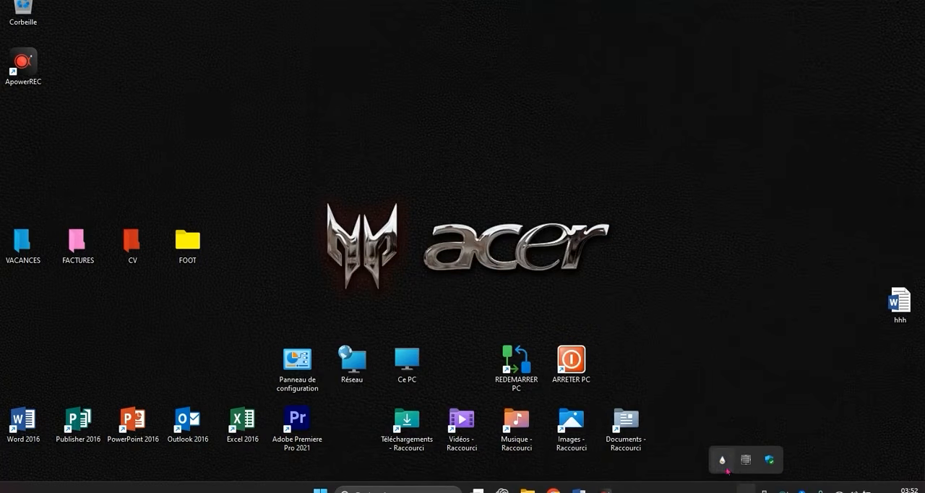
left_click(722, 461)
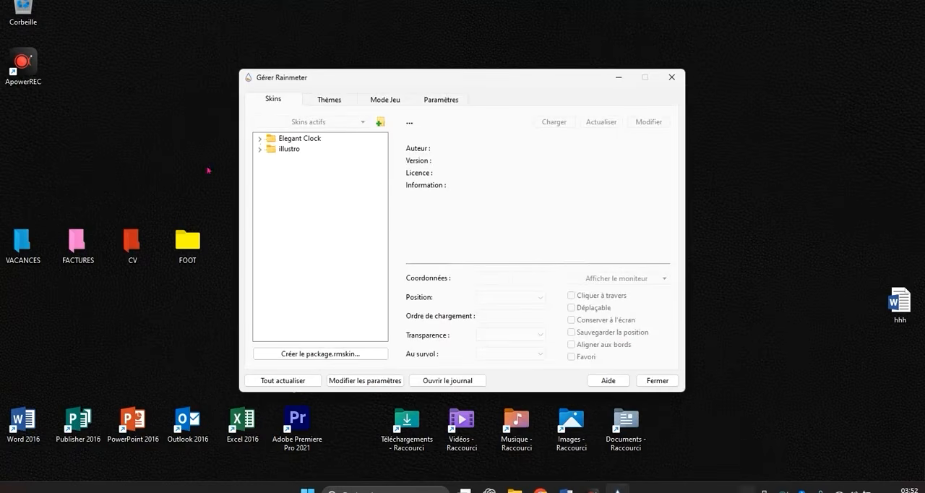
double_click(265, 139)
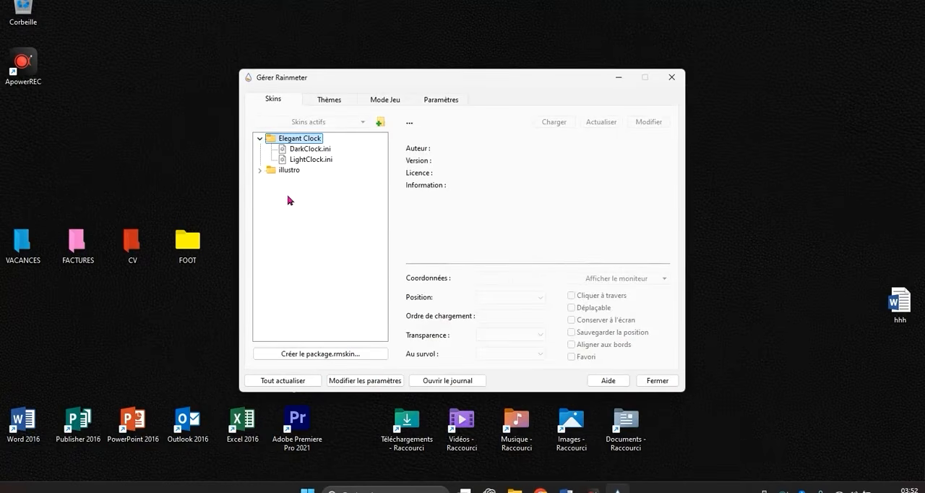
left_click_drag(374, 80, 602, 149)
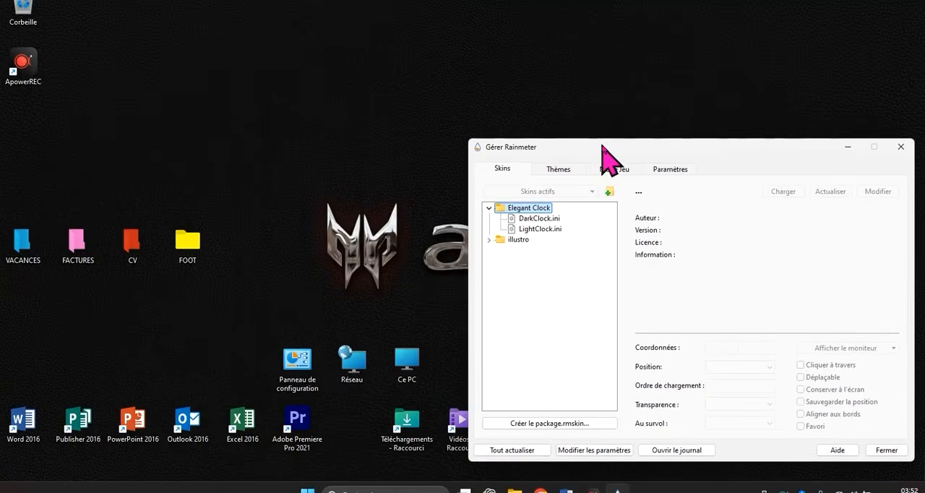
double_click(549, 220)
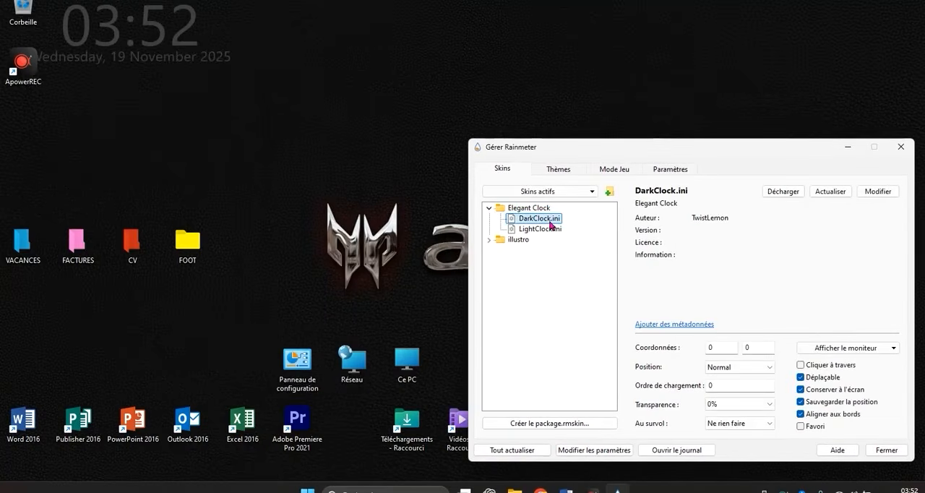
left_click_drag(163, 49, 399, 109)
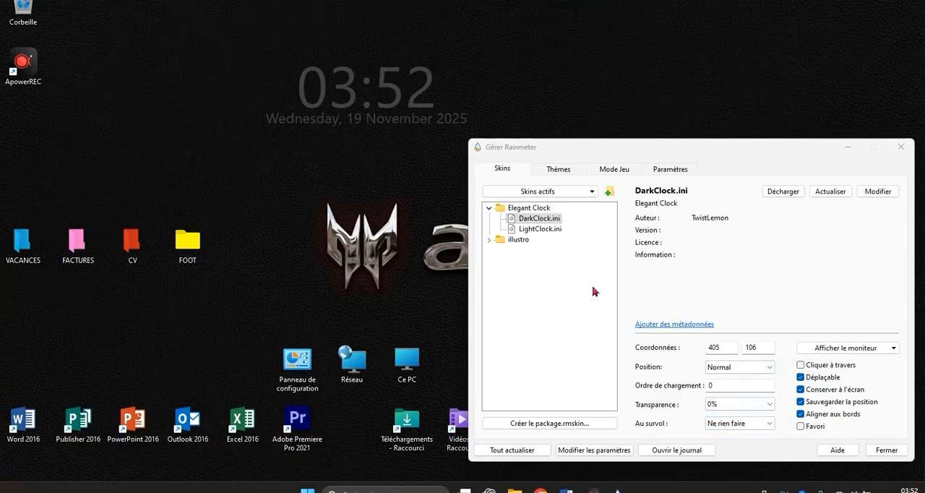
Load Elegant Clock's LightClock.ini skin on the desktop and open its configuration file for editing.
double_click(527, 230)
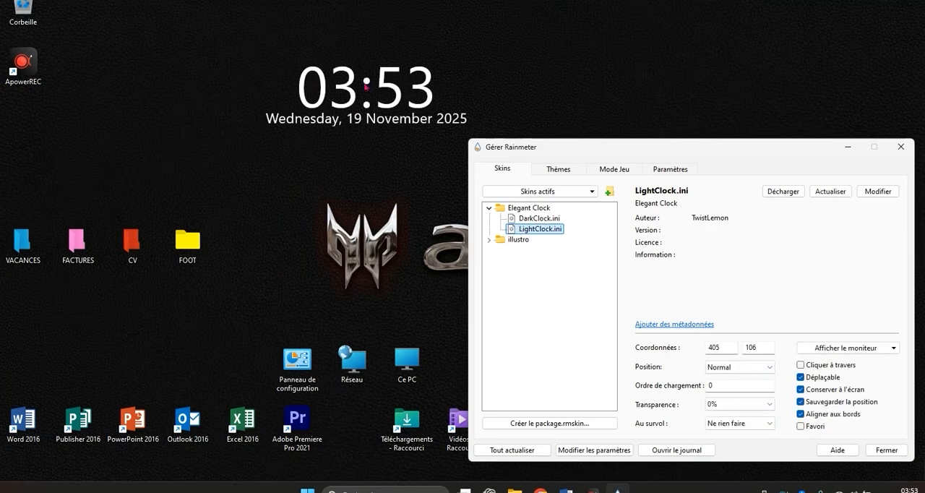
left_click(388, 86)
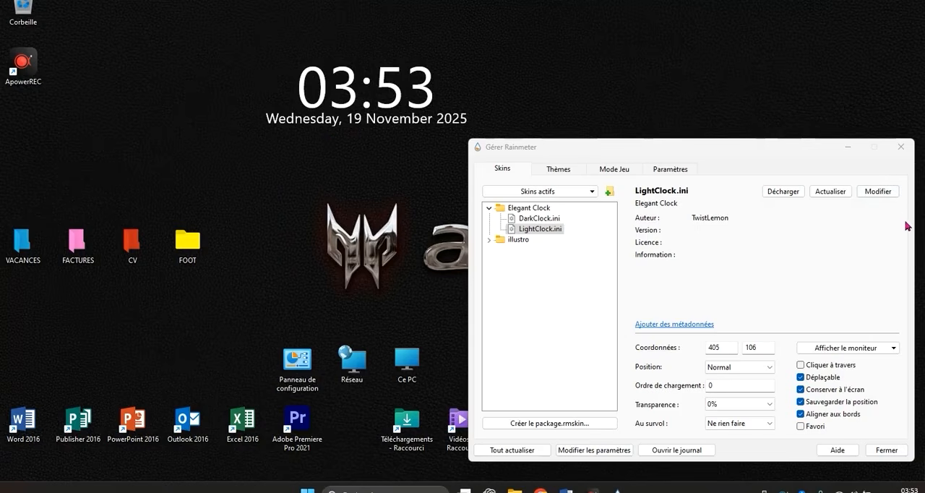
left_click(883, 193)
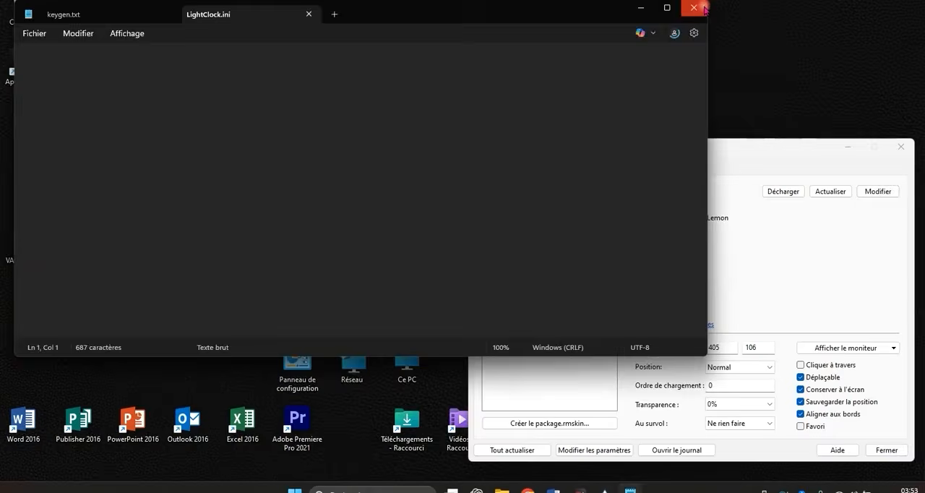
left_click(703, 9)
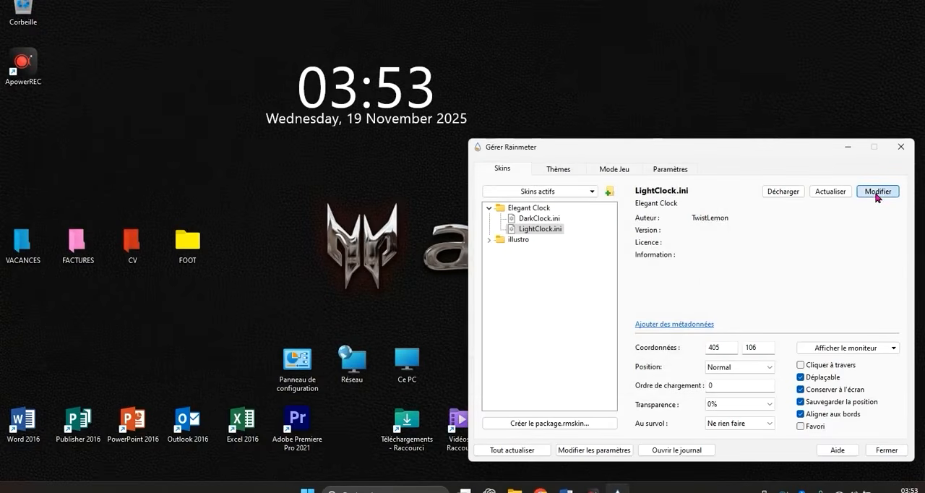
left_click(876, 194)
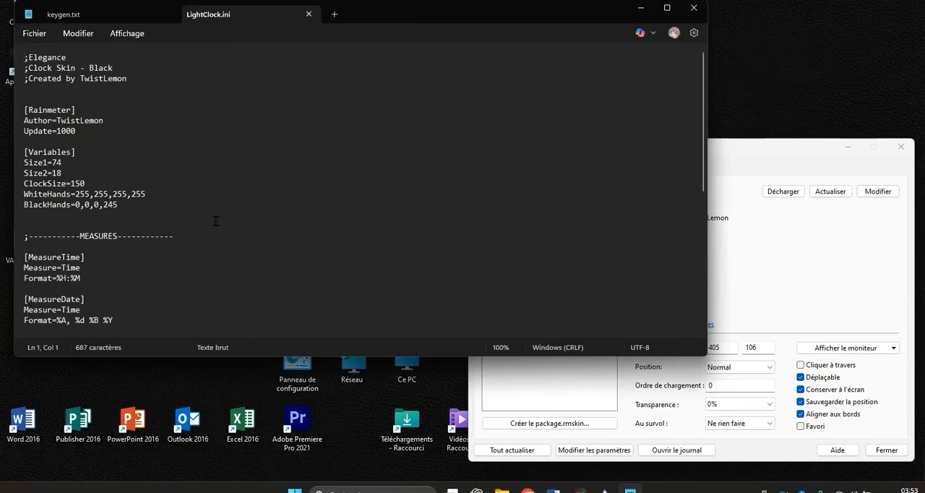
Add the line FormatLocale=fr-FR below the Format line in the [MeasureDate] section of LightClock.ini.
scroll(207, 186, "down", 1)
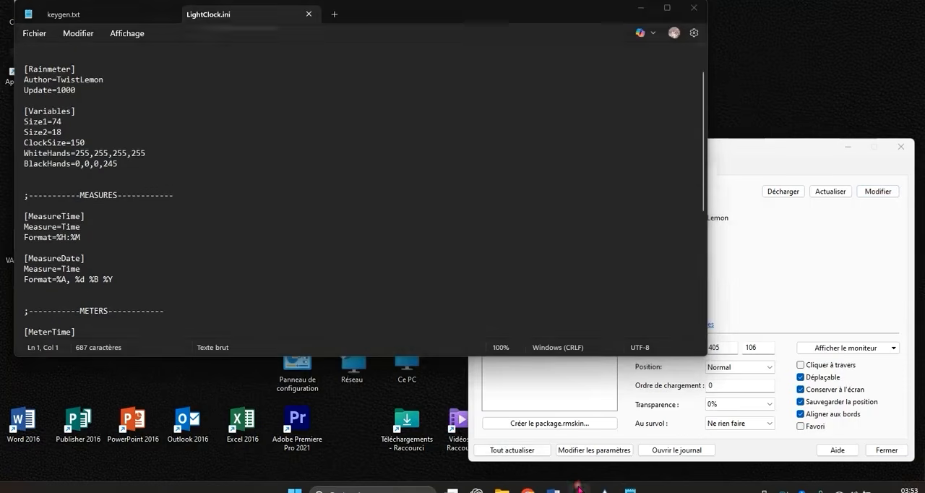
left_click(581, 489)
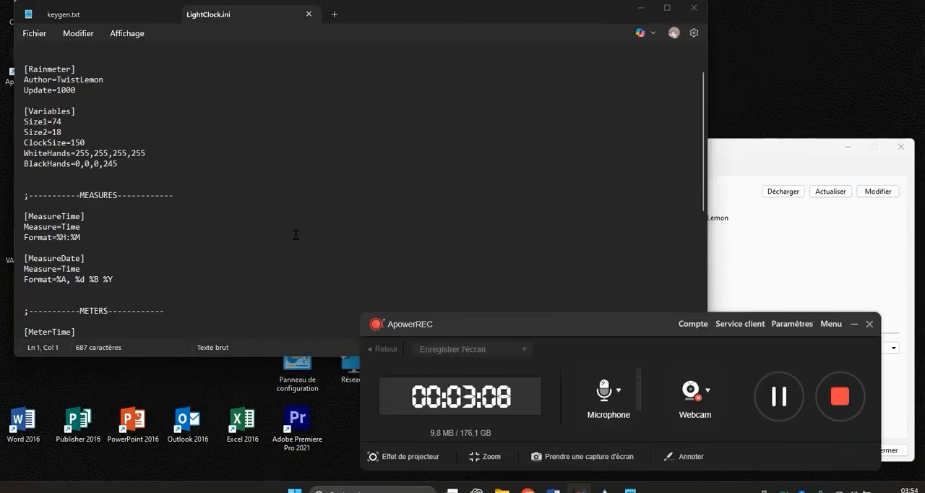
scroll(296, 235, "up", 1)
scroll(296, 231, "down", 1)
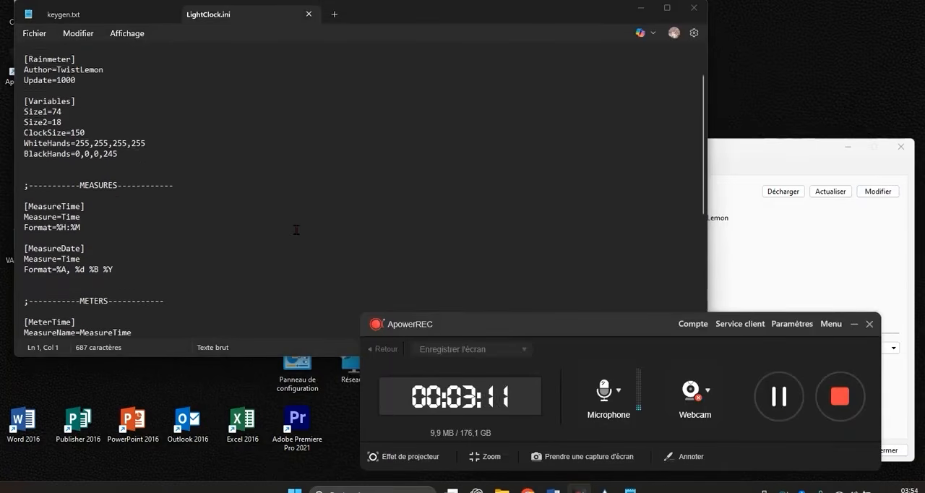
scroll(296, 229, "down", 1)
left_click(141, 248)
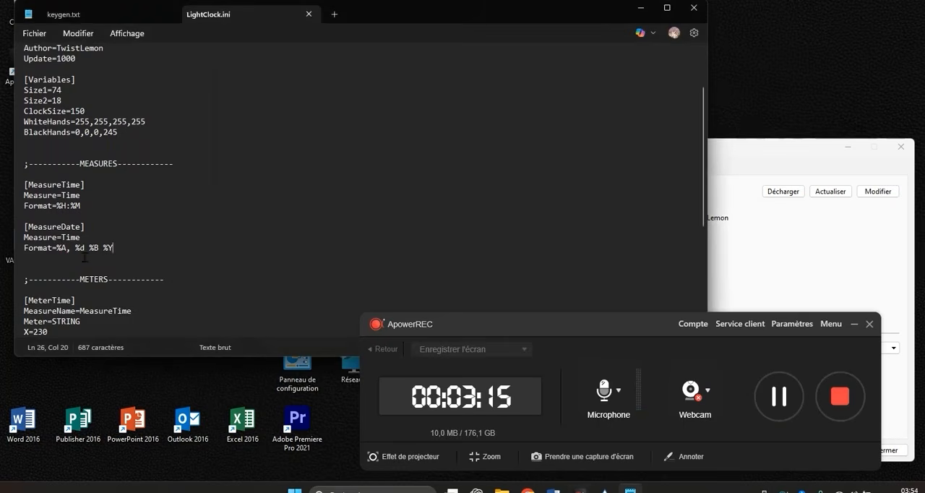
key("Return")
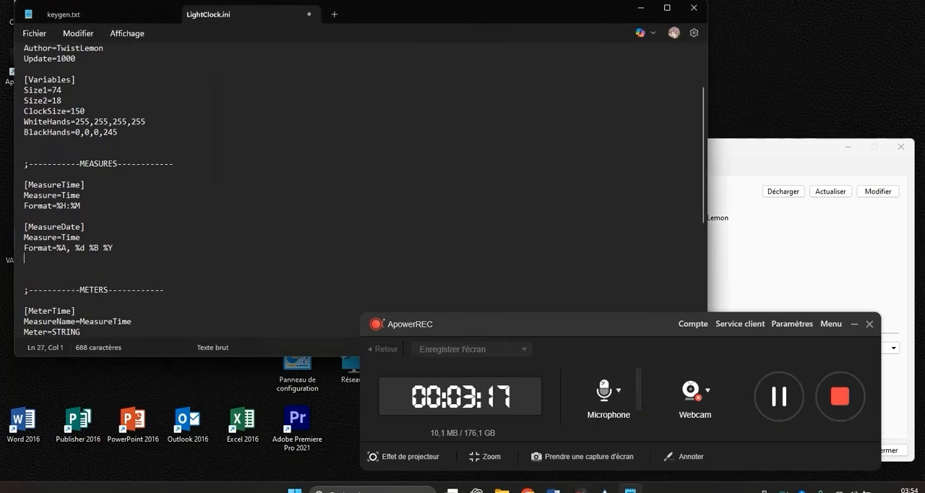
key("BackSpace")
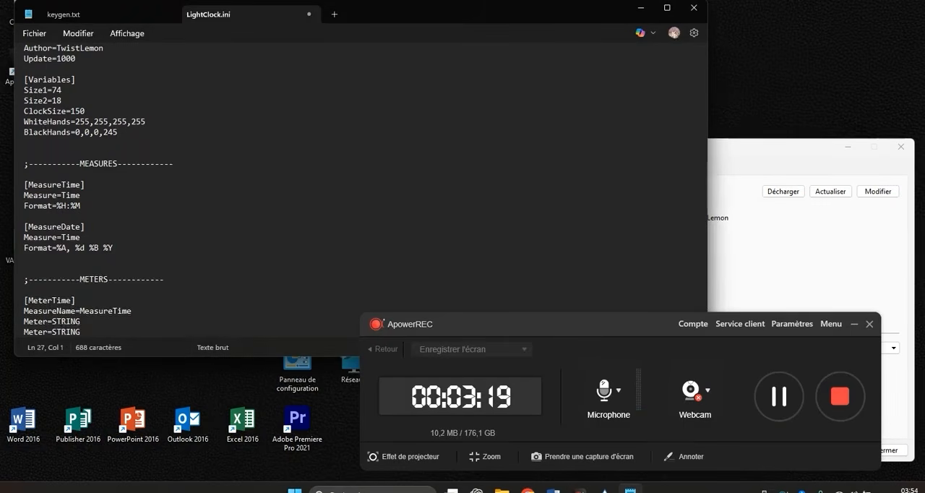
left_click(45, 263)
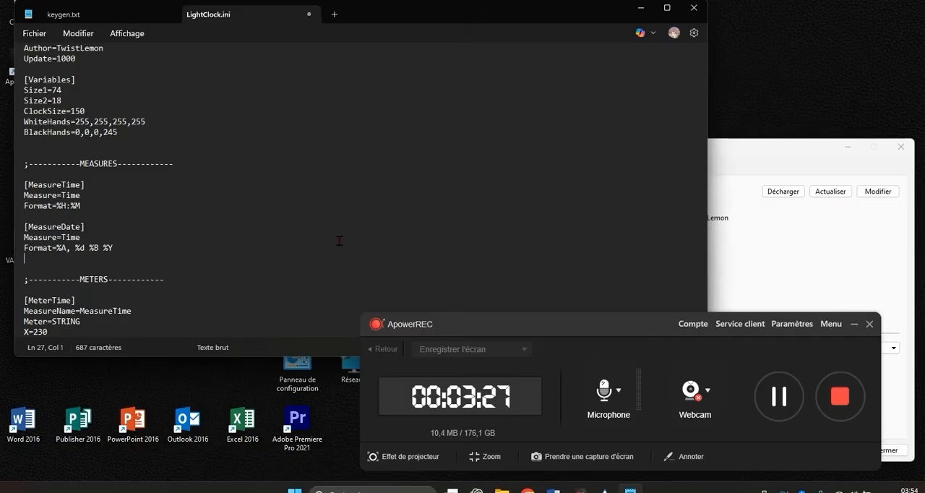
type("f")
type("F")
type("orma")
type("tL")
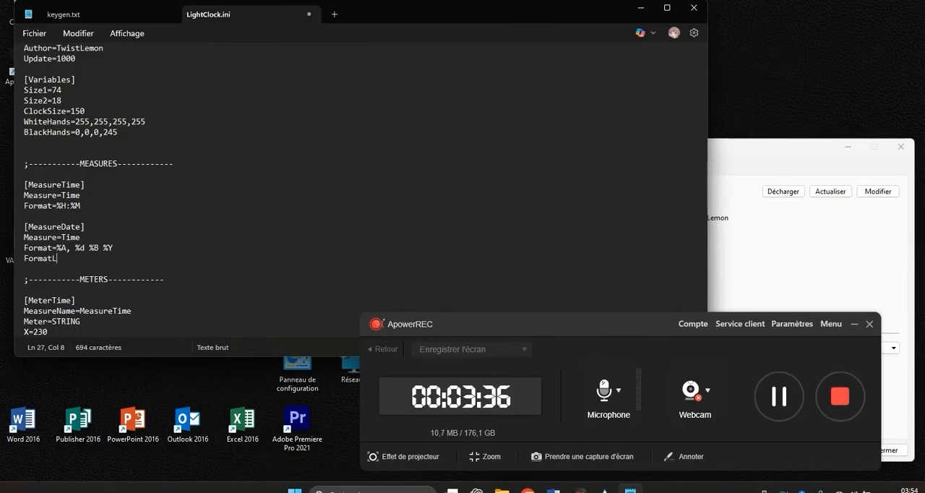
type("ocale=")
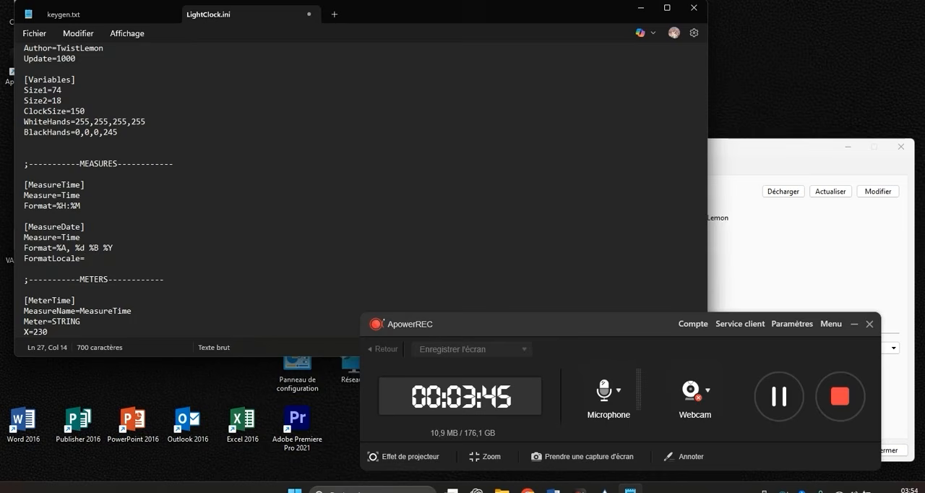
type("fr-FR")
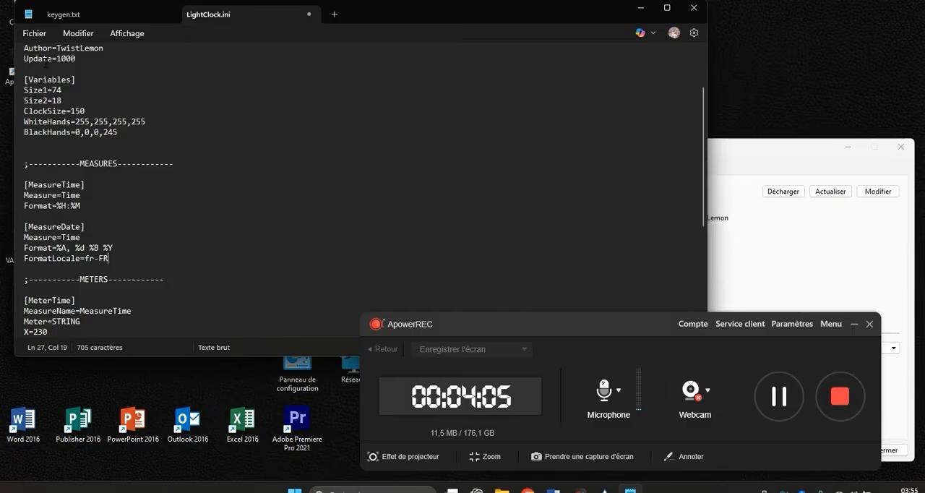
Save the edited LightClock.ini and close the text editor.
left_click(37, 34)
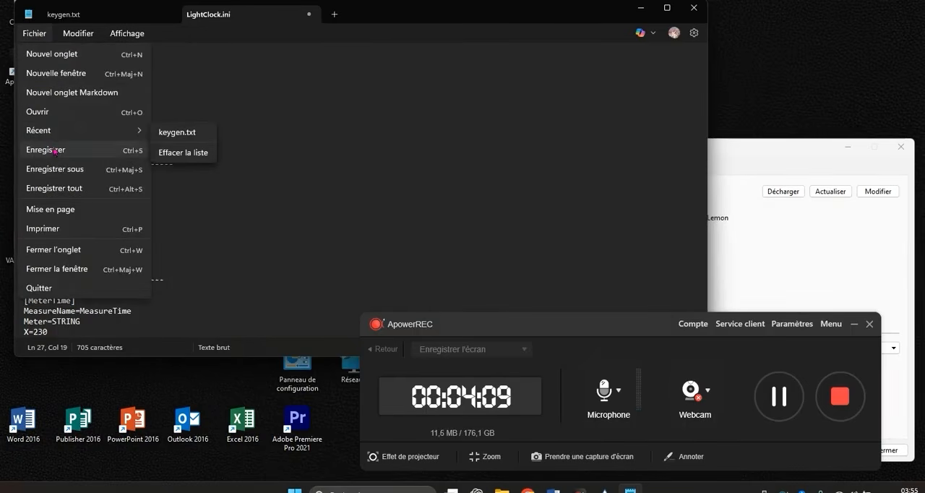
left_click(57, 150)
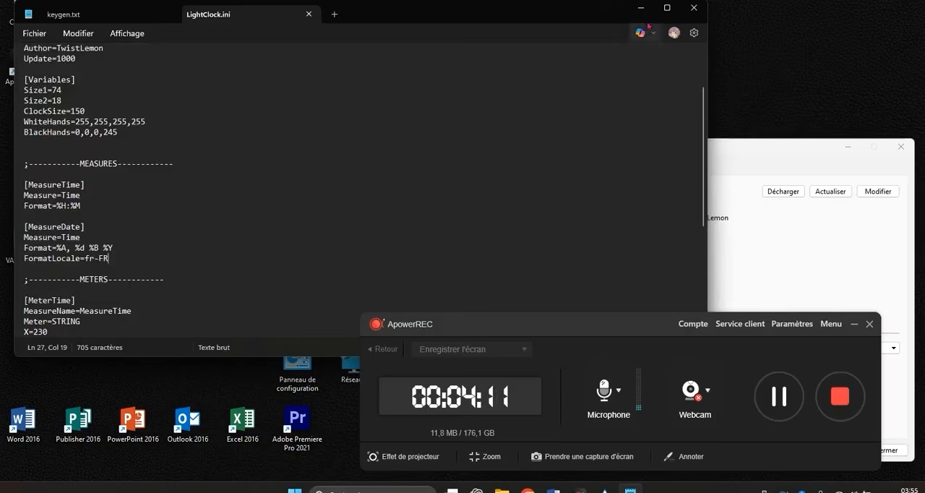
left_click(690, 8)
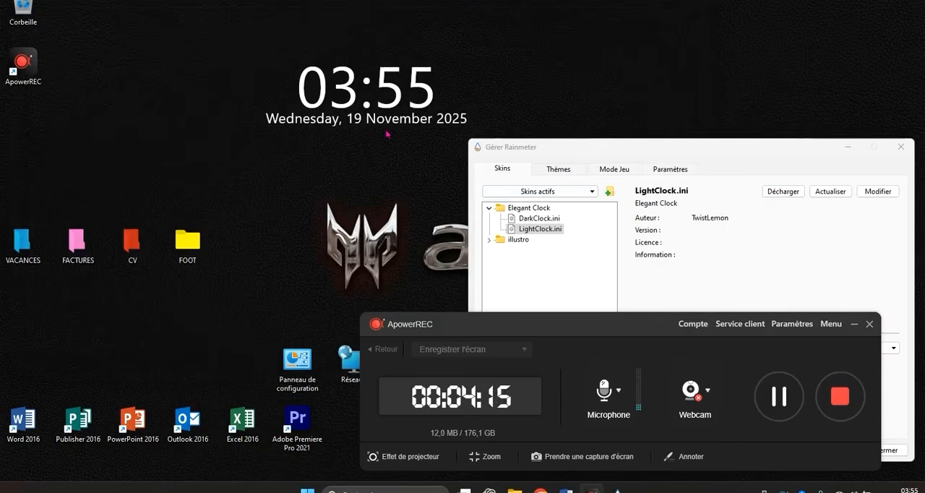
Reload the clock with its French date format by loading DarkClock.ini and switching back to LightClock.ini.
double_click(535, 218)
double_click(535, 229)
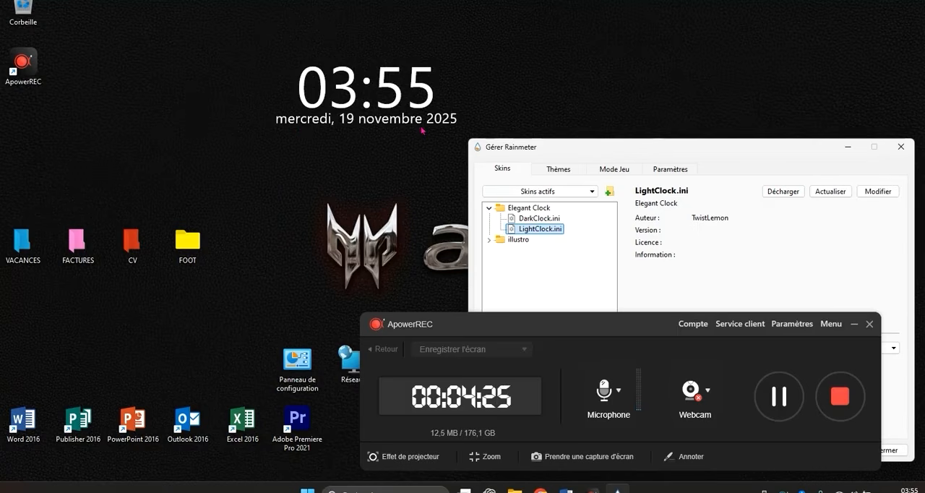
left_click(540, 219)
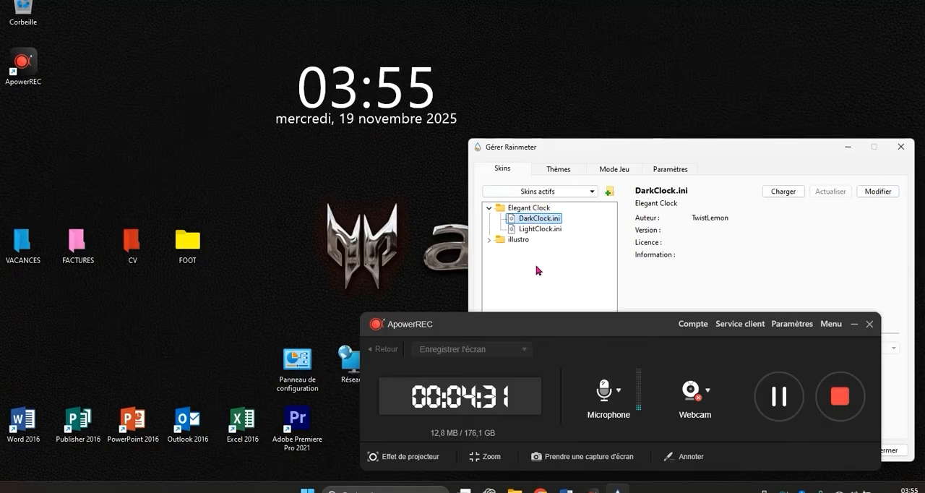
left_click(544, 231)
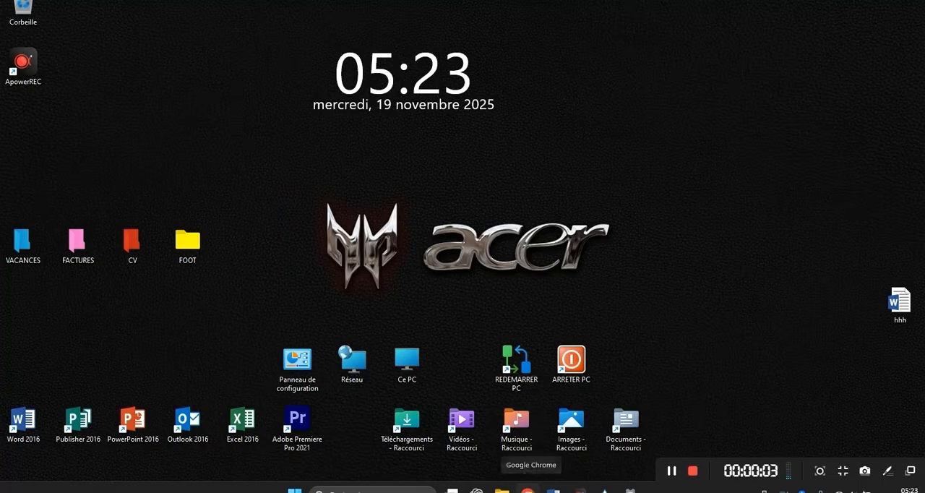
Switch to Chrome and search Google for "lively wallpaper".
left_click(529, 489)
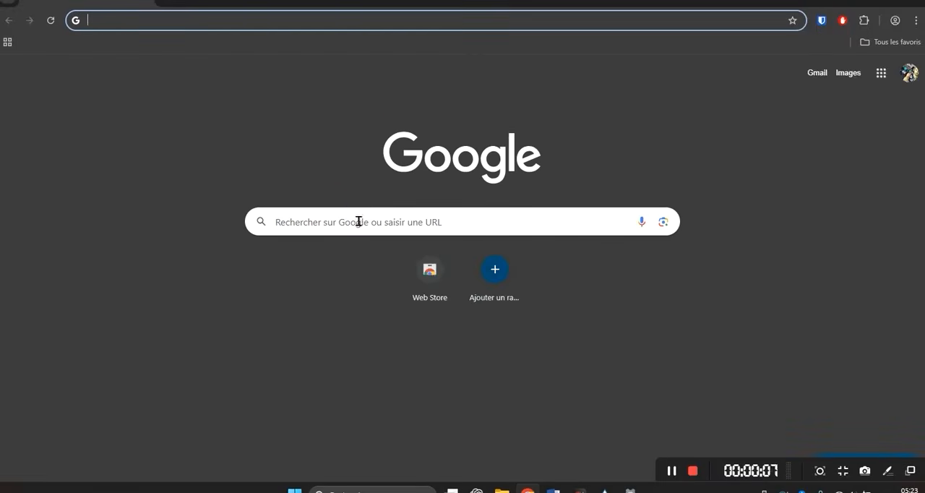
left_click(359, 221)
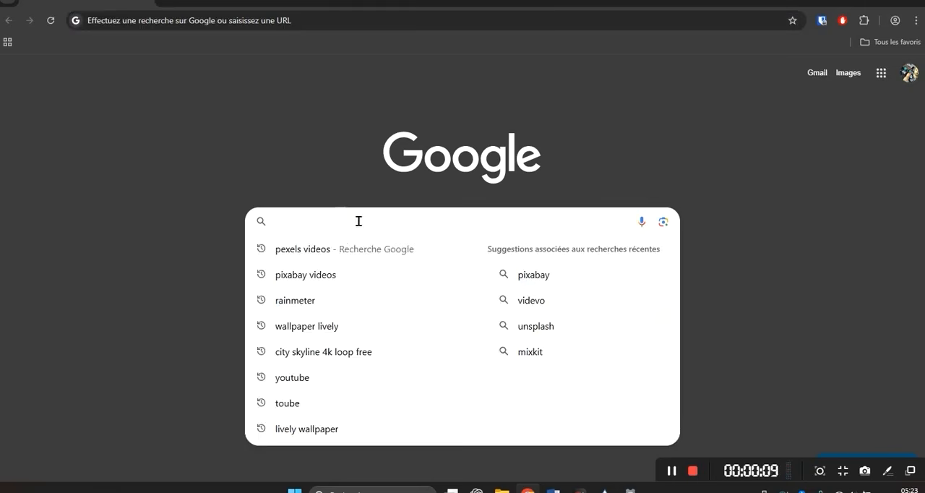
type("lively")
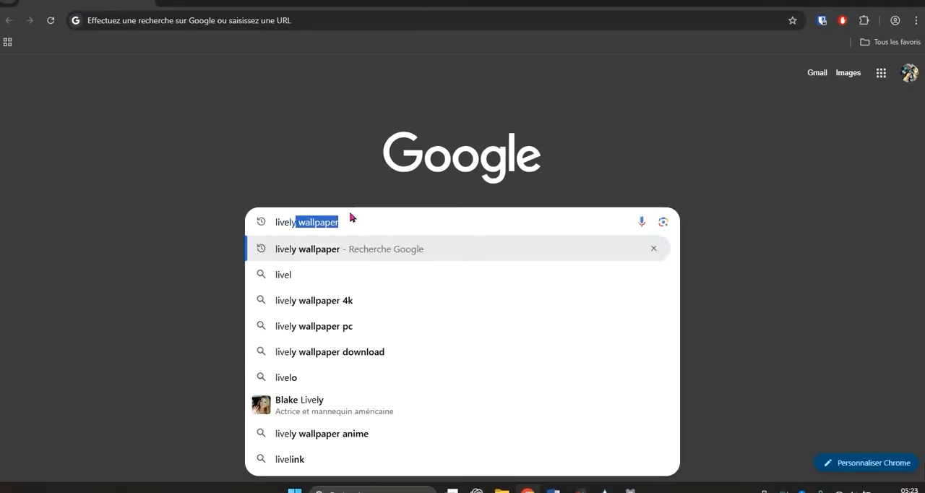
type(" w")
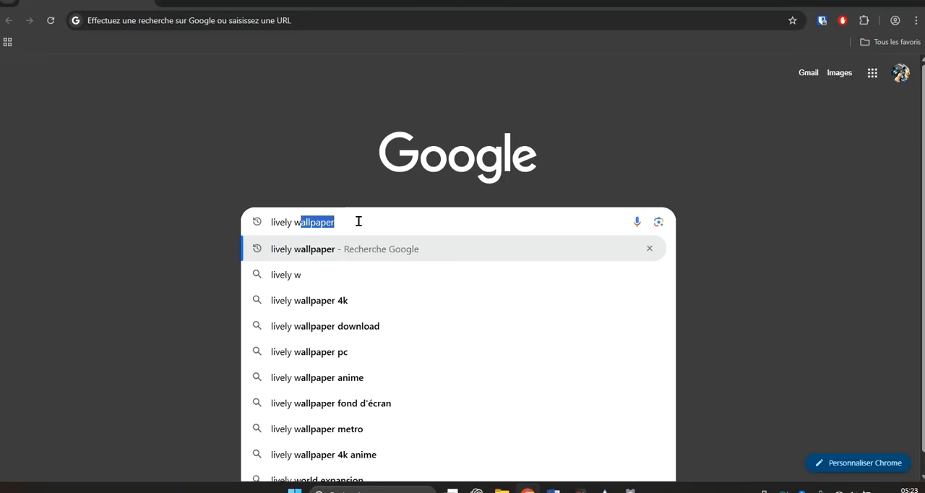
type("allpap")
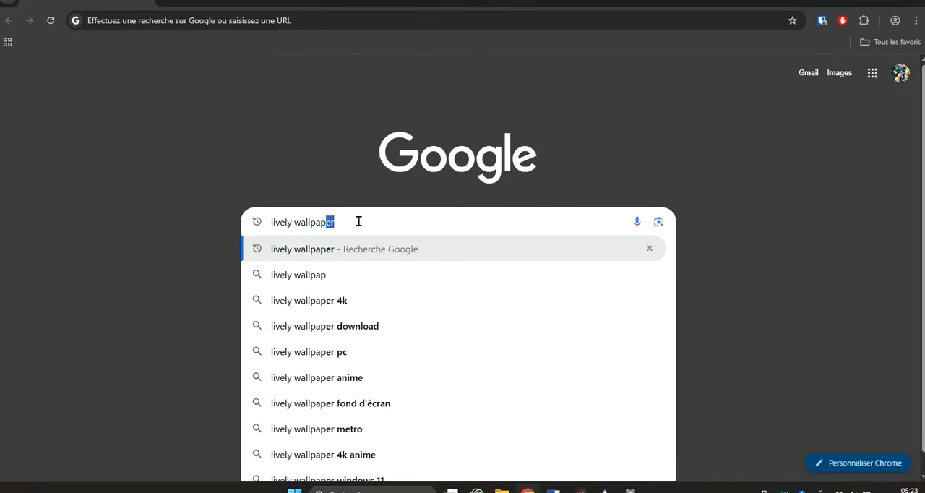
type("er")
key("Return")
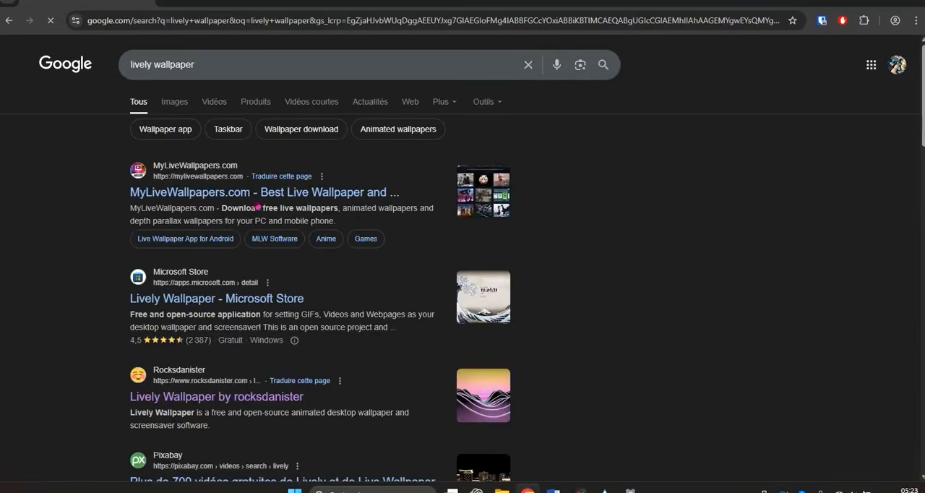
Open the rocksdanister.com Lively Wallpaper page, dismiss the translation offer and download the Windows 64-bit installer.
scroll(213, 365, "down", 1)
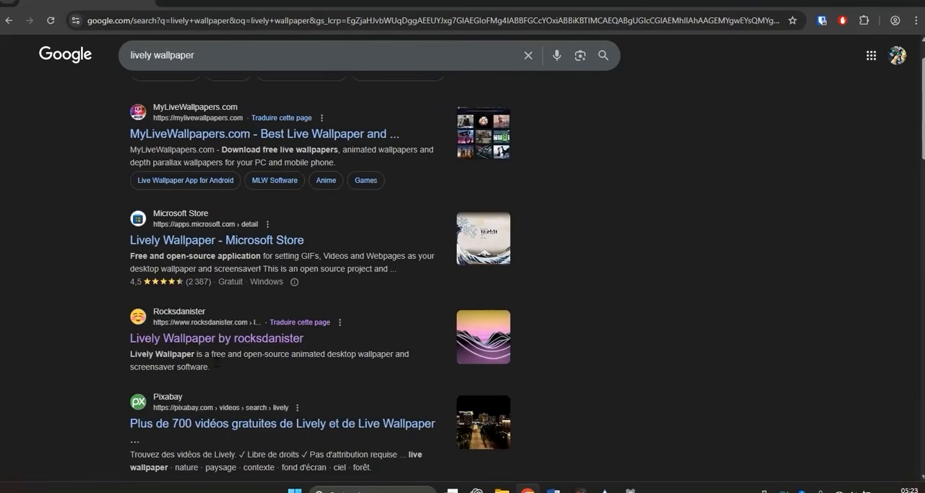
left_click(192, 344)
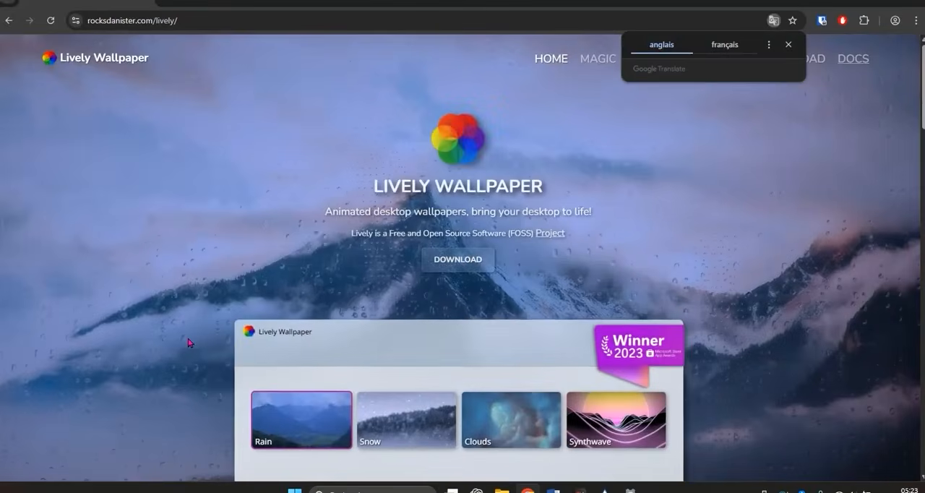
left_click(842, 106)
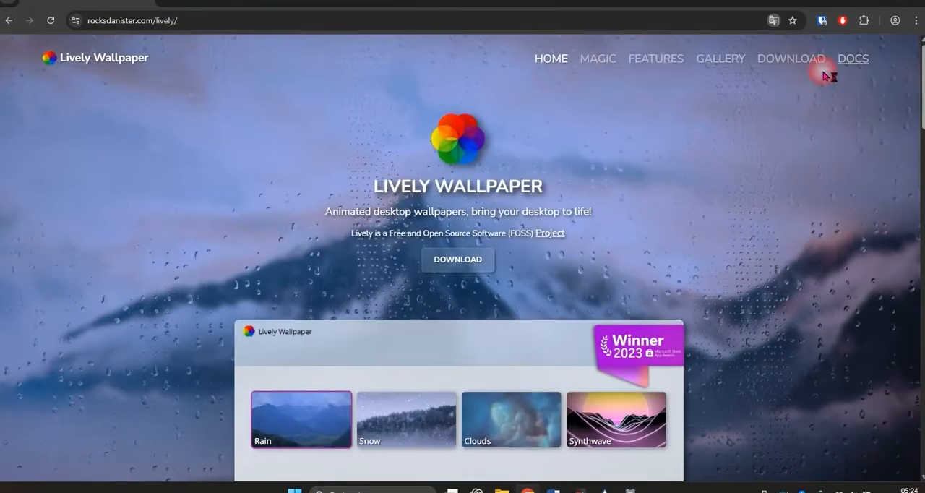
left_click(467, 265)
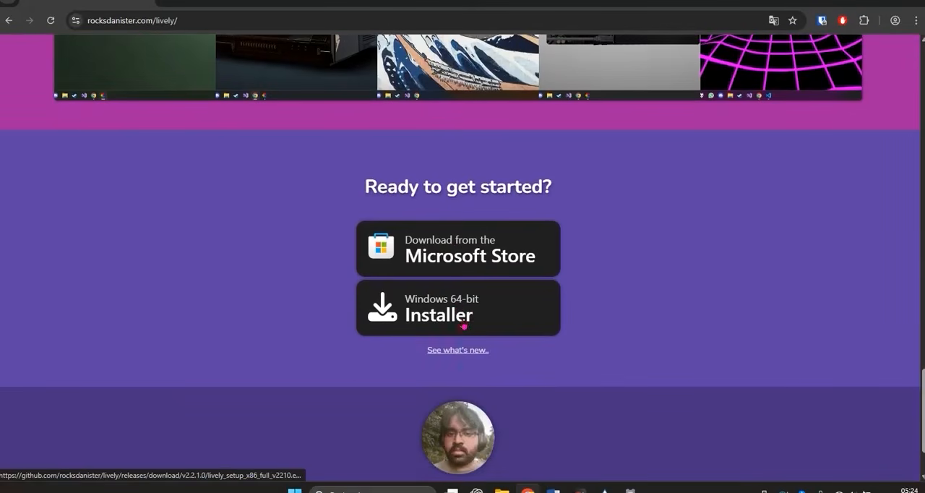
left_click(457, 311)
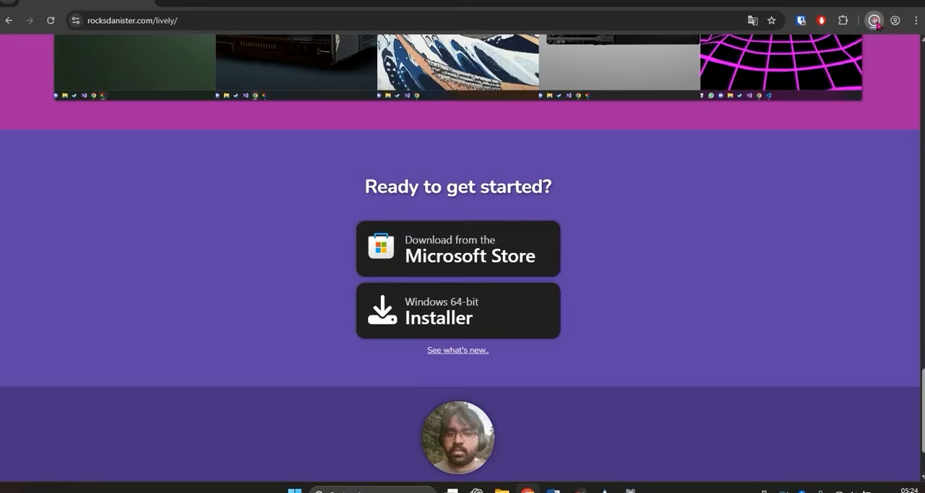
Show the finished download in its folder and launch the lively_setup_x86_full_v2210 (1) installer.
left_click(875, 21)
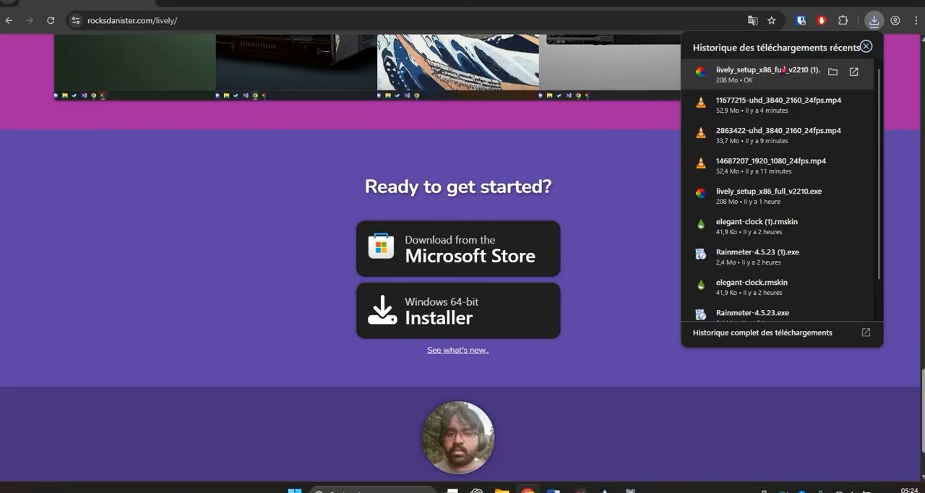
left_click(832, 73)
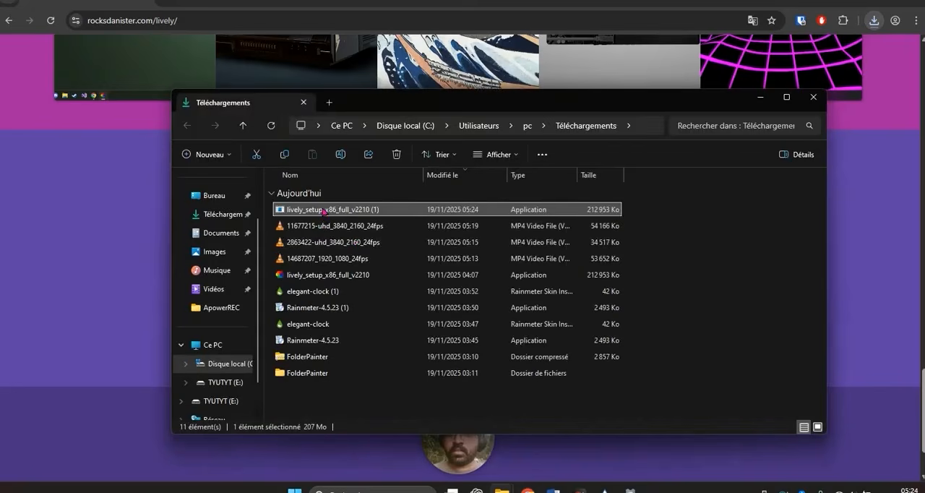
double_click(323, 210)
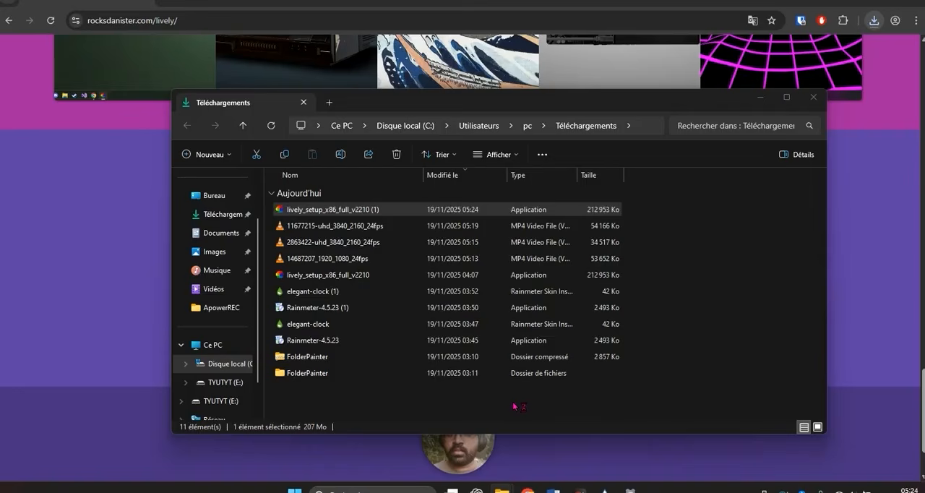
Run the lively_setup_x86_full_v2210 (1) installer from the downloads folder to install Lively Wallpaper.
left_click(377, 210)
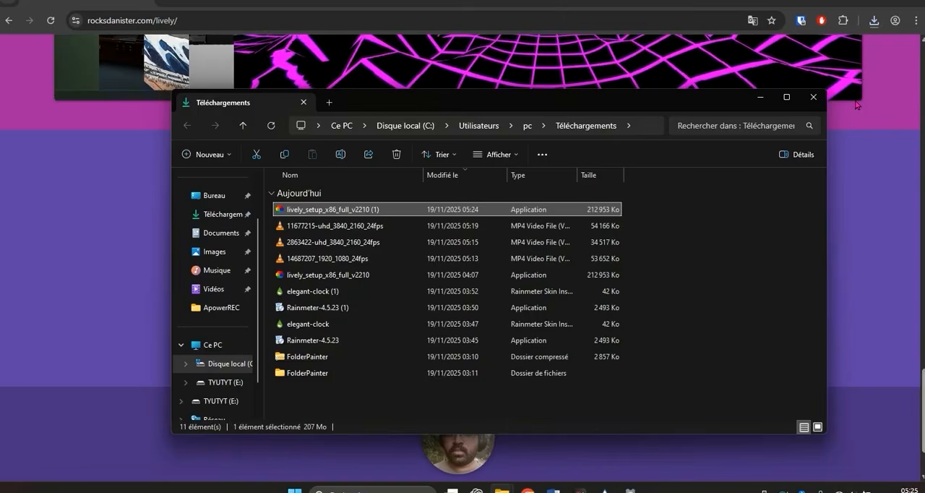
left_click(580, 490)
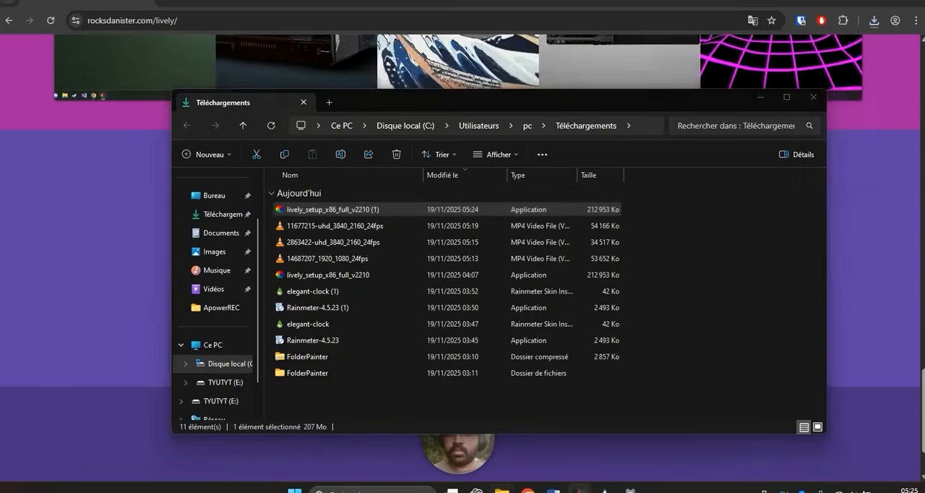
left_click(780, 110)
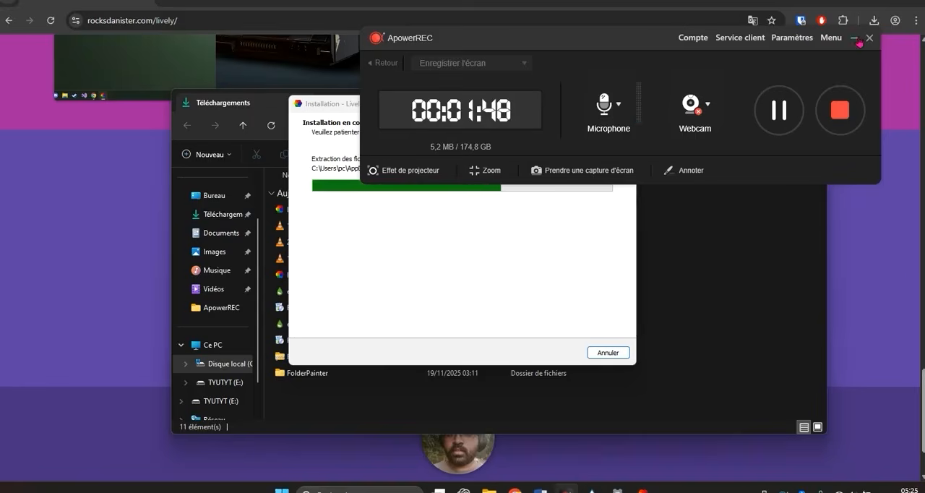
left_click(855, 39)
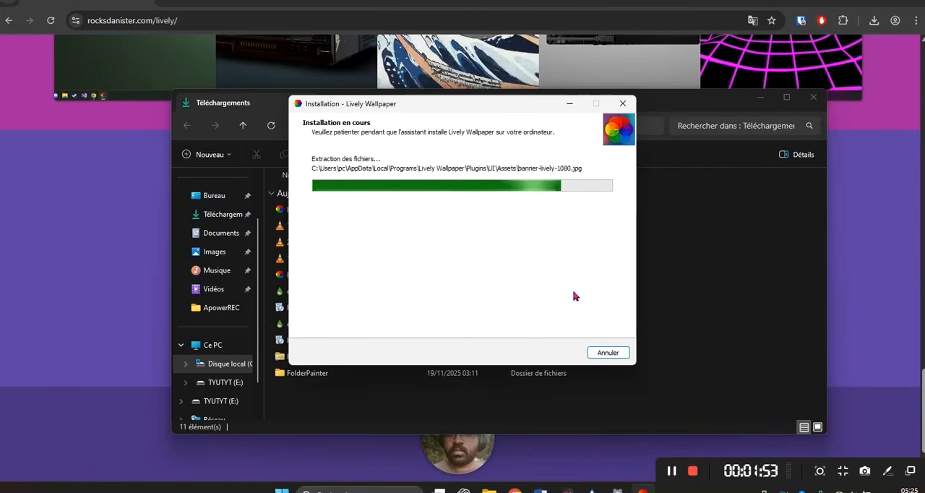
Minimize the downloads folder and browser to uncover the desktop, and finish the Lively Wallpaper installation with "Exécuter Lively Wallpaper" enabled.
left_click(761, 96)
left_click(859, 3)
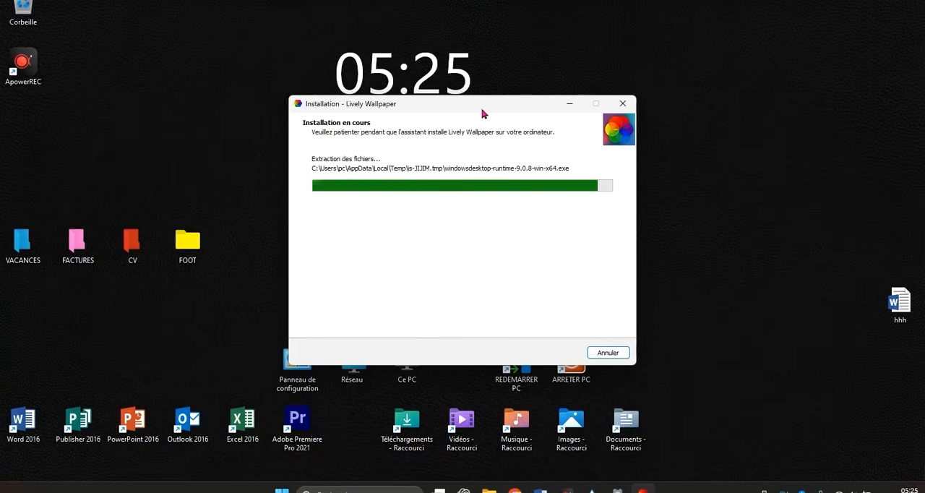
left_click_drag(498, 108, 795, 97)
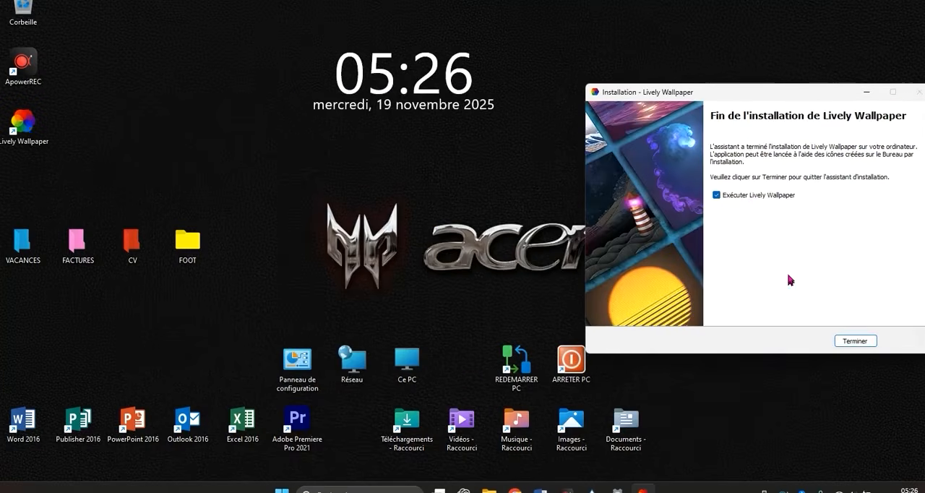
left_click(856, 342)
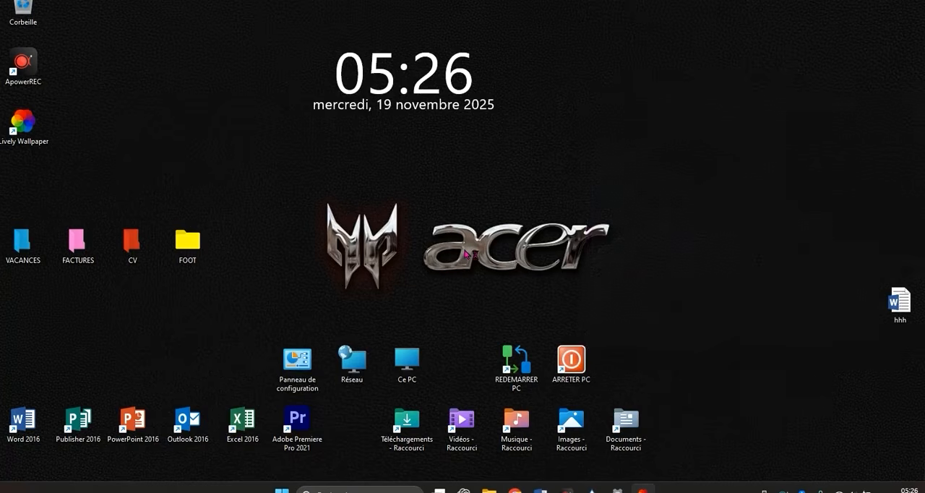
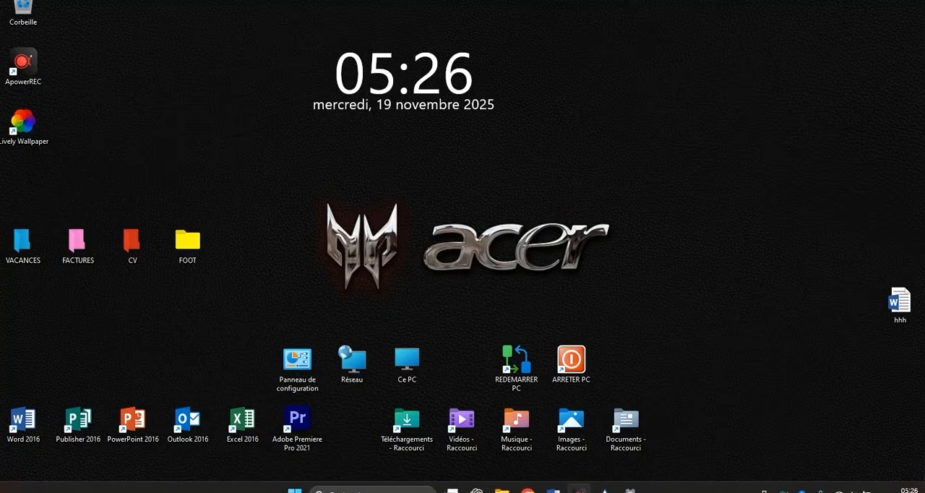
Minimize the ApowerREC recorder window and maximize the Lively Wallpaper library.
left_click(580, 490)
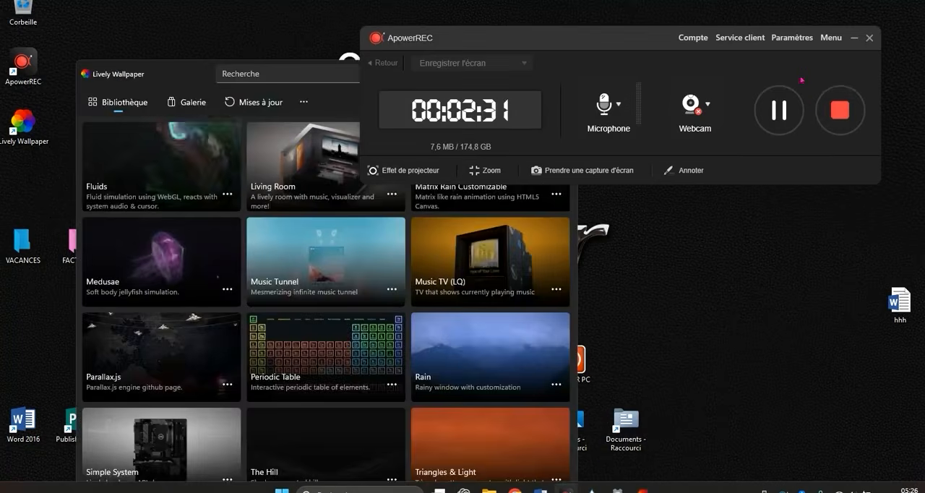
left_click(853, 36)
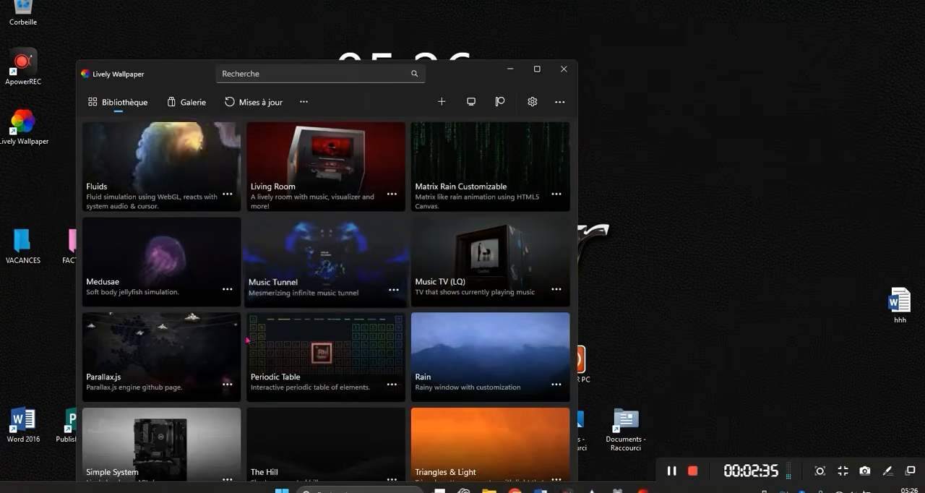
left_click(536, 68)
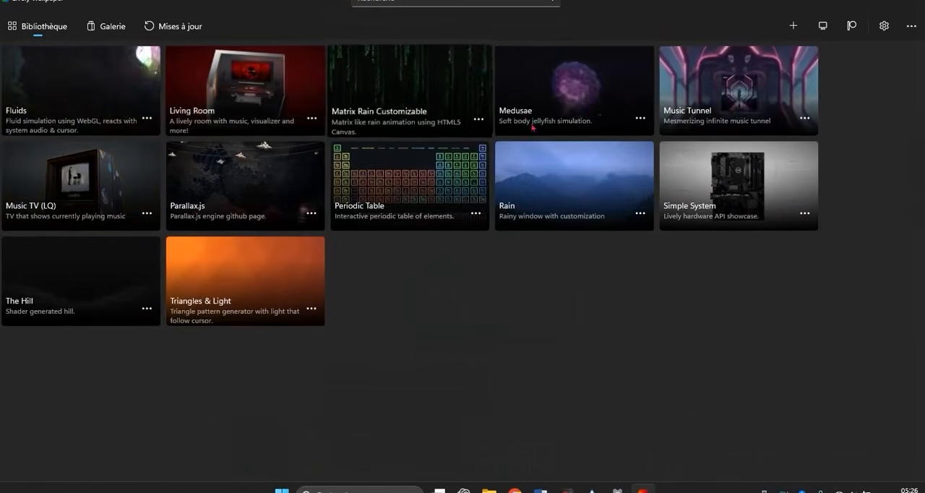
Set the Medusae jellyfish animation as the desktop wallpaper and minimize the library to view it.
left_click(643, 122)
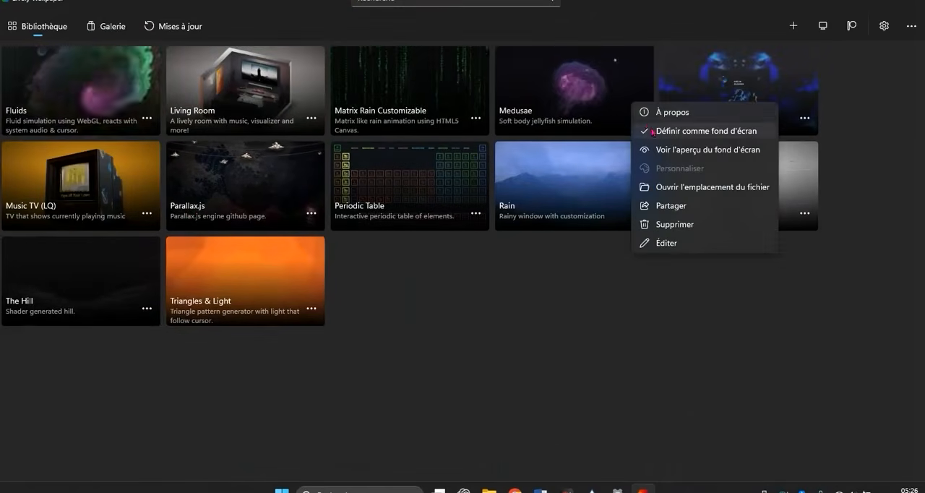
left_click(626, 339)
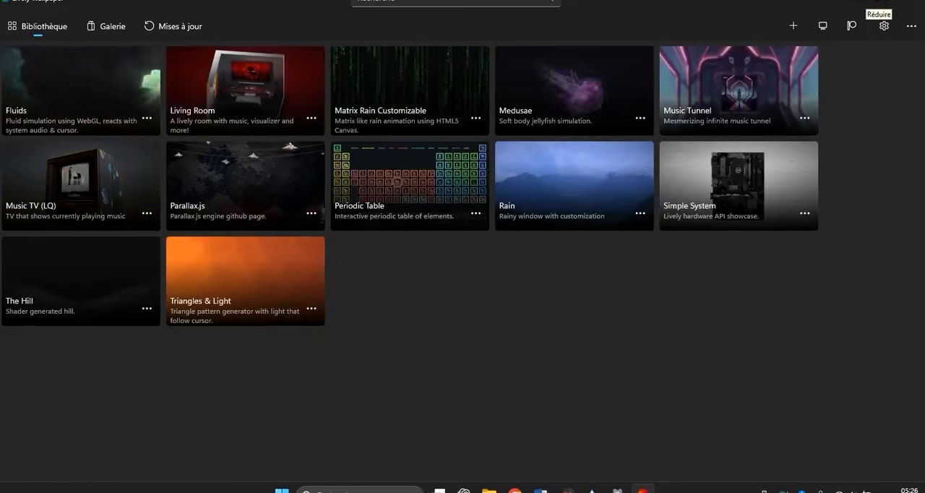
left_click(874, 0)
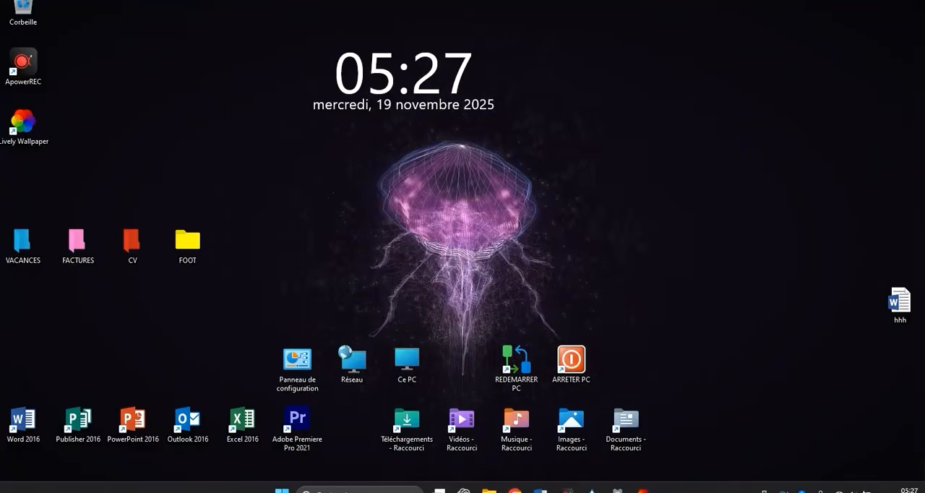
Set Matrix Rain Customizable as the desktop wallpaper in the Lively Wallpaper library and minimize the window to show the desktop.
left_click(642, 490)
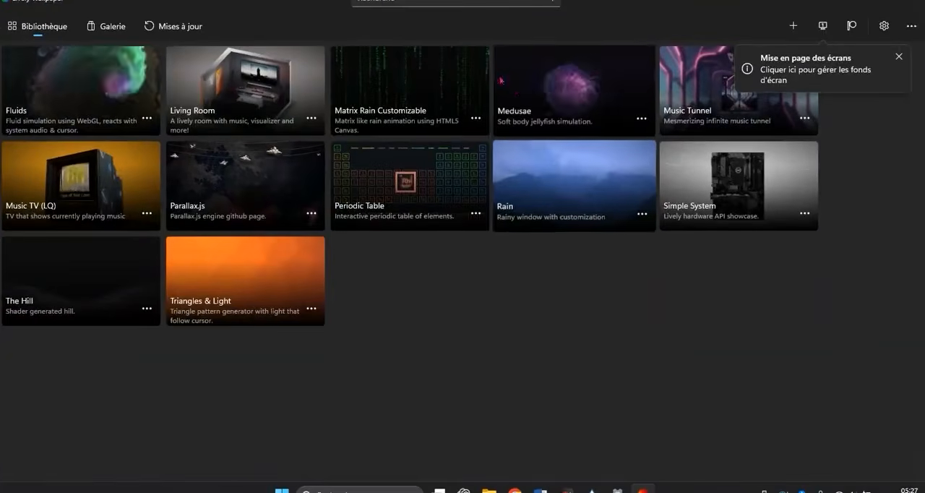
right_click(504, 101)
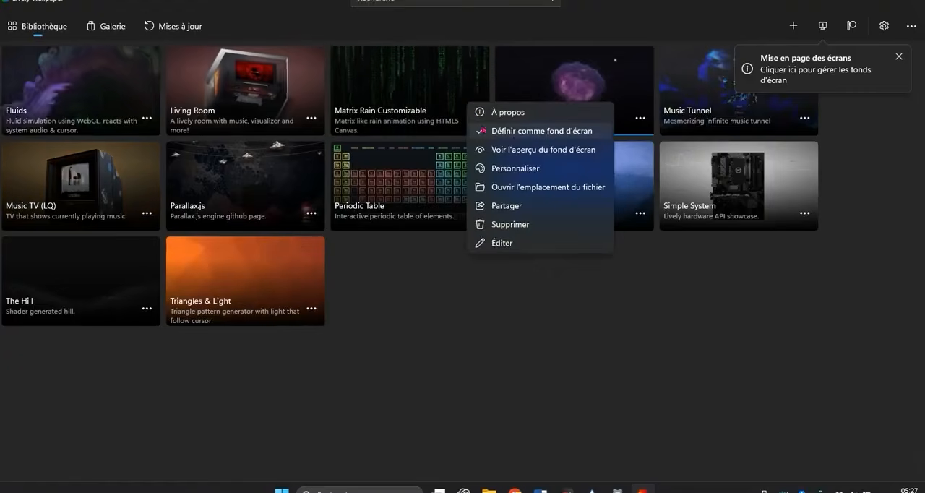
left_click(513, 135)
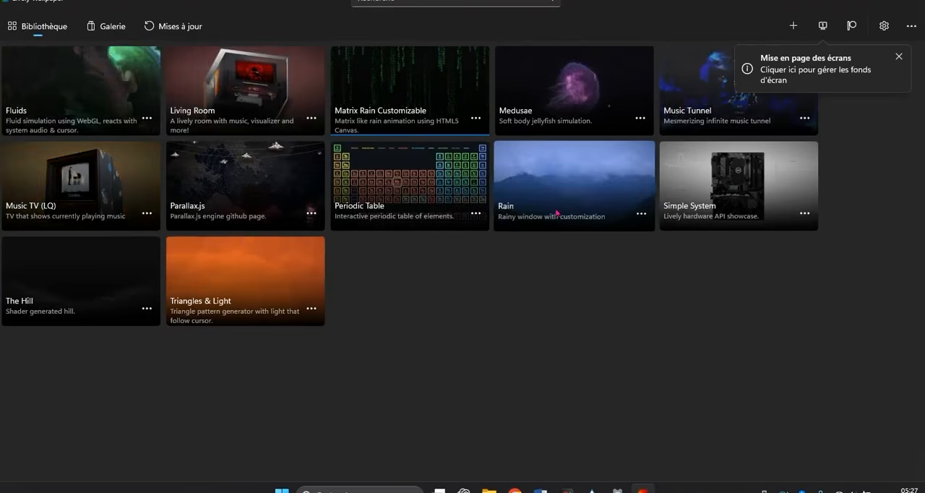
left_click(858, 1)
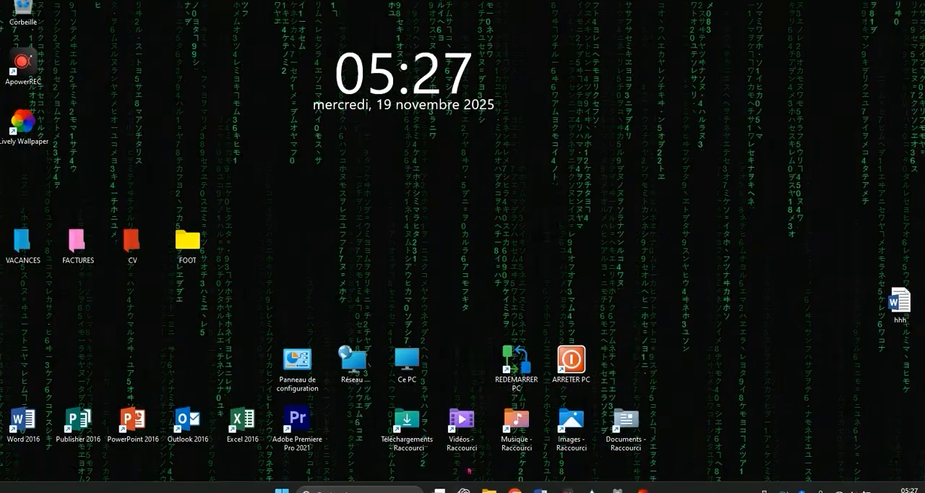
left_click(642, 488)
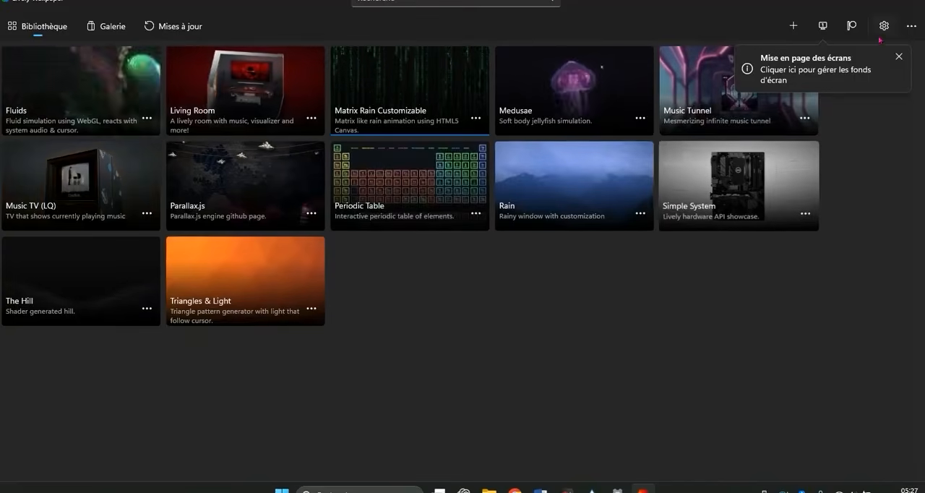
left_click(847, 2)
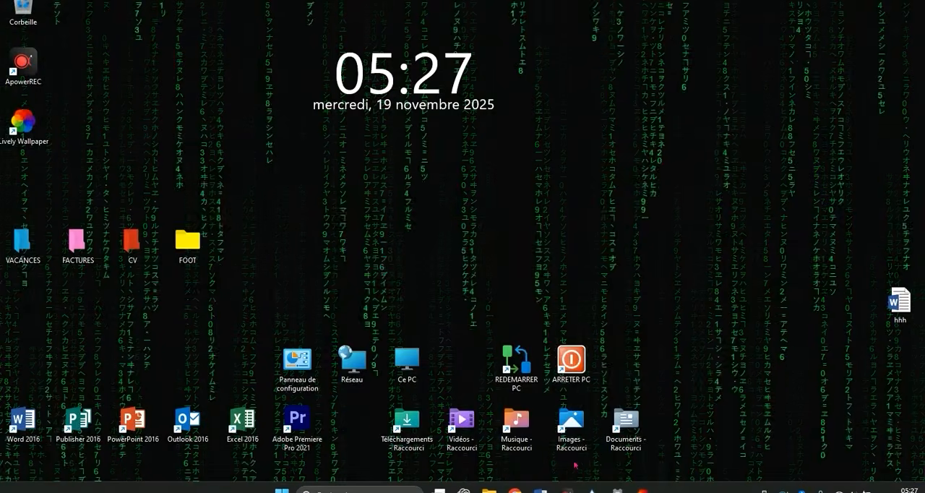
Switch to the browser, search for "pexels.com video" and open the Pexels free 4K stock videos page.
left_click(517, 490)
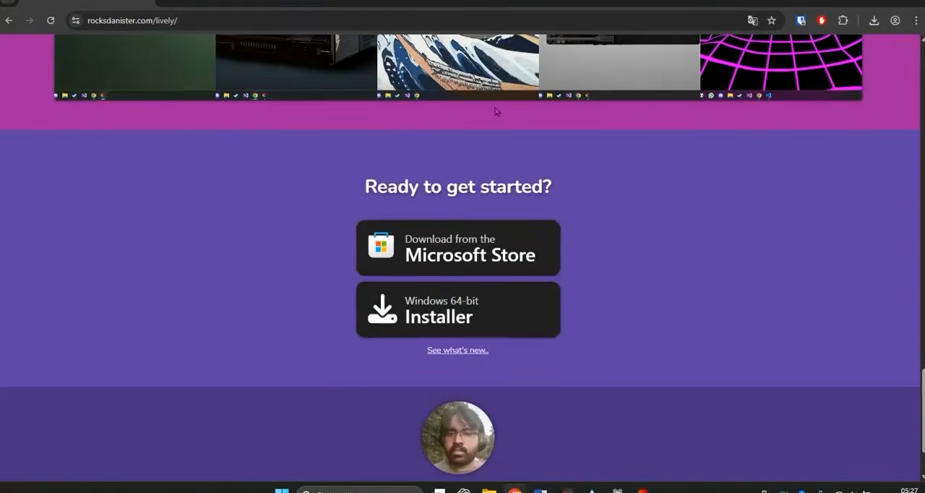
left_click(177, 20)
type("pe")
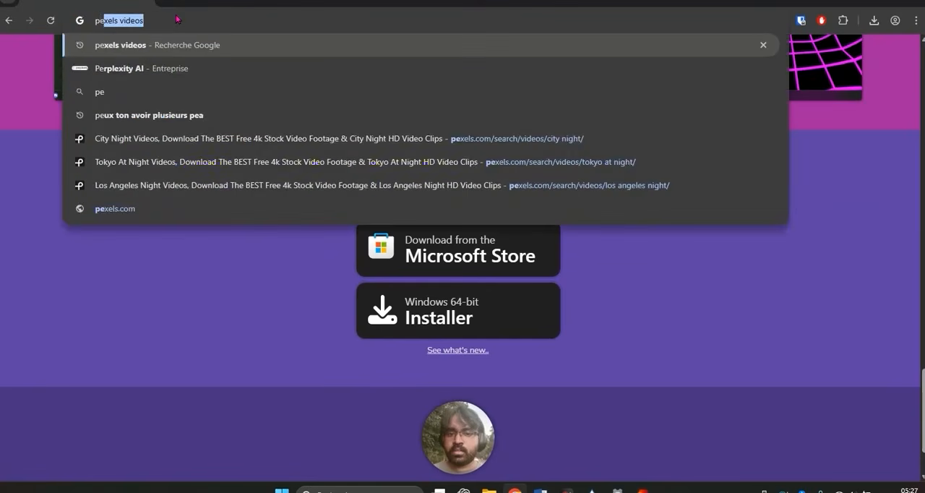
type("xels")
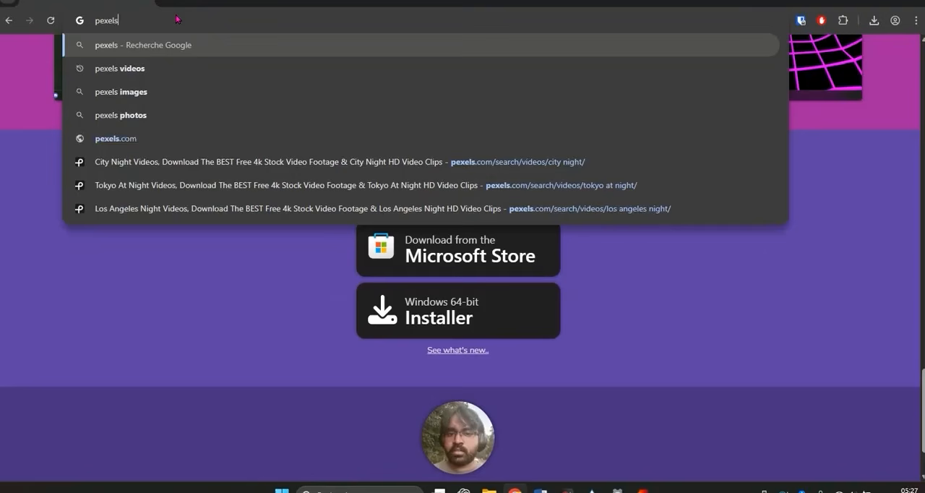
type(".com video")
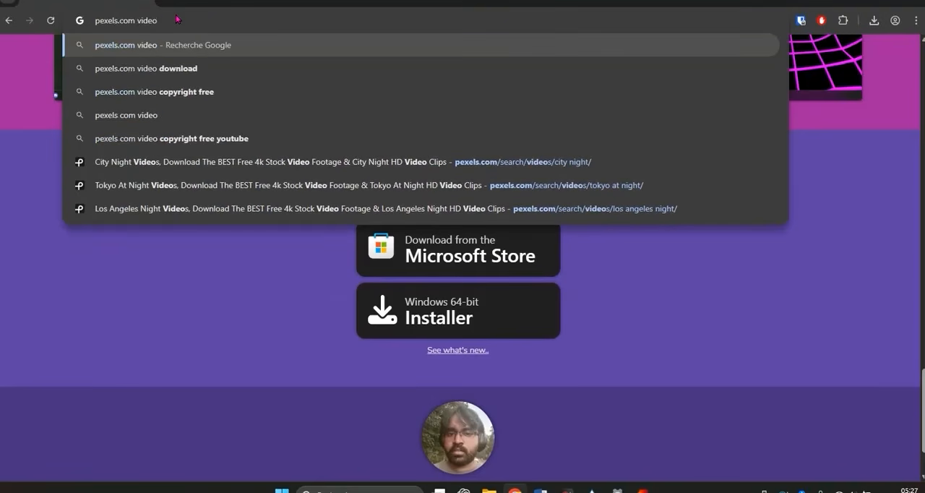
key("Return")
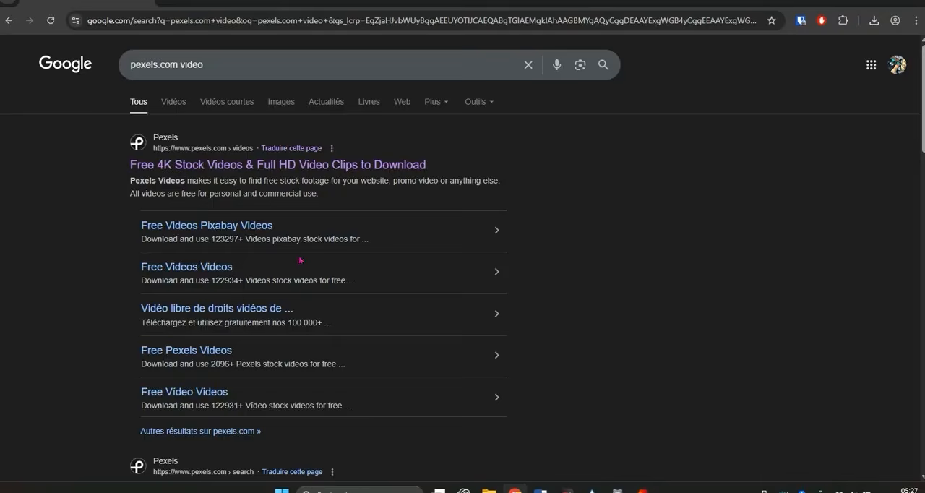
left_click(260, 163)
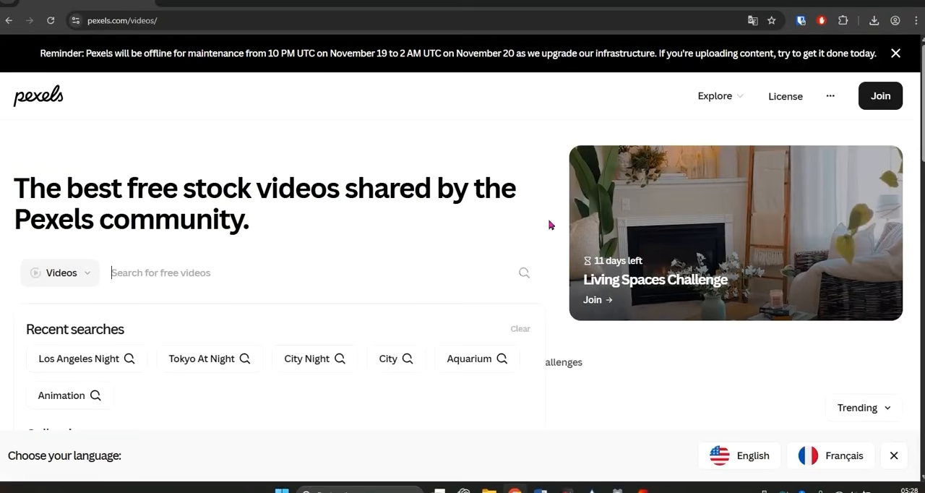
Search the Pexels free videos for "animation".
scroll(189, 286, "down", 3)
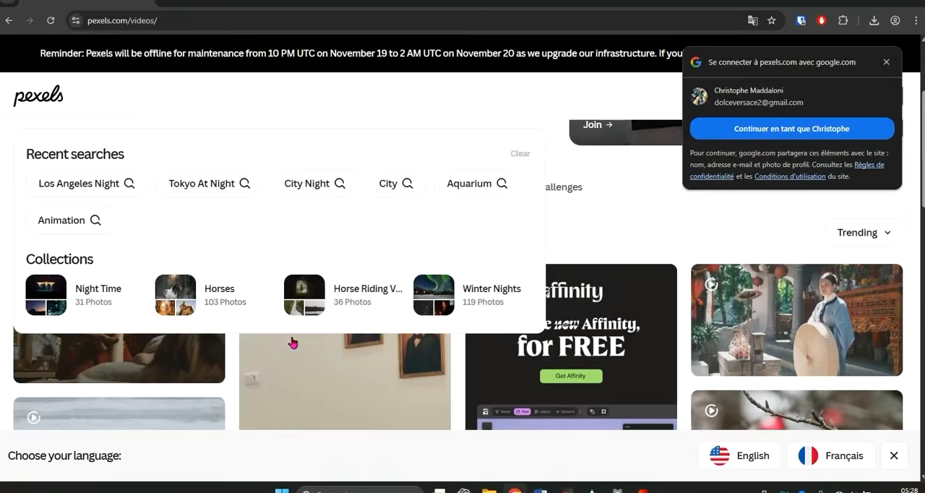
scroll(274, 317, "up", 3)
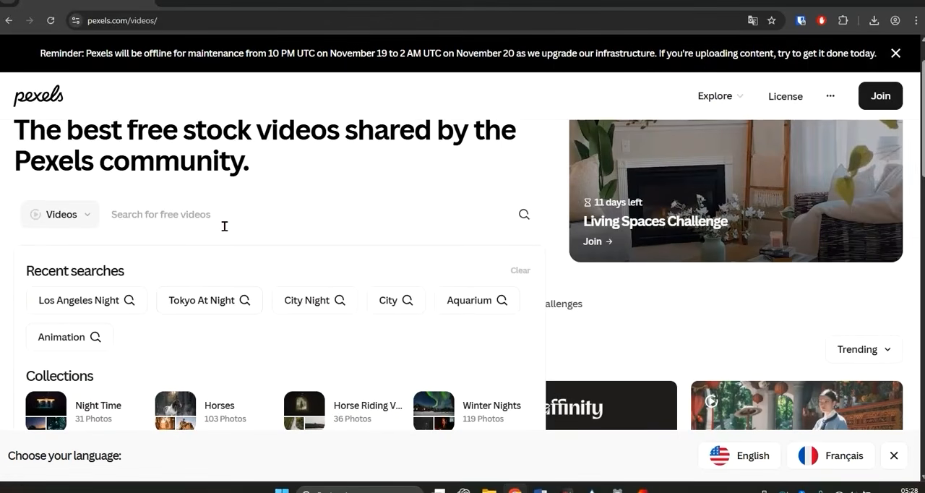
type("animation")
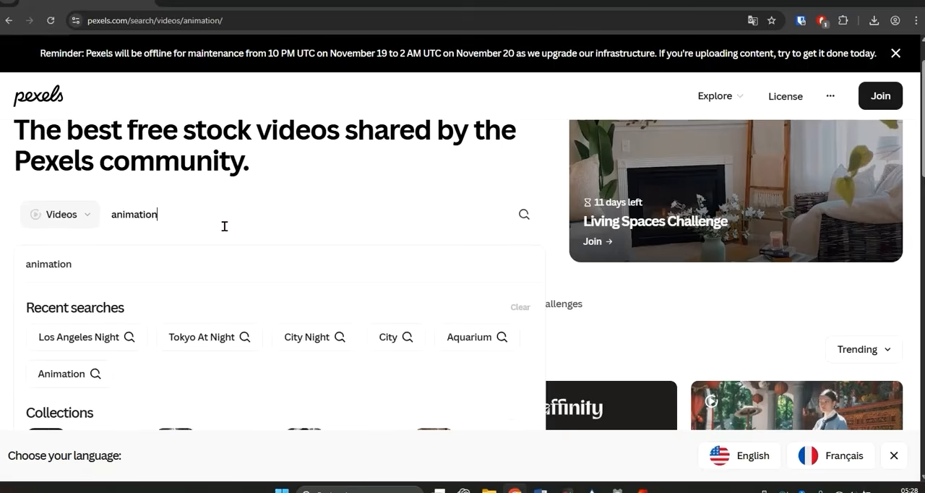
key("Return")
Download the purple and blue particle wave video from the animation results and dismiss the "Say Thanks!" dialog.
scroll(361, 306, "down", 1)
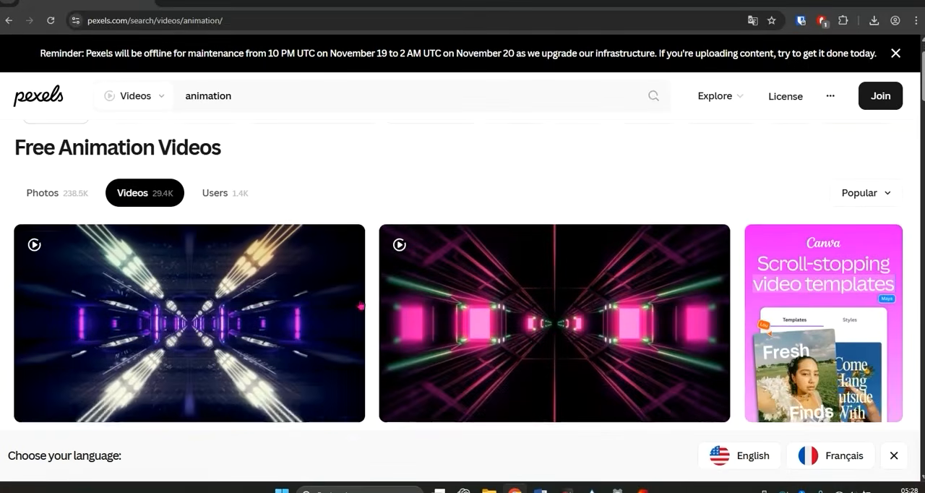
scroll(214, 311, "down", 1)
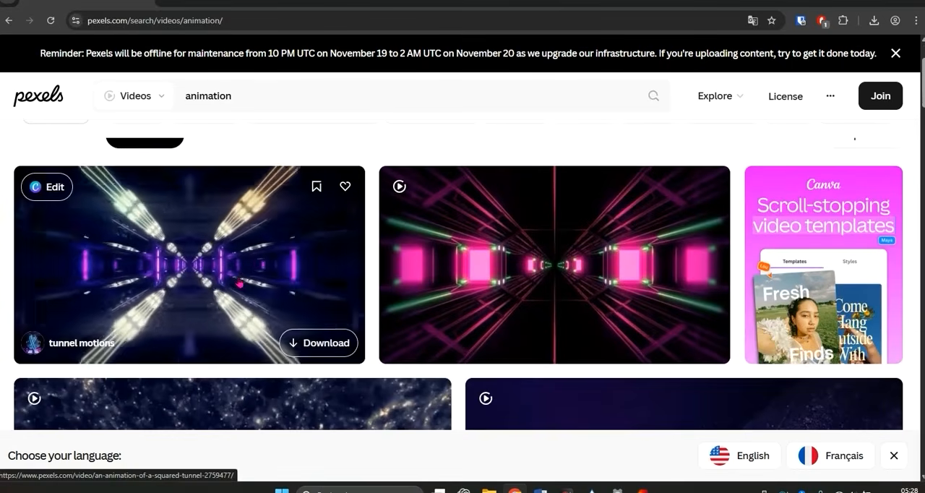
scroll(239, 283, "down", 2)
scroll(243, 276, "down", 2)
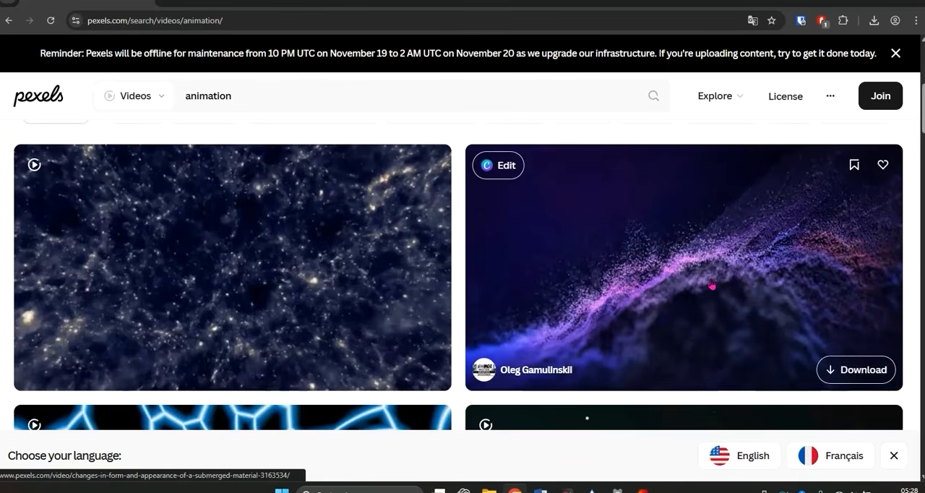
left_click(847, 369)
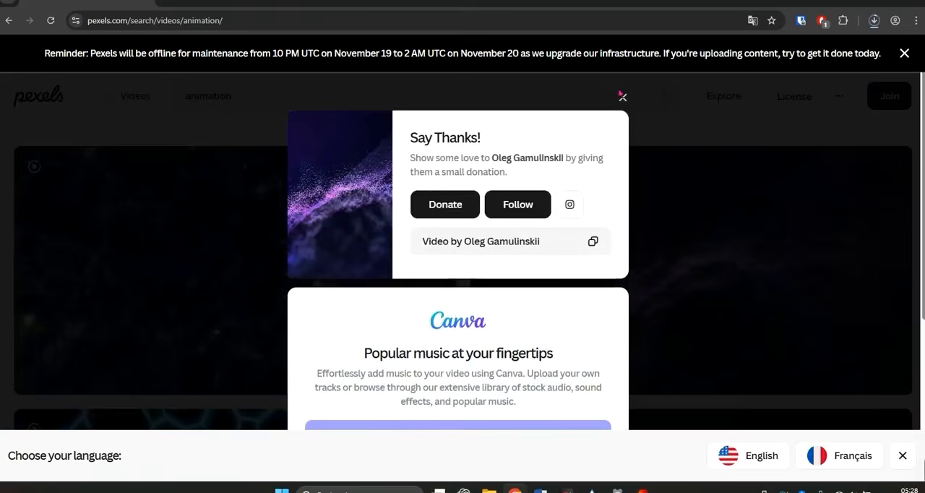
left_click(623, 96)
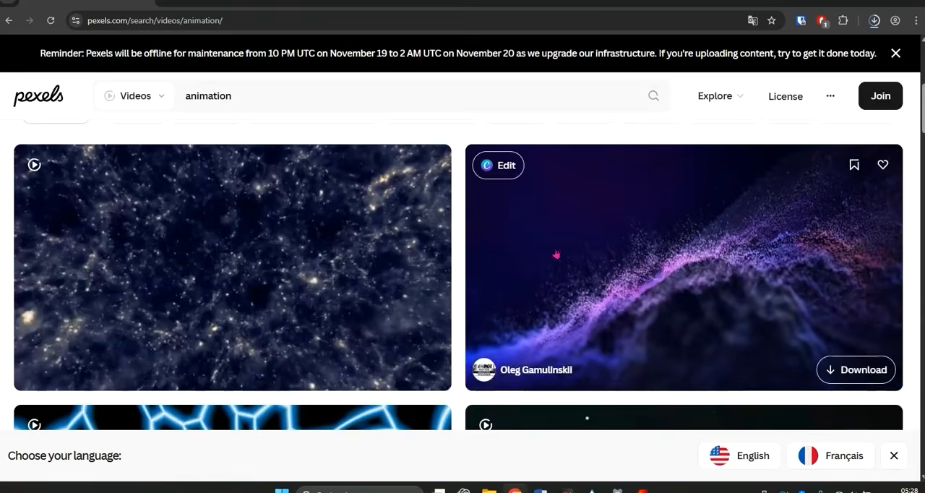
Browse further through the Pexels animation results to examine other videos suitable as an animated wallpaper.
scroll(355, 212, "down", 10)
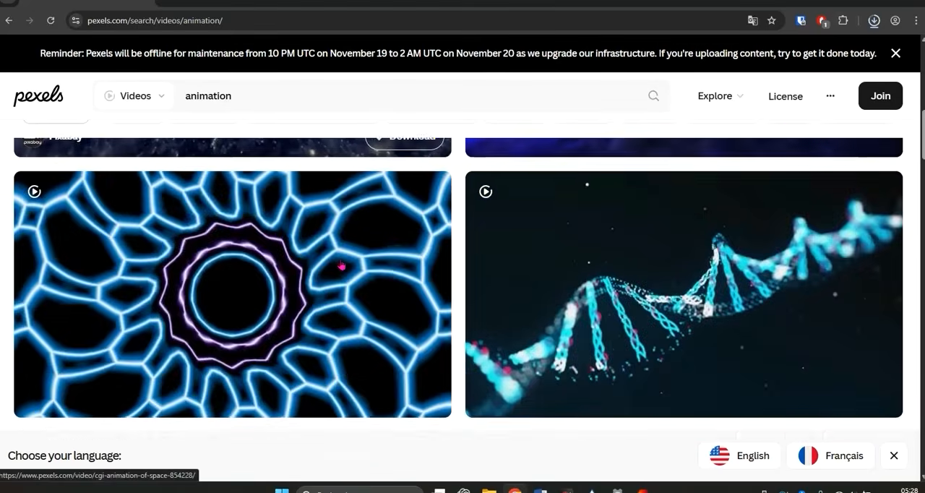
scroll(342, 267, "down", 15)
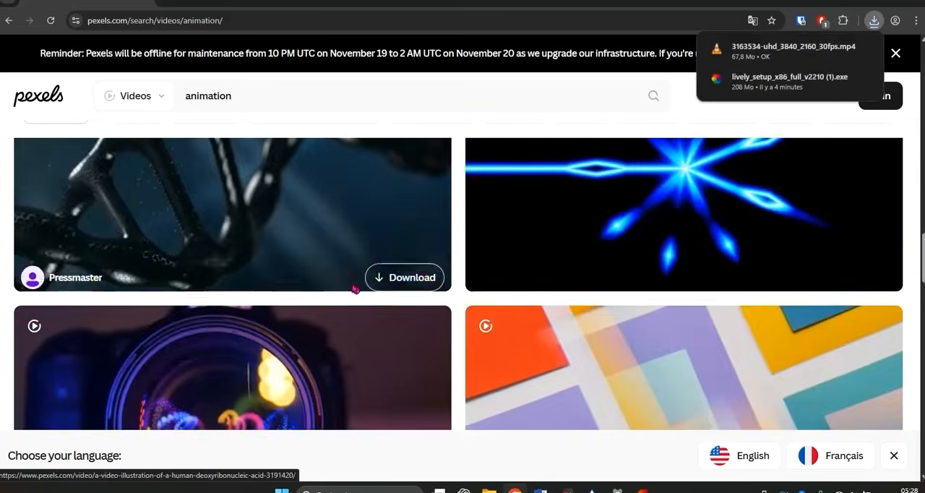
scroll(363, 297, "down", 15)
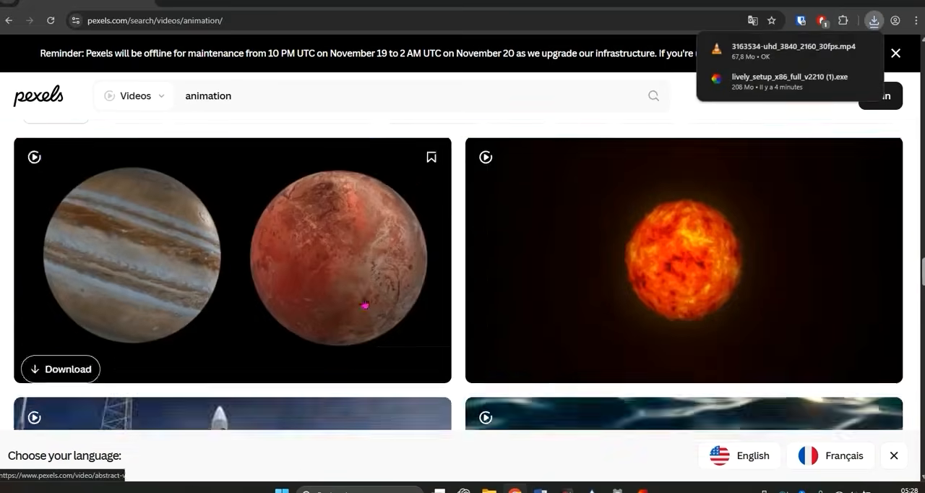
scroll(363, 303, "down", 3)
scroll(300, 255, "up", 2)
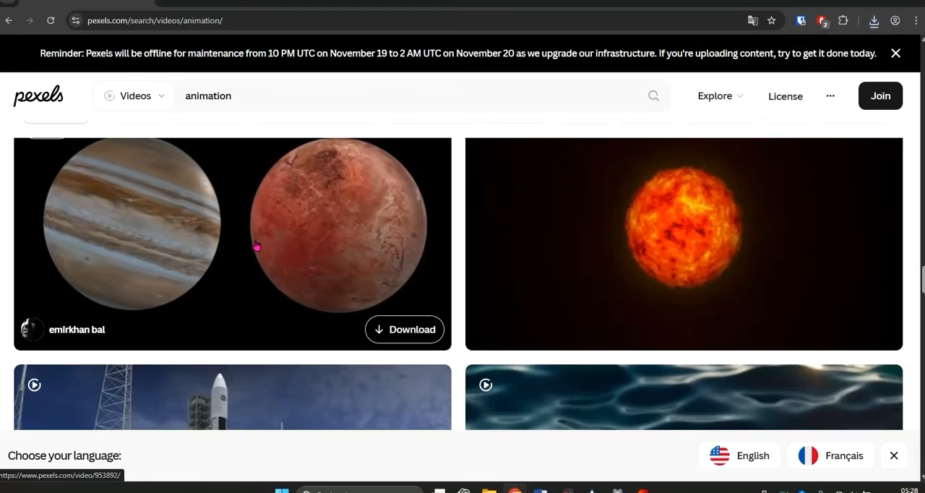
scroll(270, 274, "down", 9)
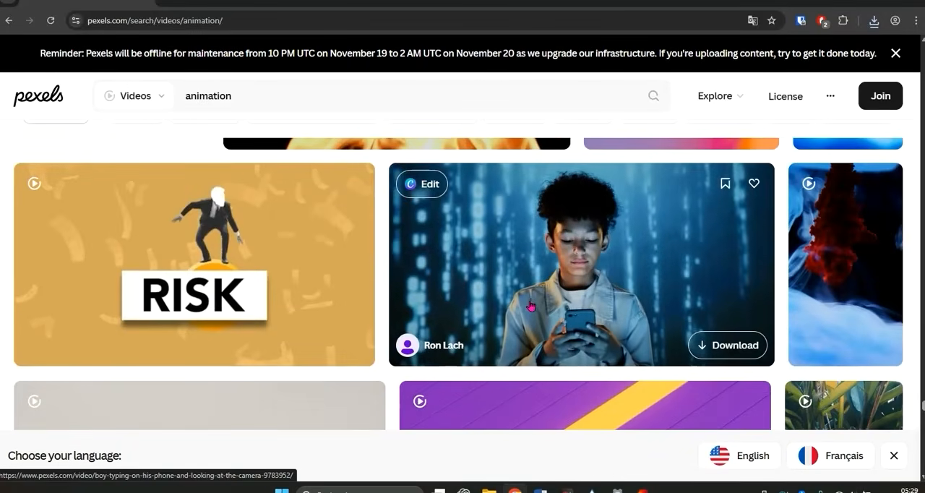
scroll(531, 307, "down", 12)
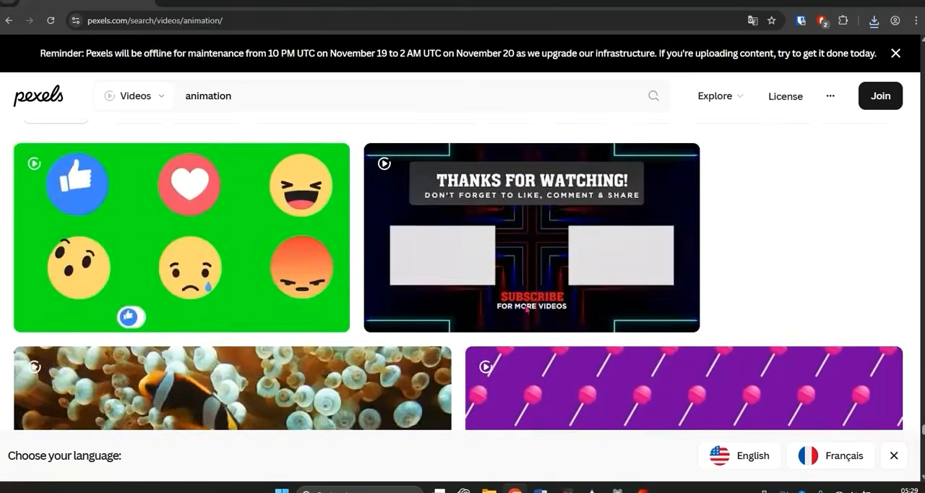
scroll(527, 307, "down", 15)
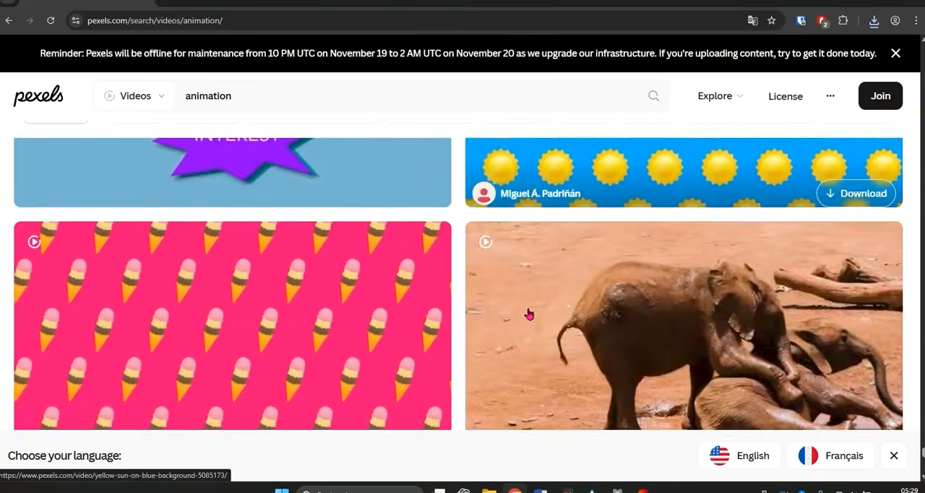
scroll(528, 313, "down", 10)
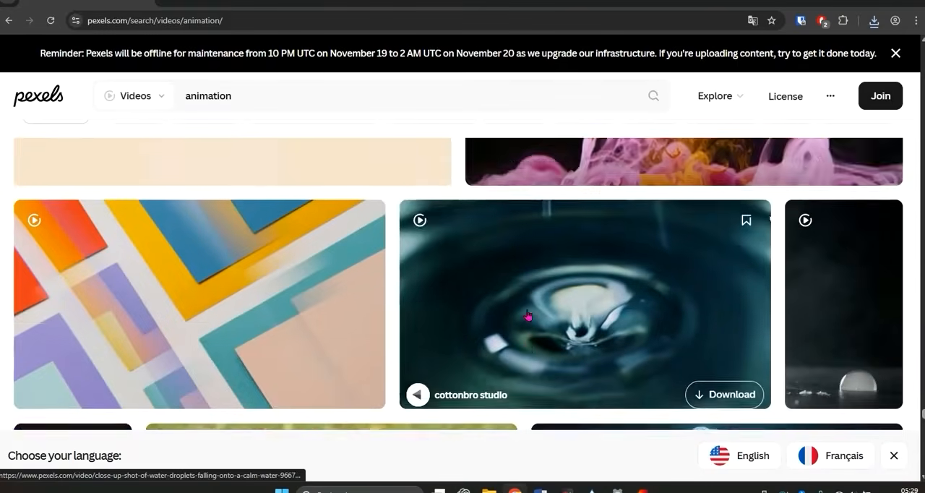
scroll(542, 316, "down", 5)
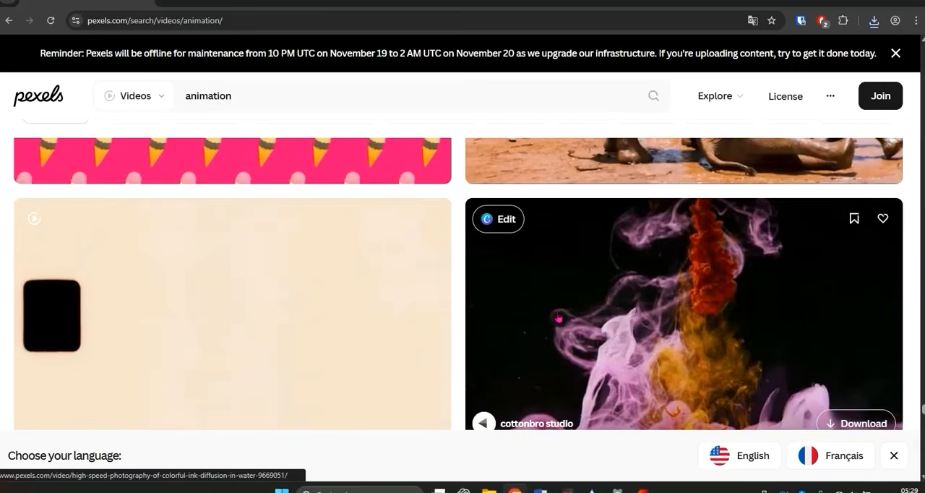
Download the abstract geometric animation video with the glowing purple square from the Pexels results and dismiss the "Say Thanks!" dialog.
scroll(558, 320, "down", 10)
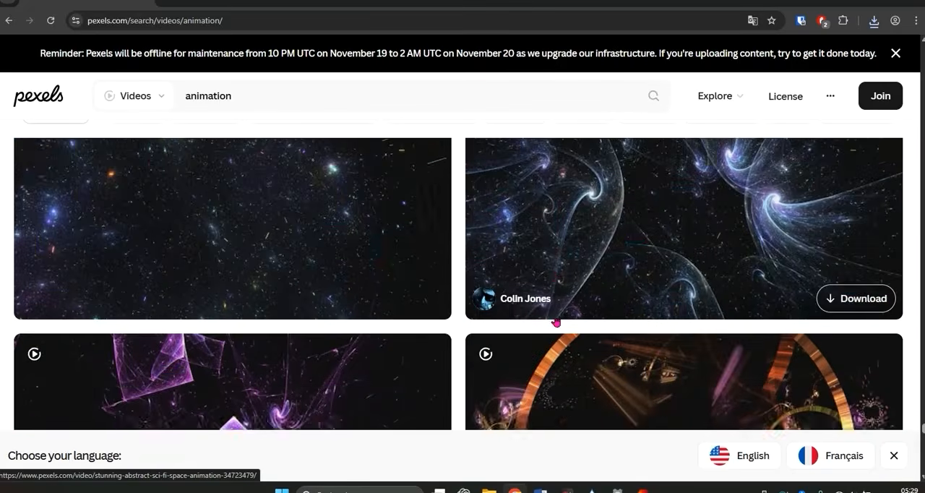
scroll(557, 322, "down", 2)
scroll(556, 322, "up", 4)
scroll(557, 323, "down", 2)
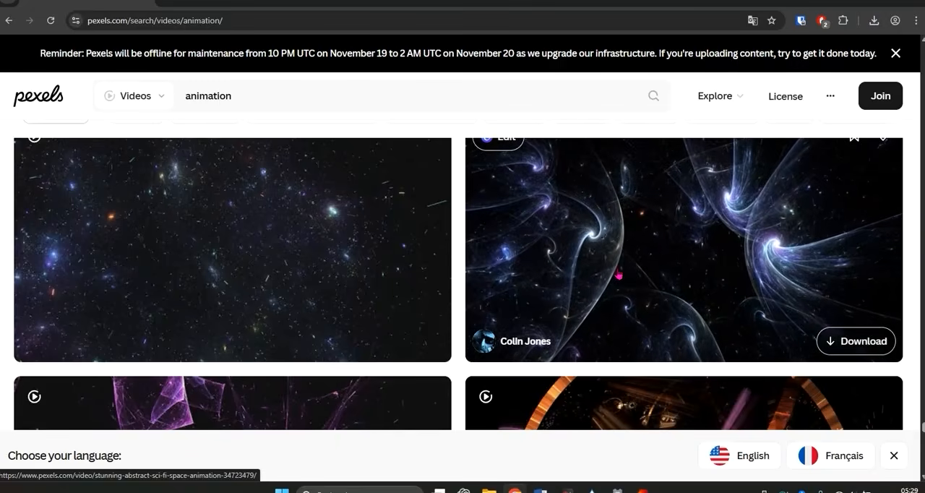
scroll(619, 275, "down", 2)
scroll(620, 290, "down", 1)
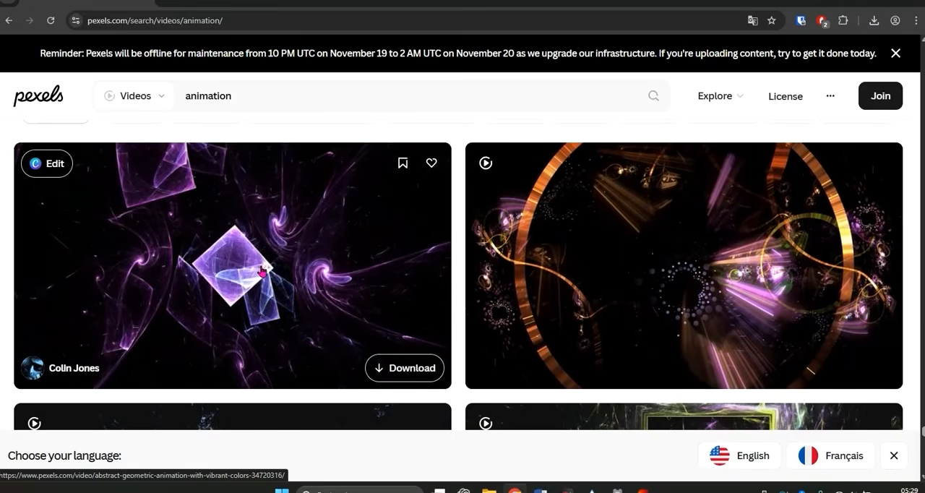
scroll(261, 271, "down", 3)
scroll(326, 289, "up", 2)
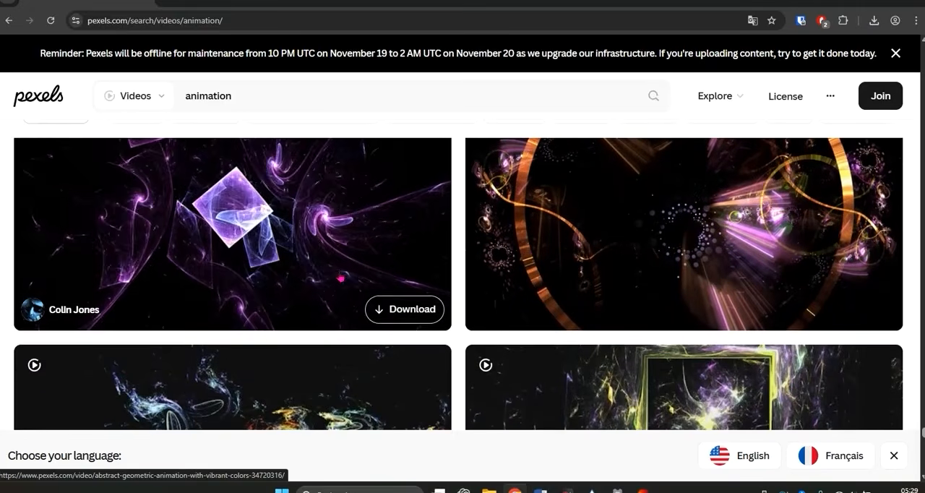
left_click(389, 308)
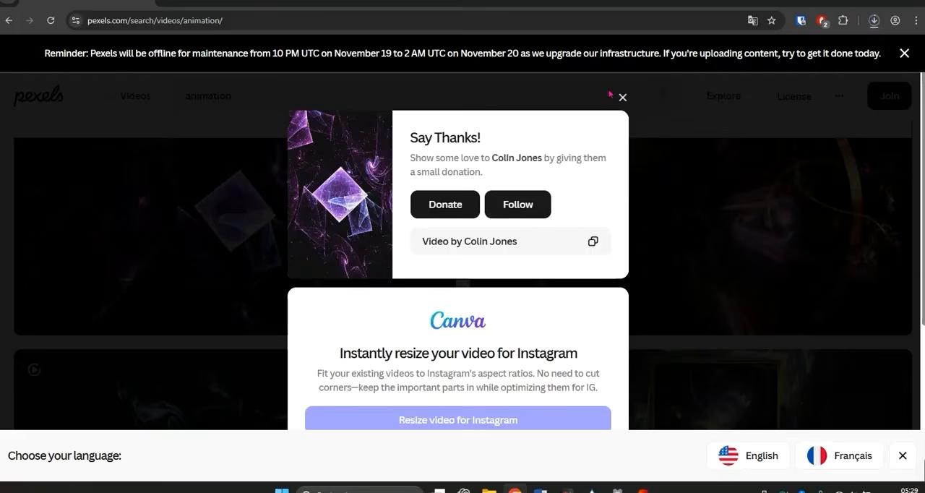
left_click(623, 98)
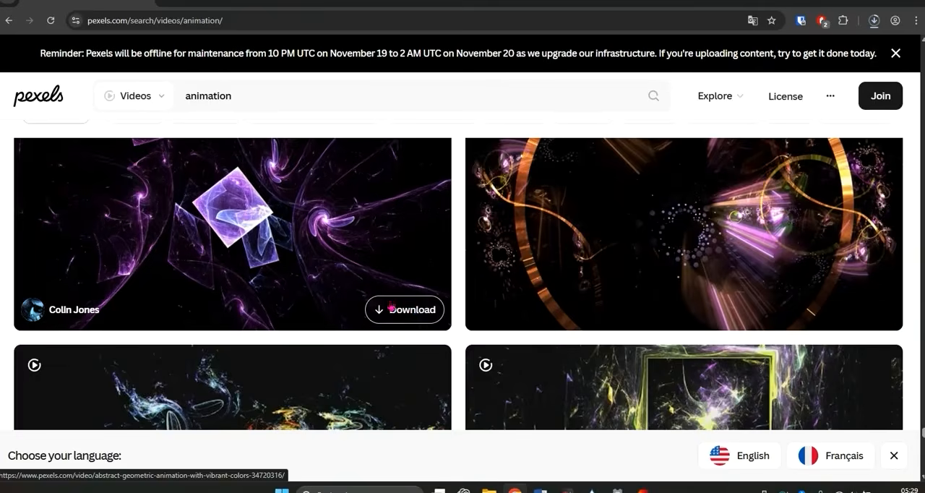
Download the abstract magenta light wisps video from the animation results and dismiss the "Say Thanks!" dialog.
scroll(417, 311, "down", 5)
scroll(418, 312, "down", 9)
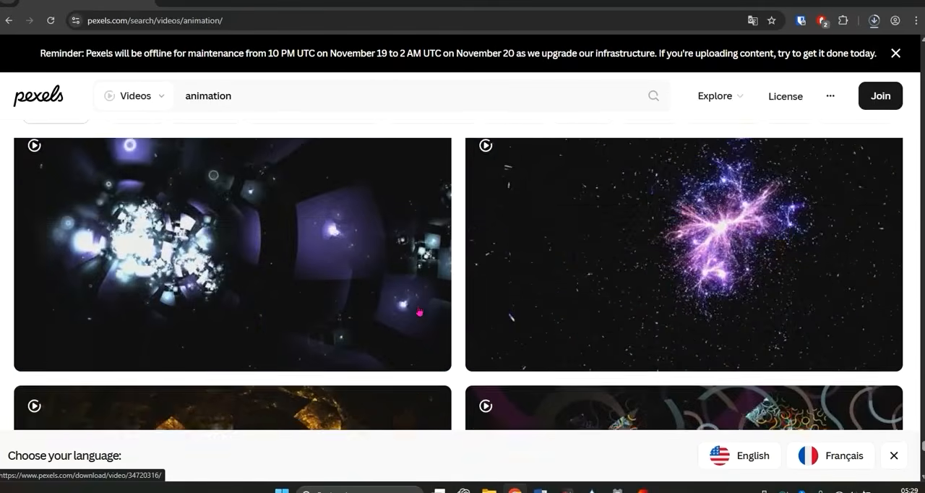
scroll(420, 313, "down", 8)
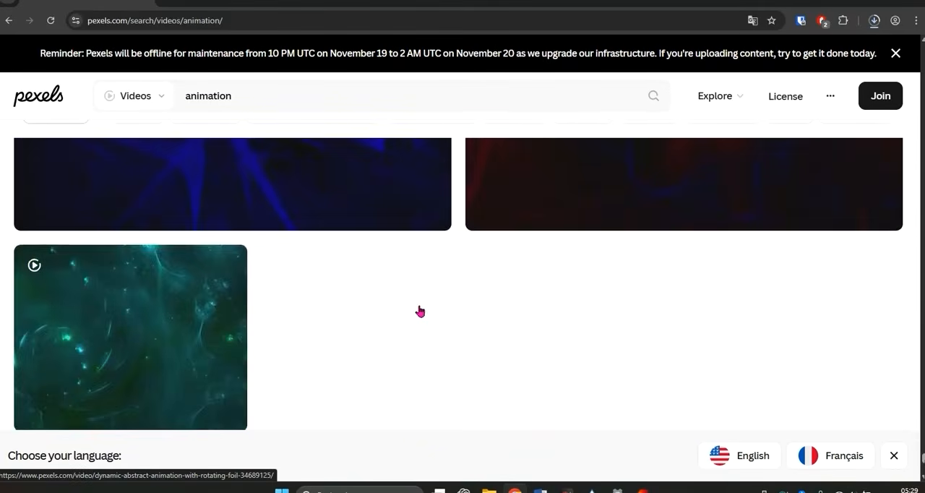
scroll(420, 311, "up", 2)
scroll(420, 312, "up", 3)
scroll(420, 311, "down", 2)
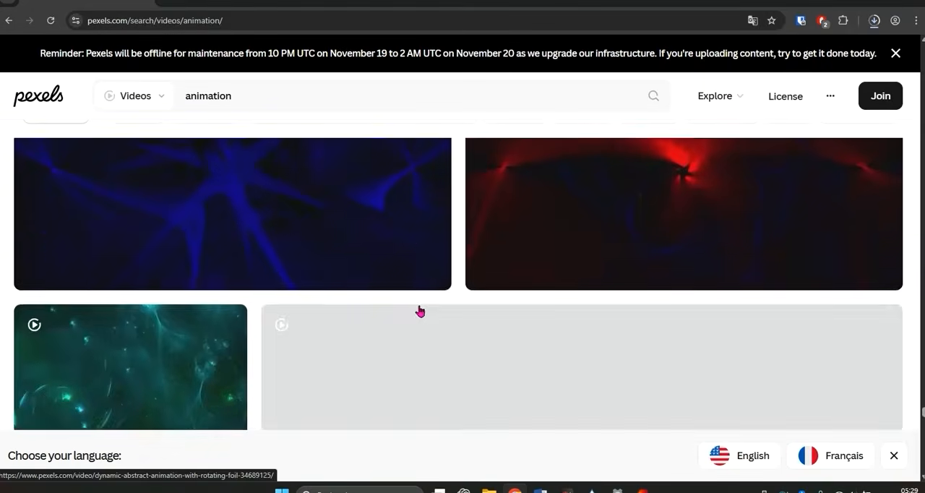
scroll(420, 312, "up", 4)
scroll(420, 312, "down", 12)
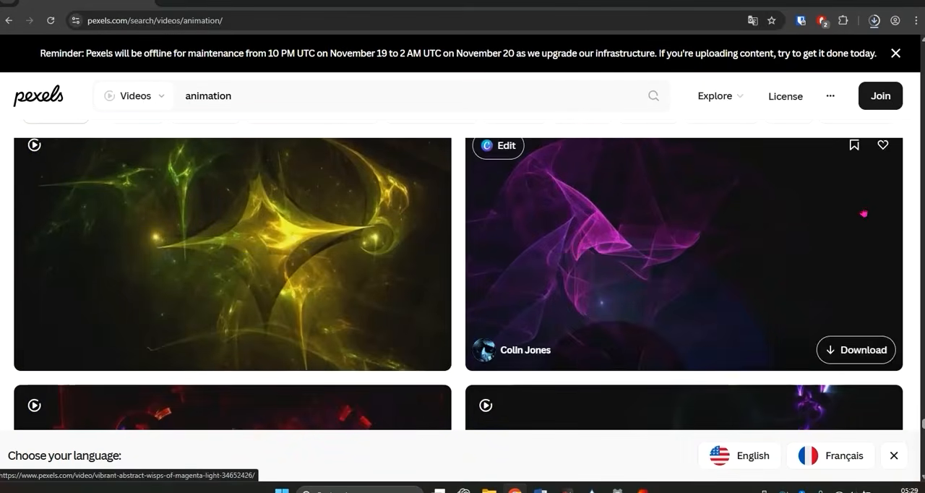
left_click(863, 353)
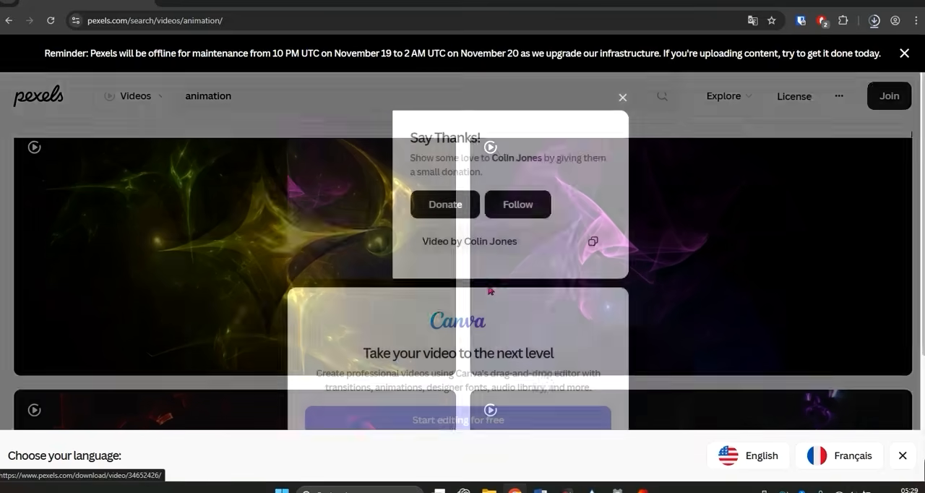
left_click(622, 96)
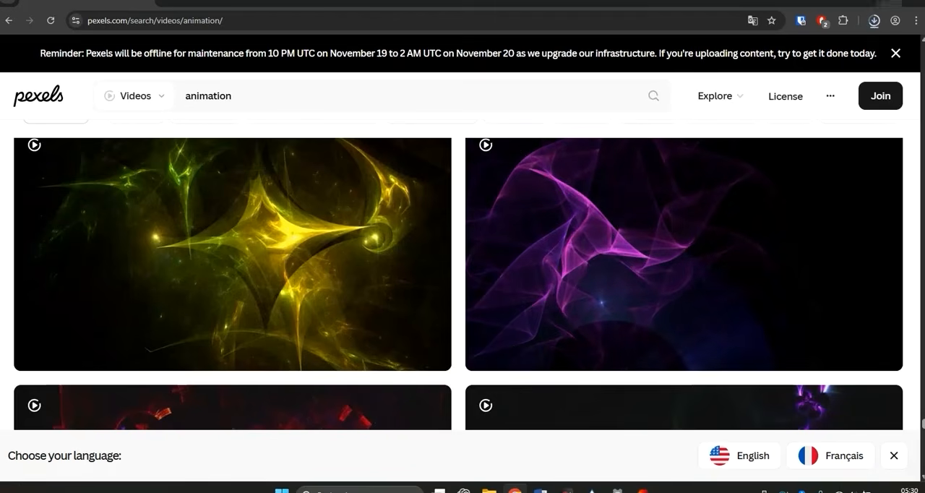
Minimize the browser and open the Téléchargements folder to check the downloaded video files.
left_click(863, 3)
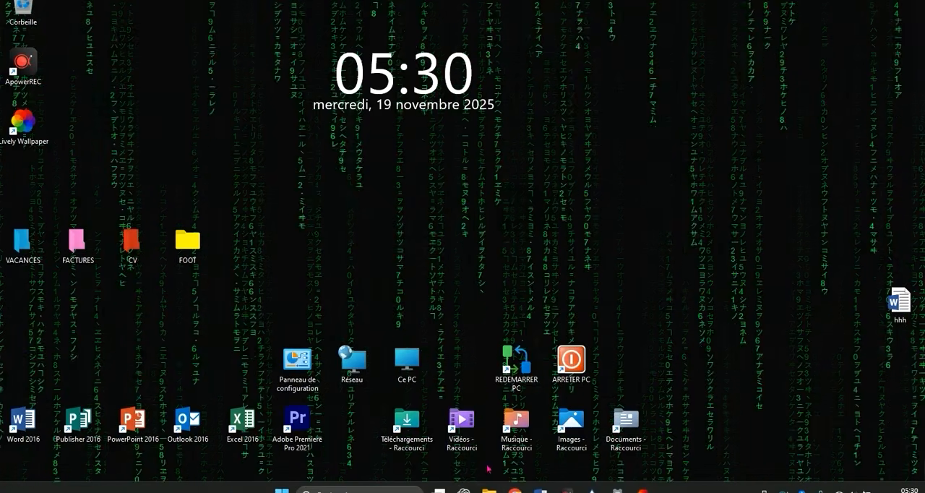
mouse_move(489, 491)
left_click(440, 422)
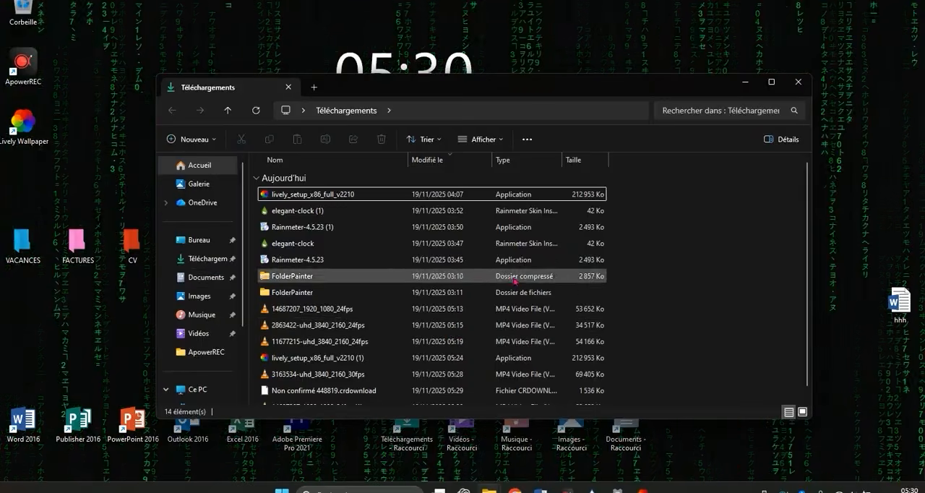
Switch to Lively Wallpaper and add the downloaded video 14717649_1920_1080_24fps to its library, keeping the default title.
left_click(642, 490)
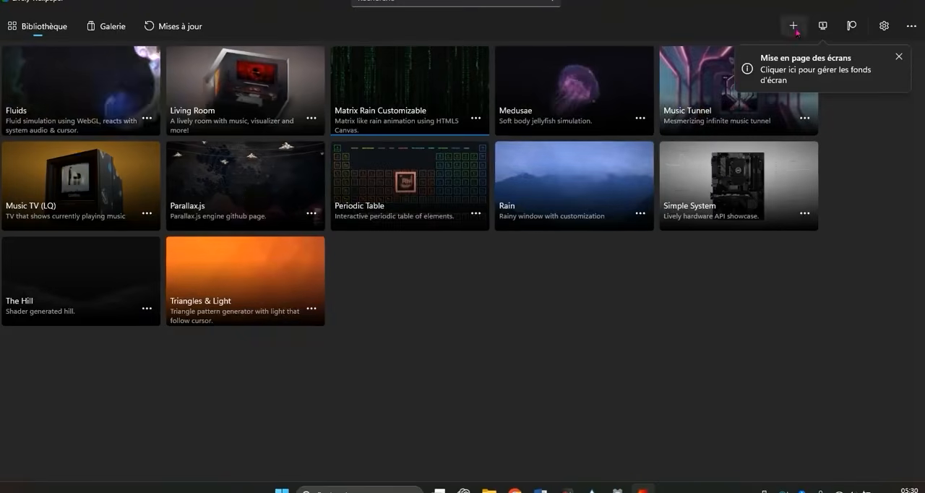
left_click(897, 57)
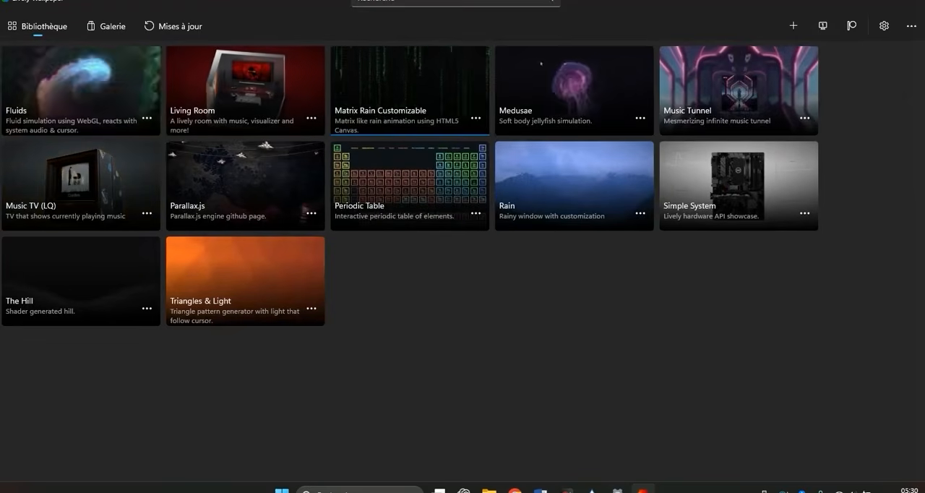
left_click(795, 27)
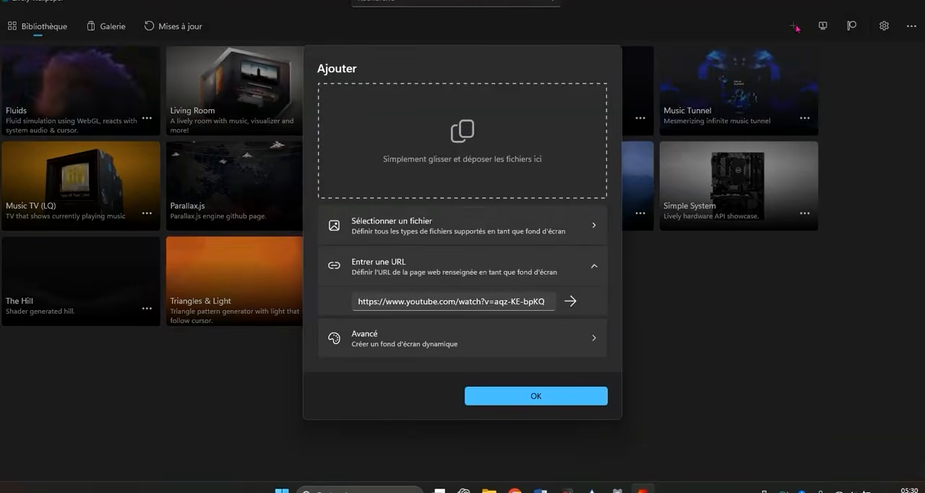
left_click(416, 229)
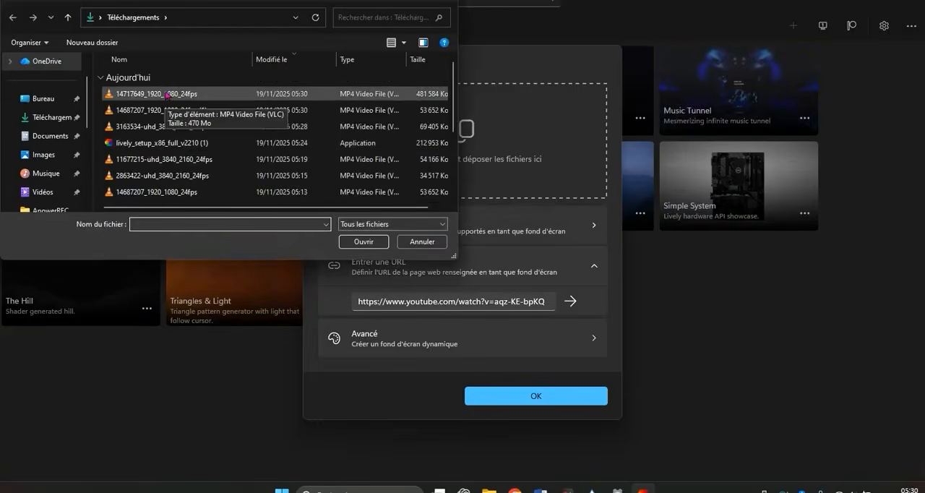
double_click(167, 95)
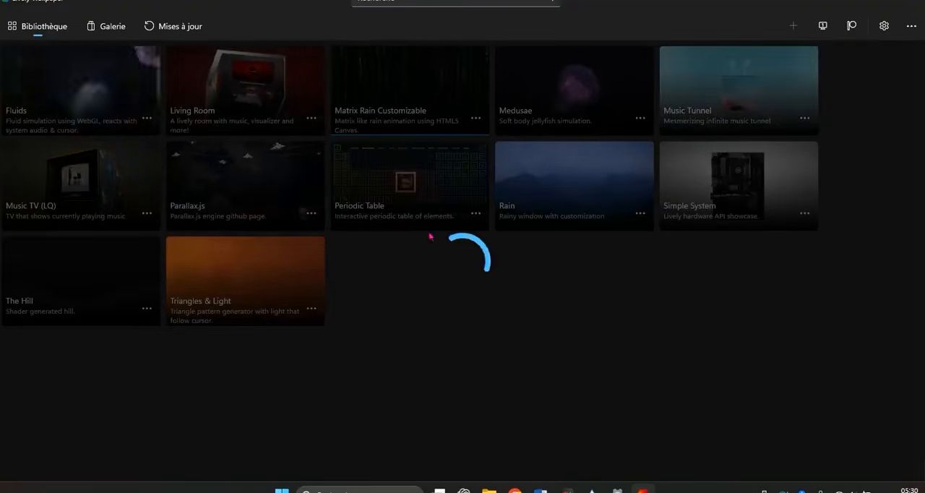
mouse_move(524, 487)
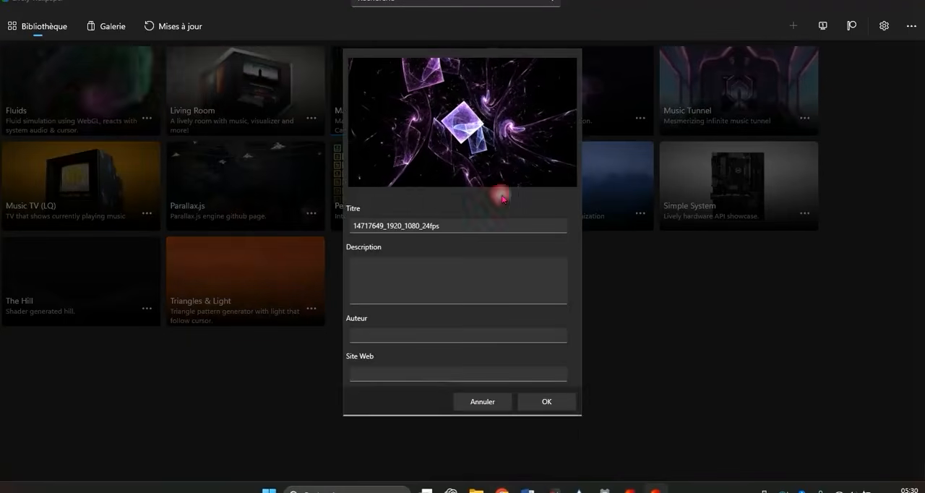
left_click(548, 403)
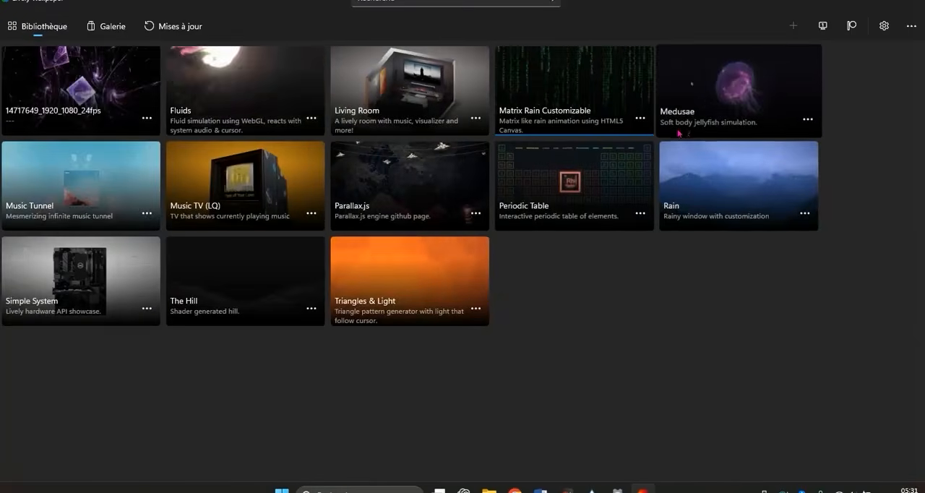
Set the 14717649_1920_1080_24fps video as the desktop wallpaper and minimize the open windows to show the desktop.
right_click(141, 115)
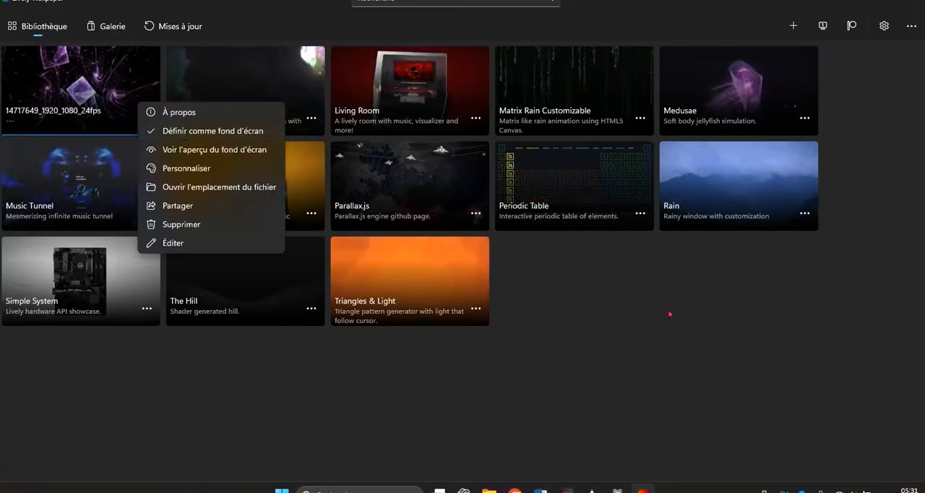
left_click(691, 265)
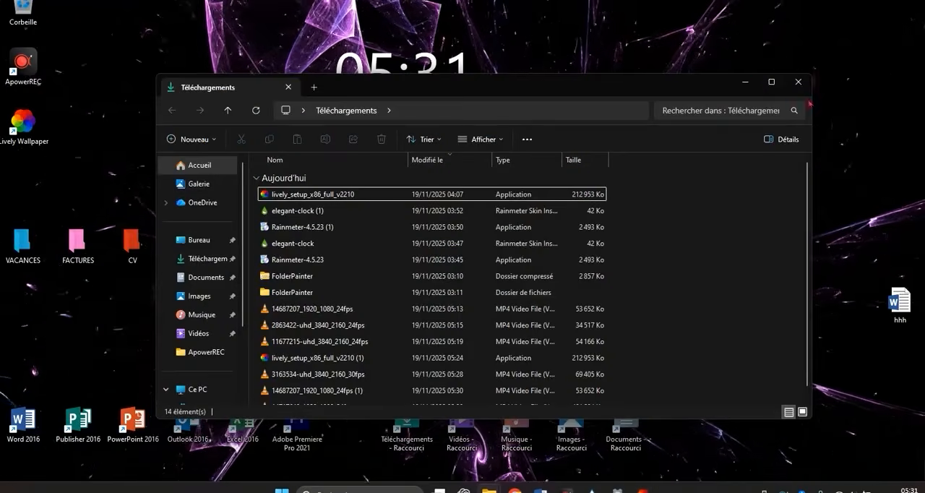
left_click(745, 82)
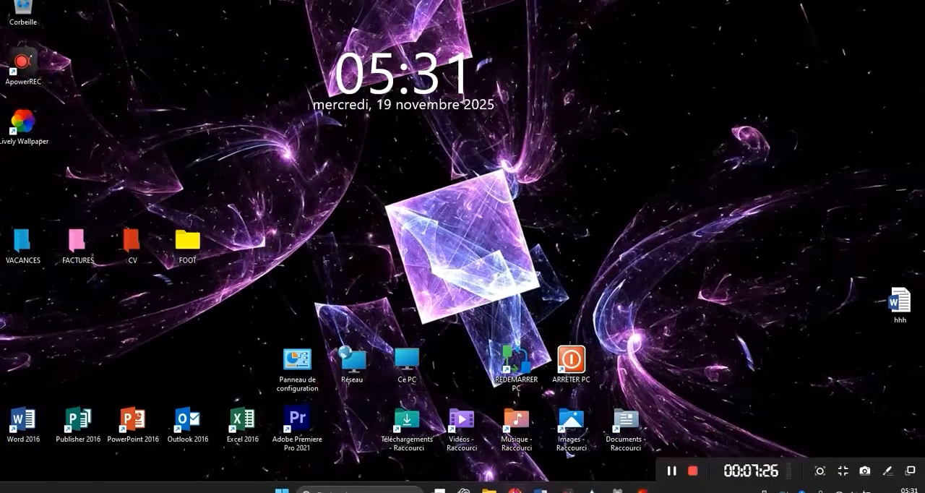
Return to Pexels in the browser and search its videos for "aquiarium".
left_click(515, 490)
scroll(531, 391, "up", 3)
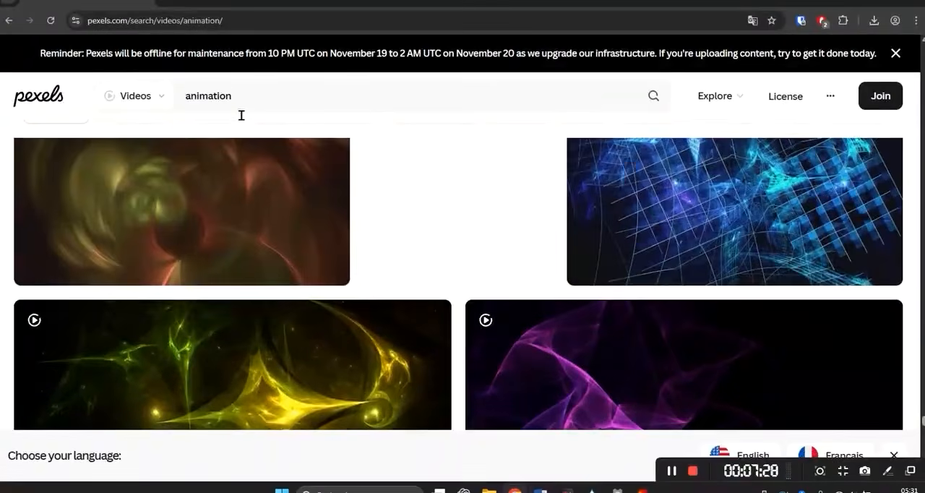
left_click(146, 92)
type("aq")
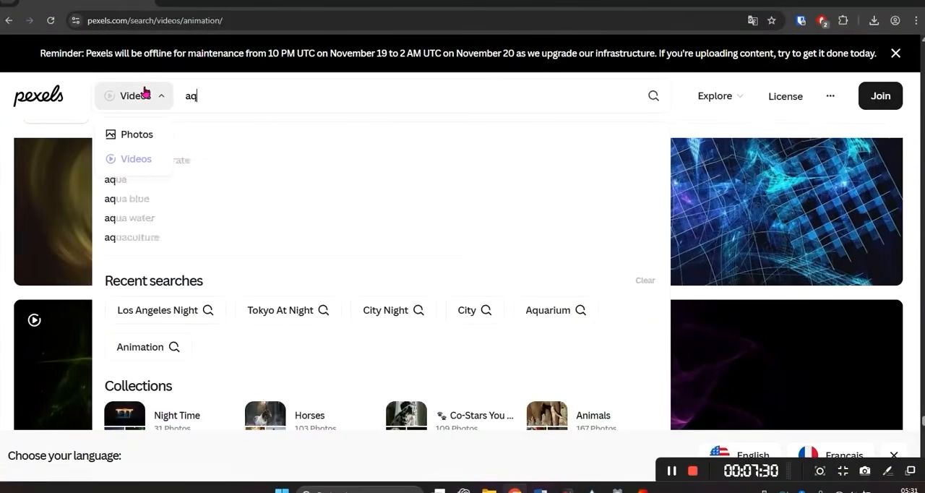
type("uiarium")
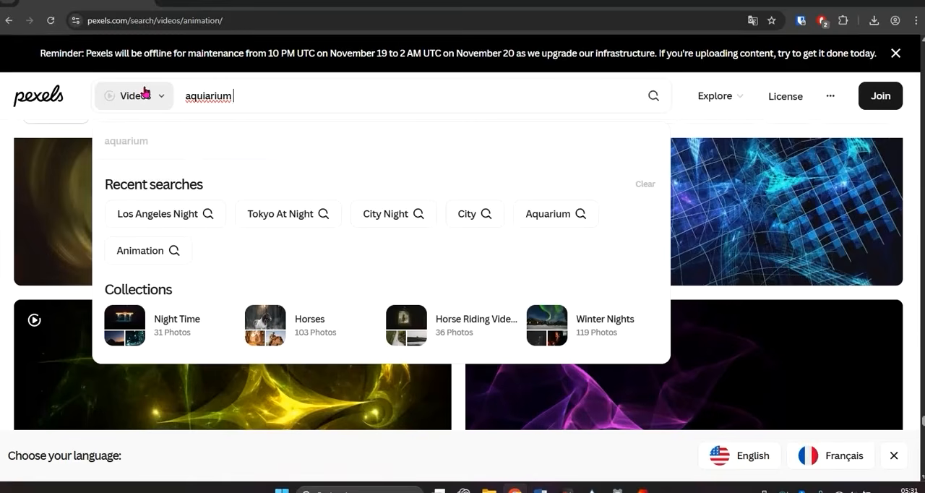
key("Return")
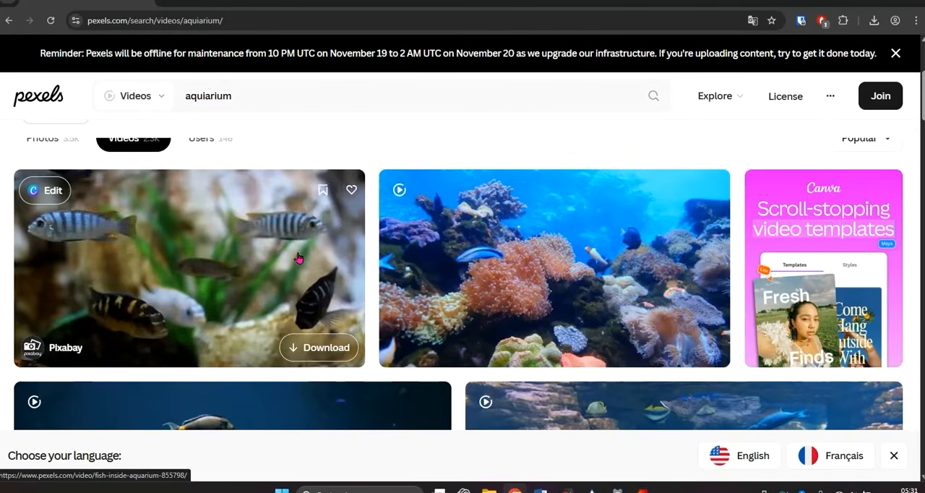
Download the dark aquarium video with a coral shelf and yellow fish from the results, then minimize the browser.
scroll(299, 242, "down", 10)
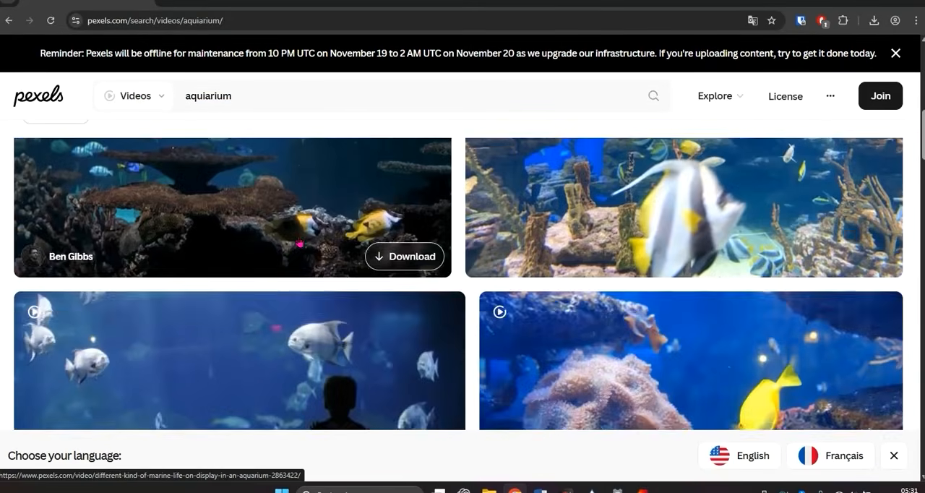
scroll(299, 244, "down", 6)
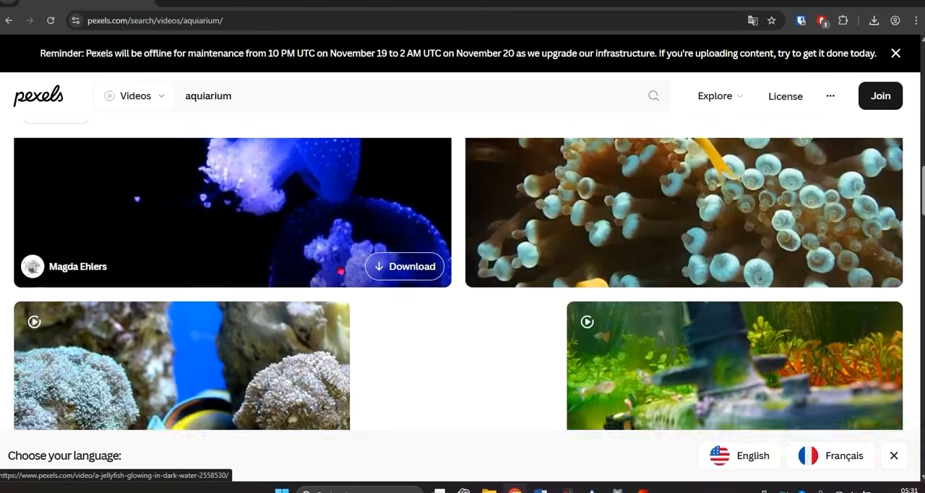
scroll(383, 280, "down", 5)
scroll(386, 278, "up", 7)
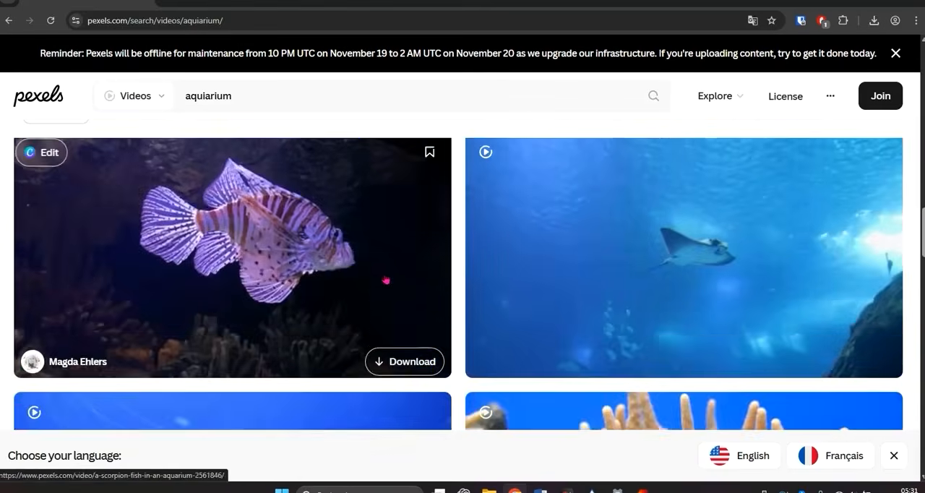
scroll(379, 267, "up", 8)
scroll(379, 267, "down", 2)
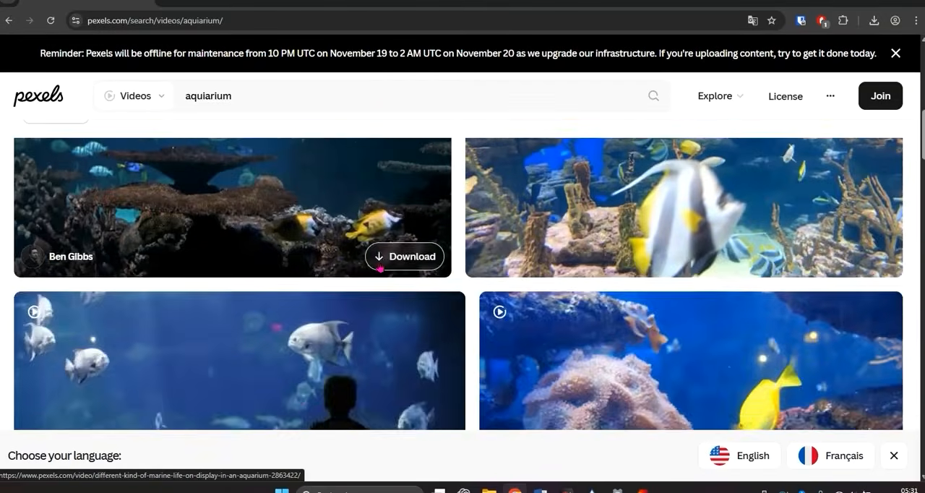
scroll(379, 267, "up", 2)
scroll(380, 268, "down", 1)
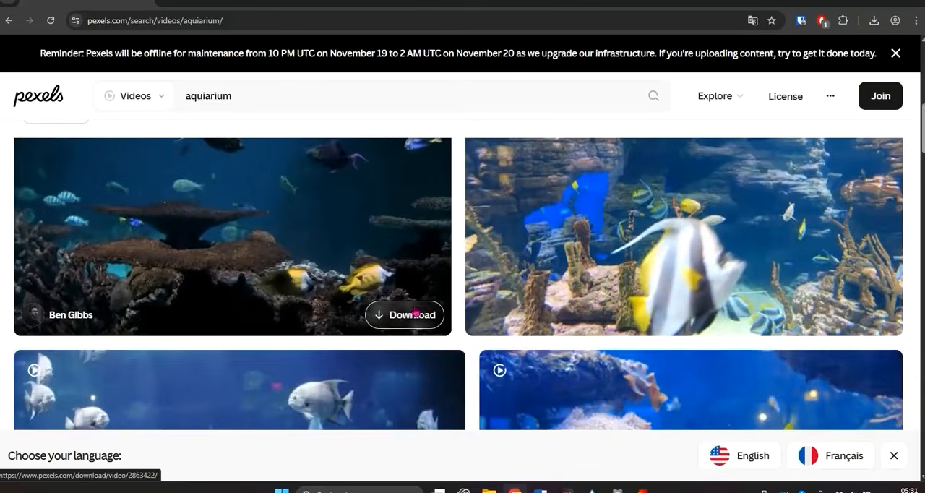
left_click(414, 309)
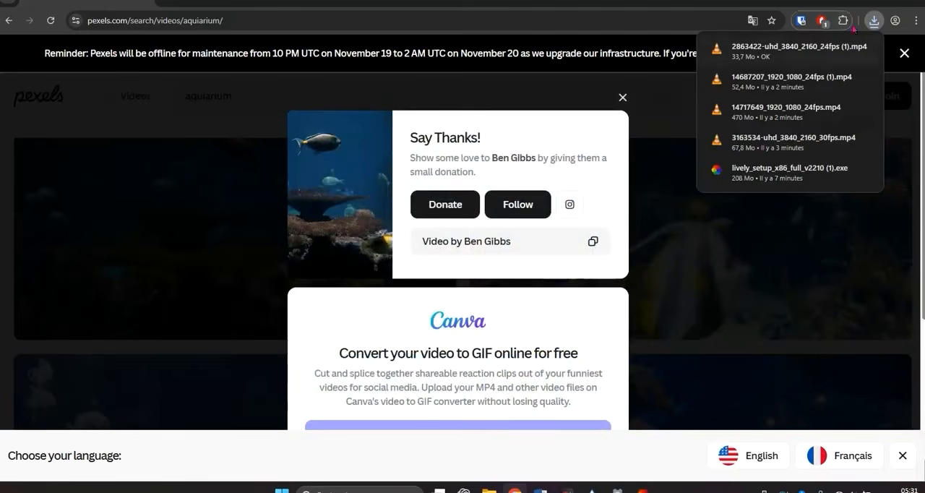
left_click(868, 1)
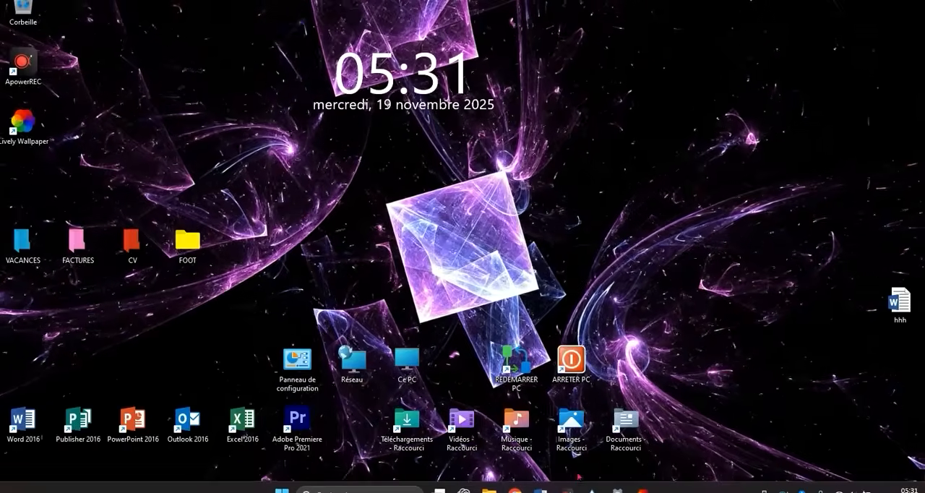
Switch to Lively Wallpaper, add the downloaded aquarium video 2863422-uhd_3840_2160_24fps (1) as a wallpaper, and put the window away.
left_click(644, 491)
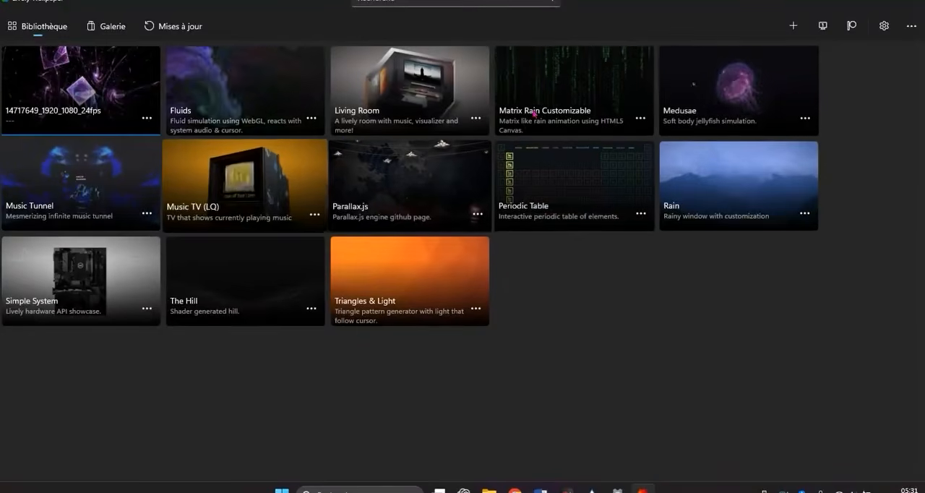
left_click(798, 19)
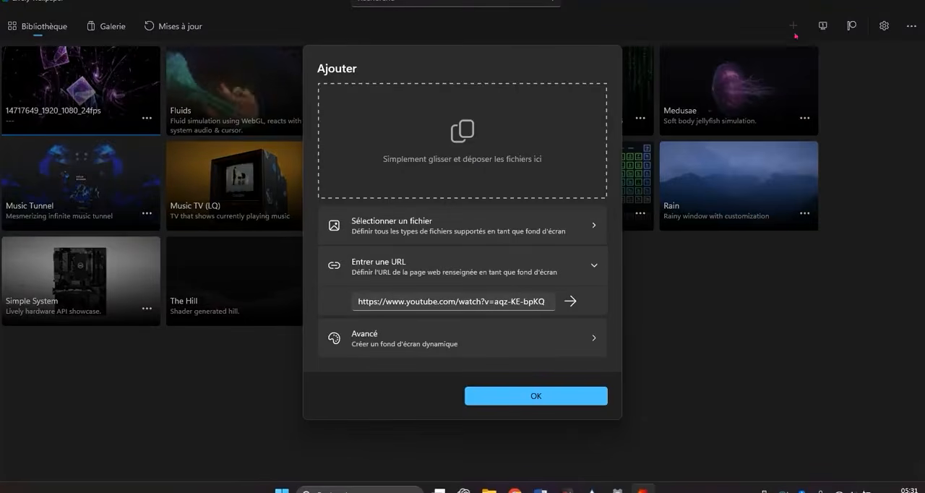
left_click(423, 232)
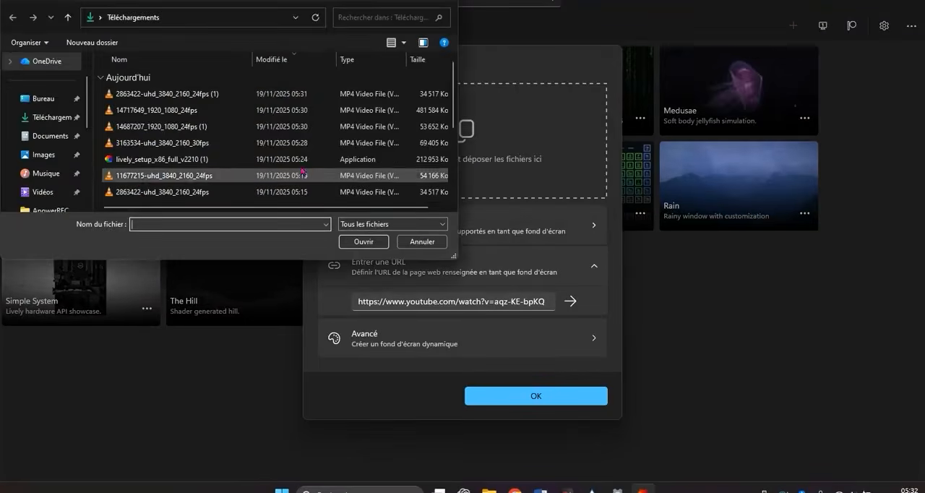
double_click(151, 94)
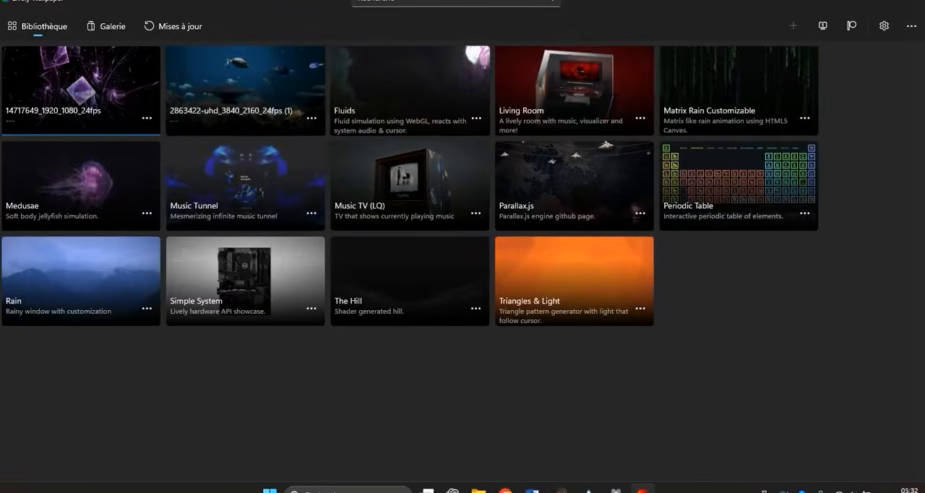
left_click(909, 2)
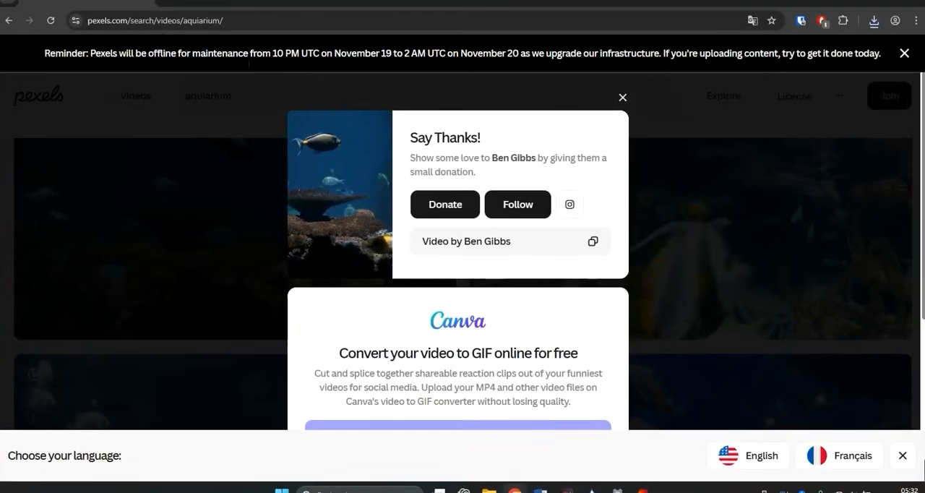
Return to the earlier Pexels search page, then preview the video 11677215-uhd_3840_2160_24fps from the Downloads folder and close the player.
left_click(7, 20)
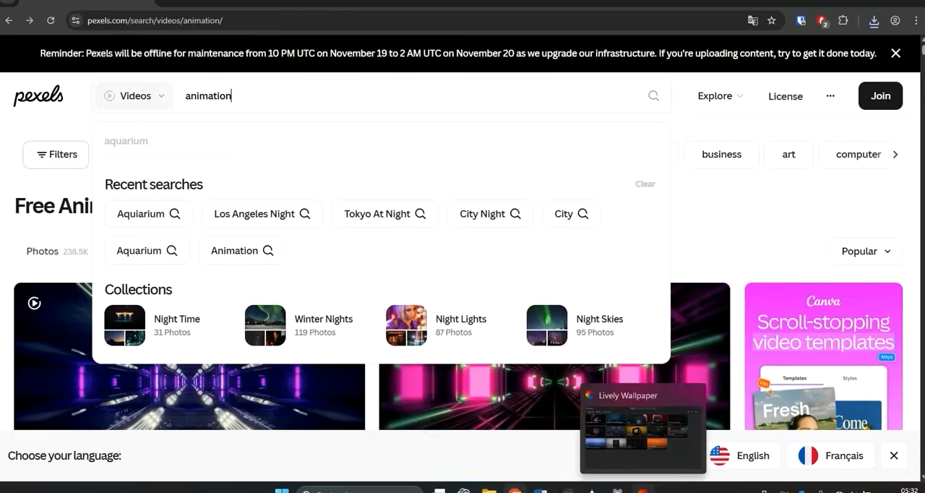
left_click(642, 488)
mouse_move(490, 489)
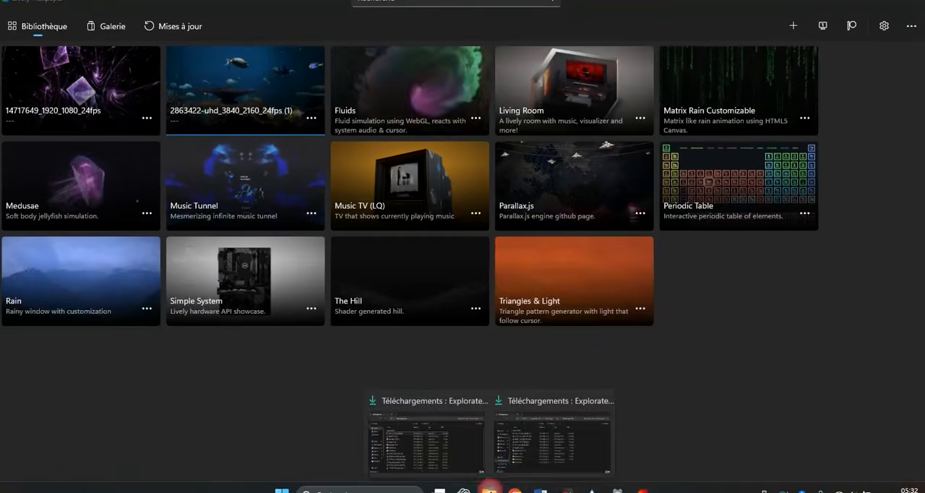
left_click(478, 442)
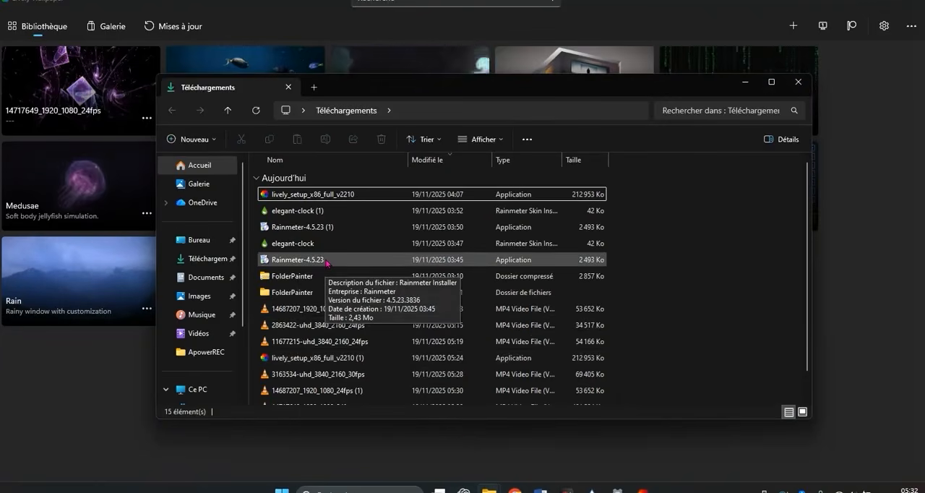
scroll(329, 275, "down", 1)
double_click(332, 315)
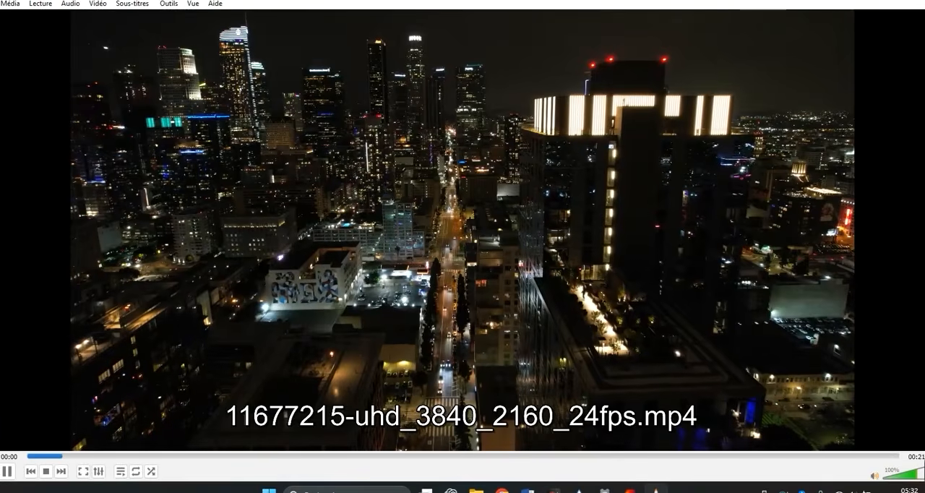
left_click(917, 3)
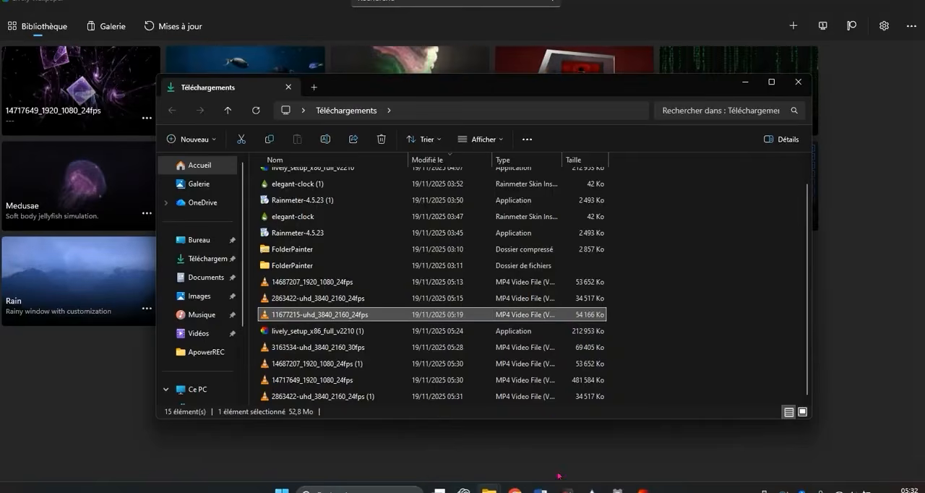
Switch to Lively Wallpaper and add the night city video 11677215-uhd_3840_2160_24fps from Downloads as the desktop wallpaper.
left_click(642, 491)
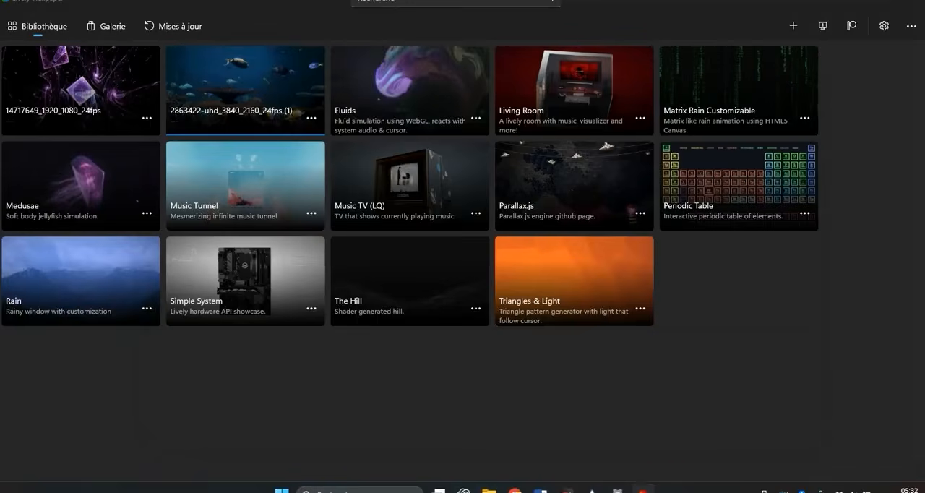
left_click(795, 26)
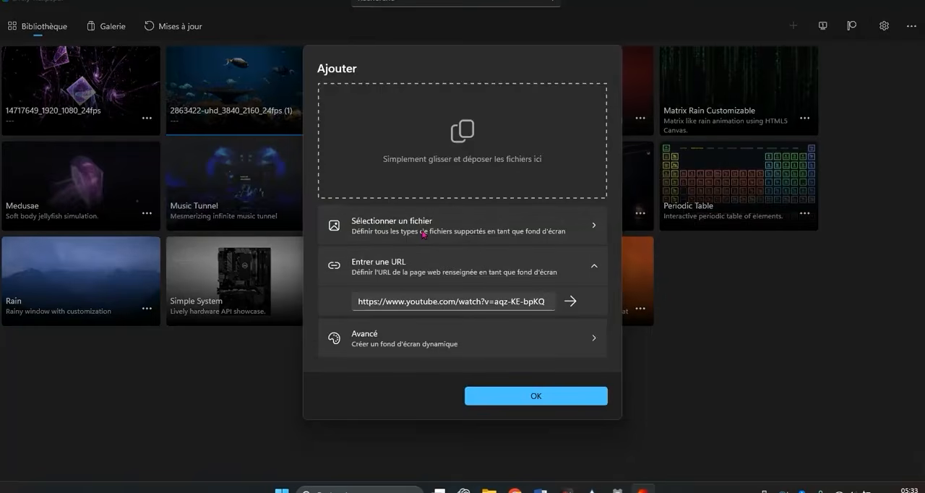
left_click(423, 230)
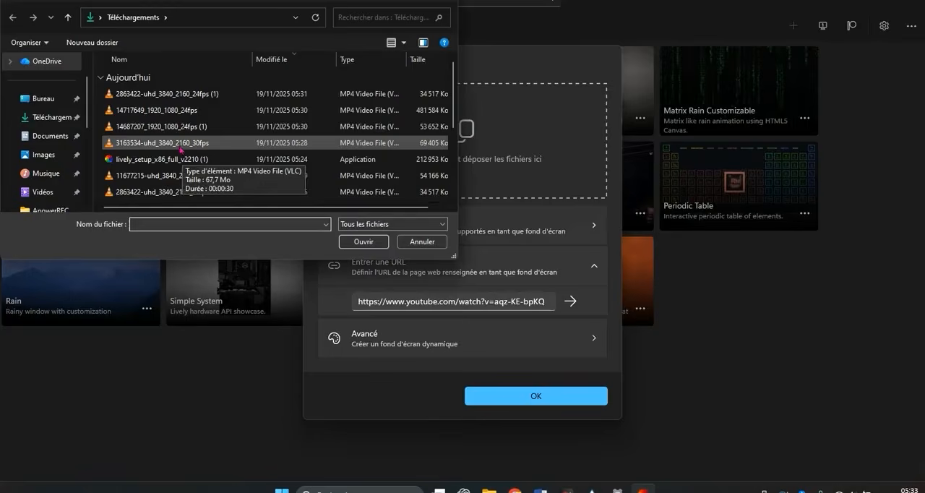
double_click(179, 175)
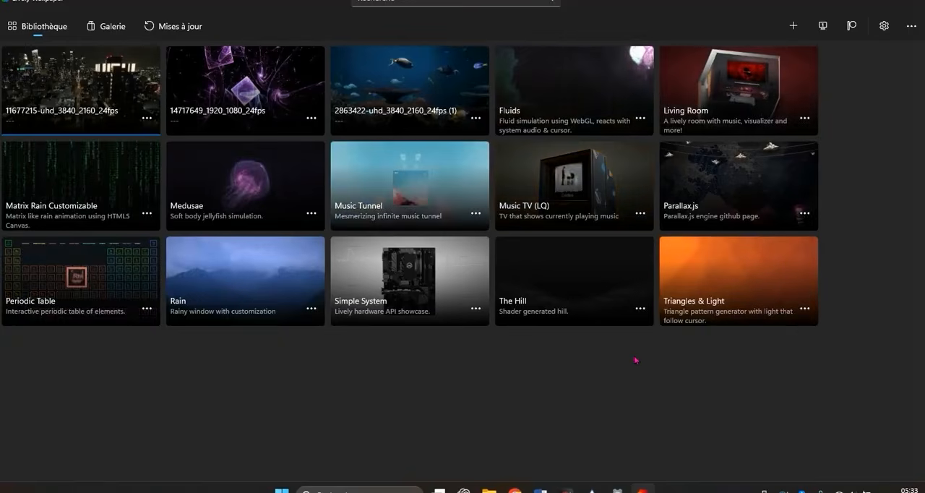
Minimize Lively Wallpaper, the Downloads folder and the browser to show the desktop.
left_click(864, 1)
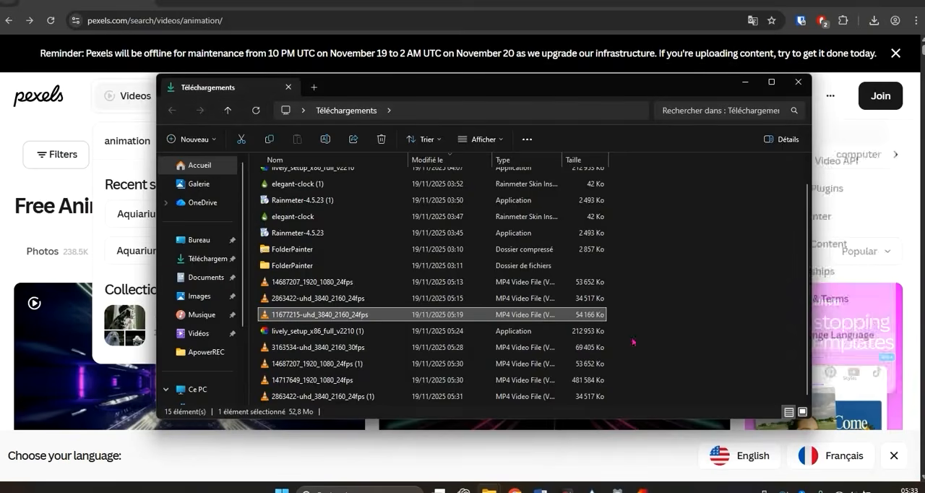
left_click(745, 83)
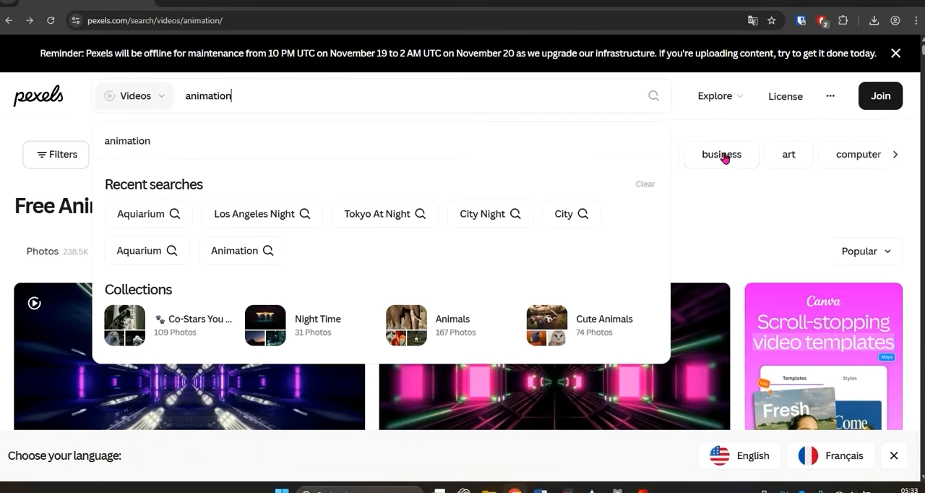
left_click(862, 3)
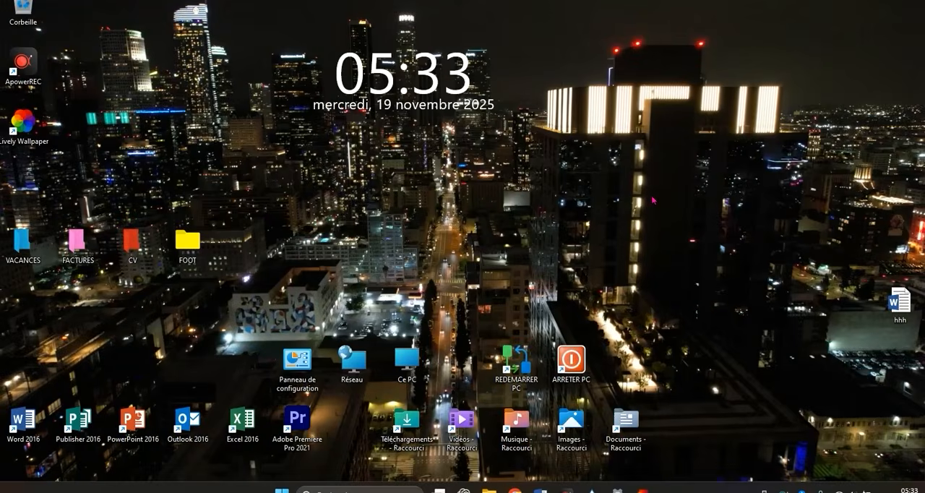